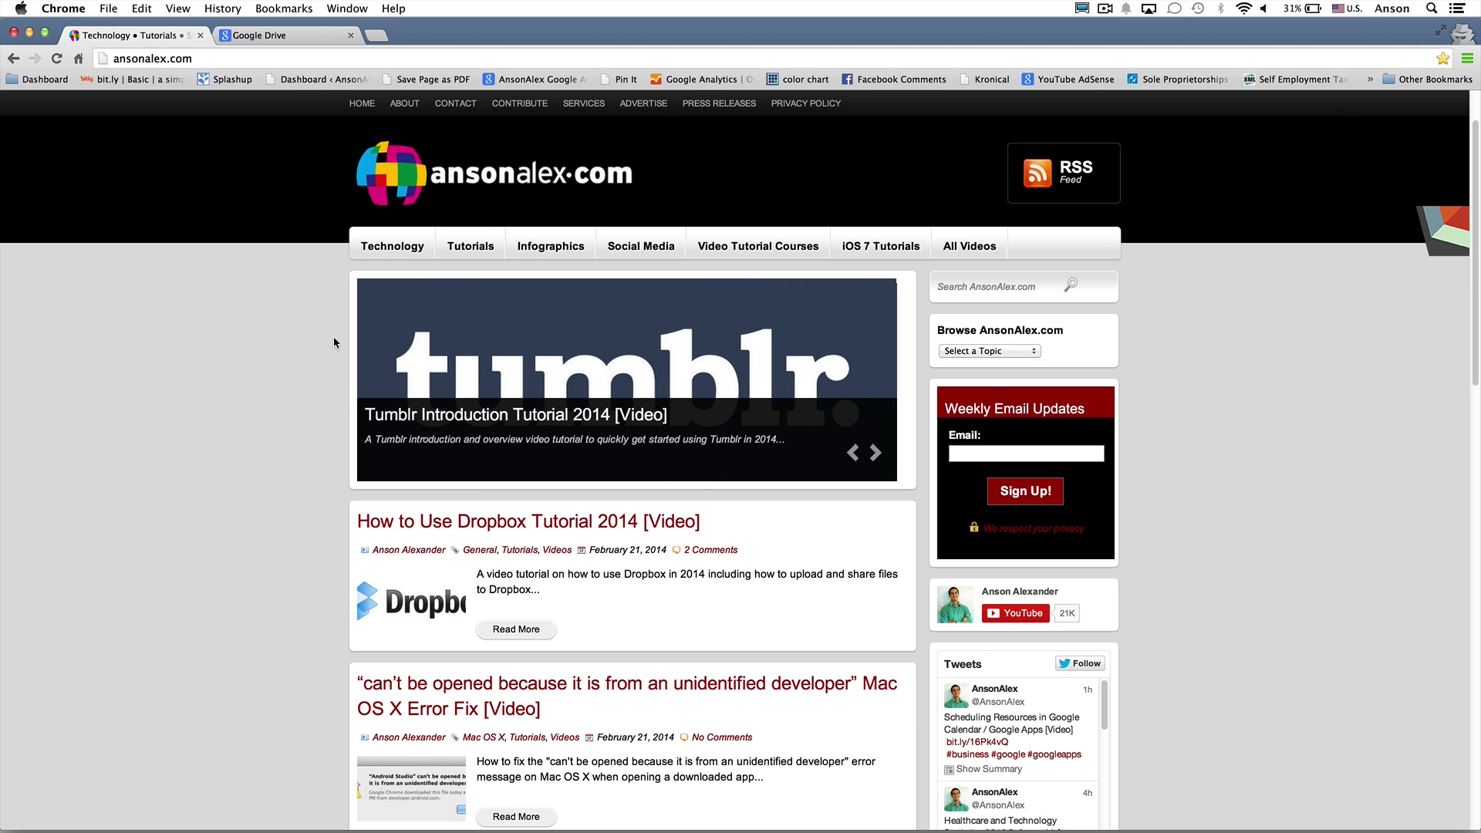
# Sign in to Google Drive with the account's email address and password
pyautogui.click(317, 35)
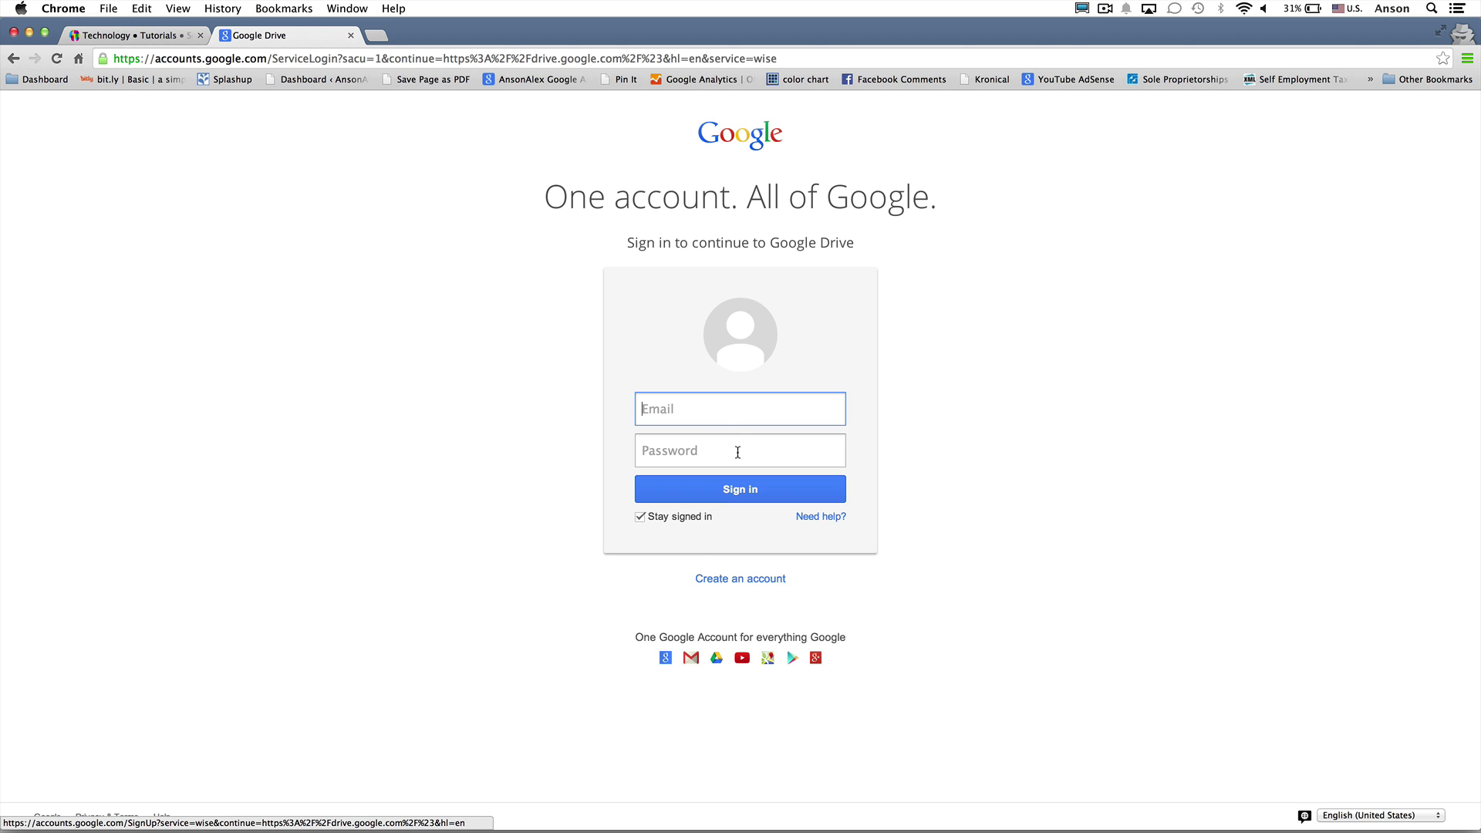
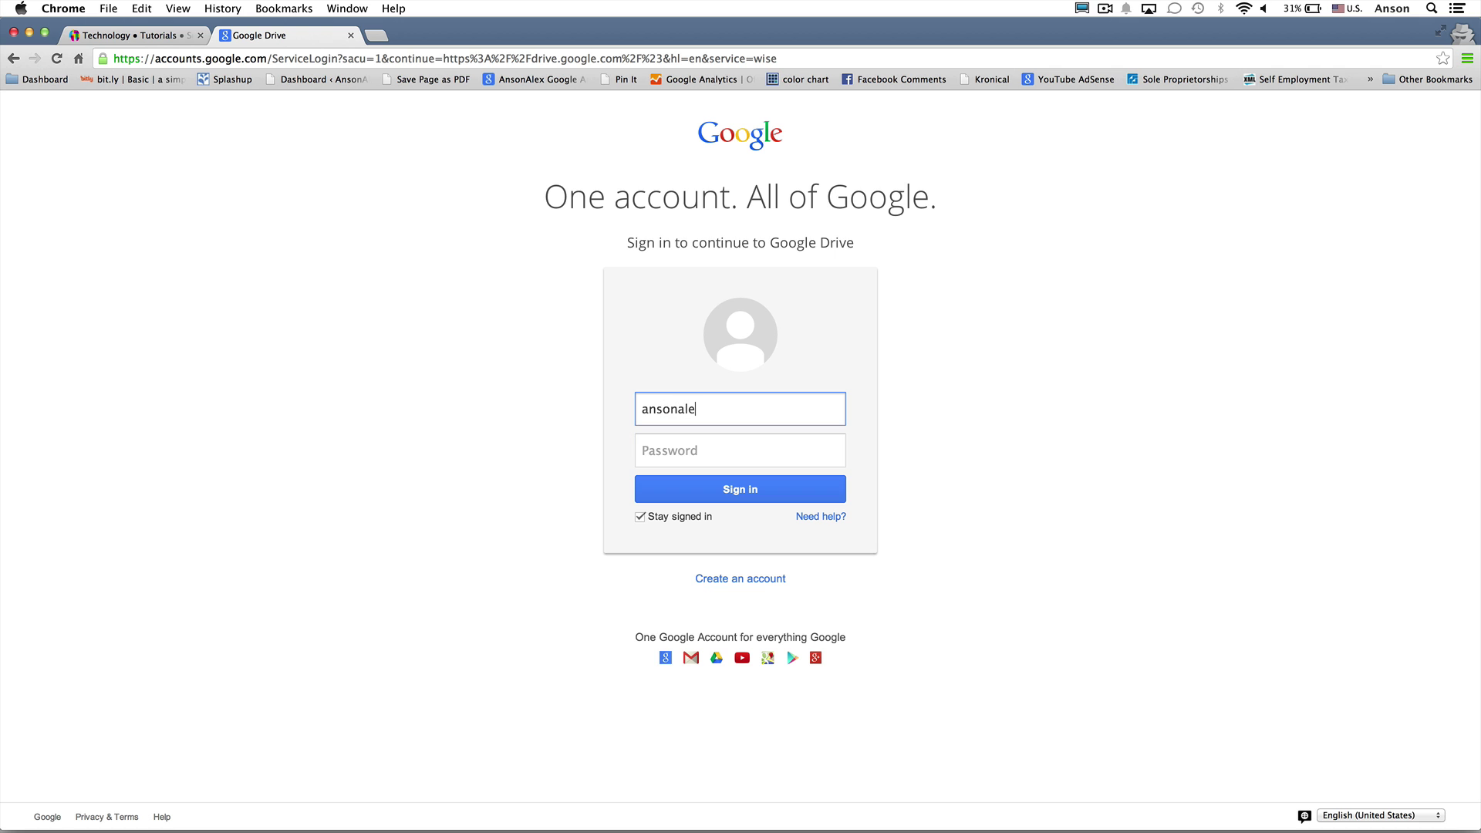
pyautogui.press('Tab')
pyautogui.write('**********')
pyautogui.press('Return')
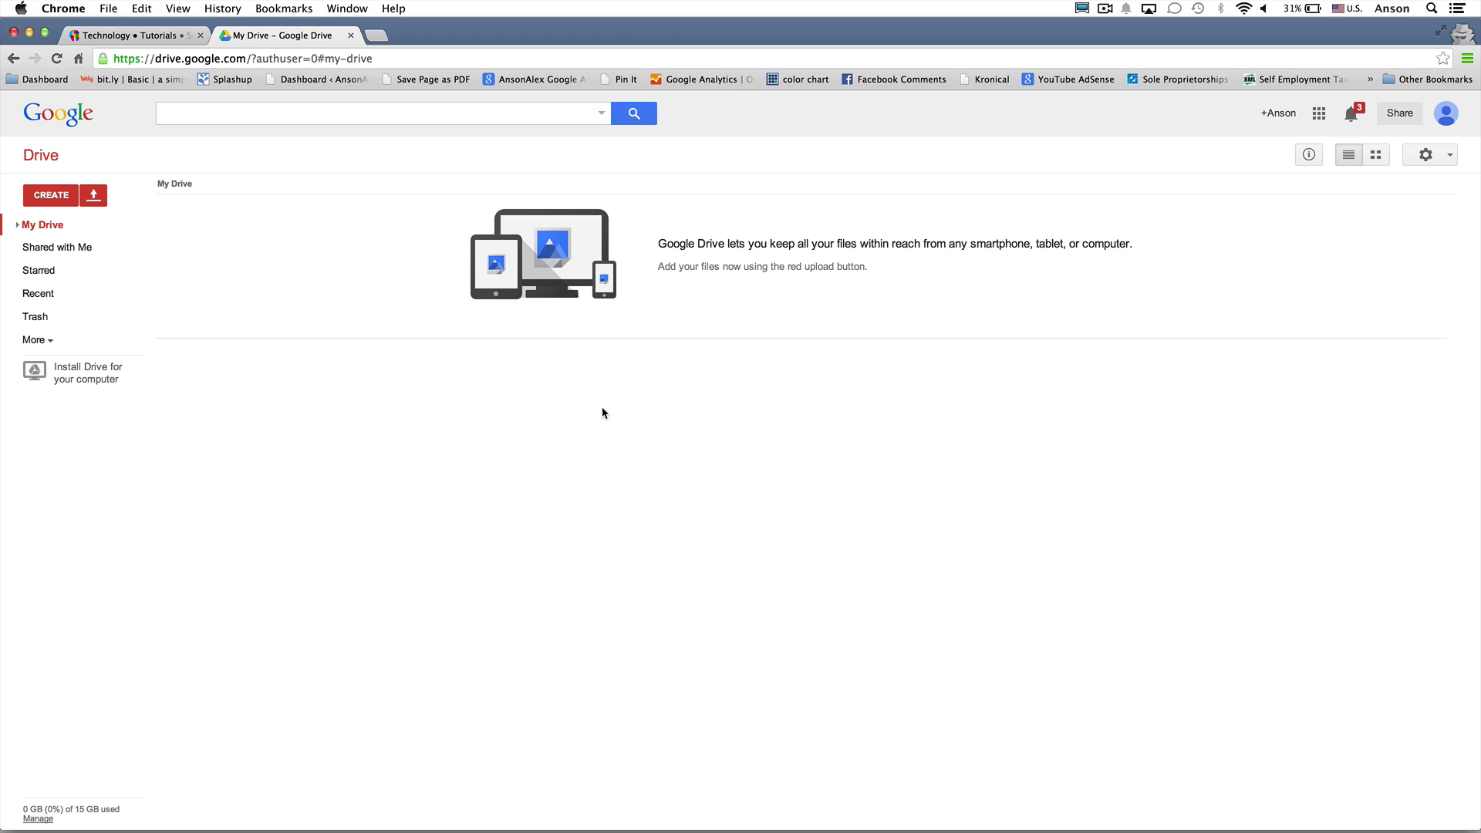
# Create a new blank Google Docs document from the CREATE menu
pyautogui.click(65, 197)
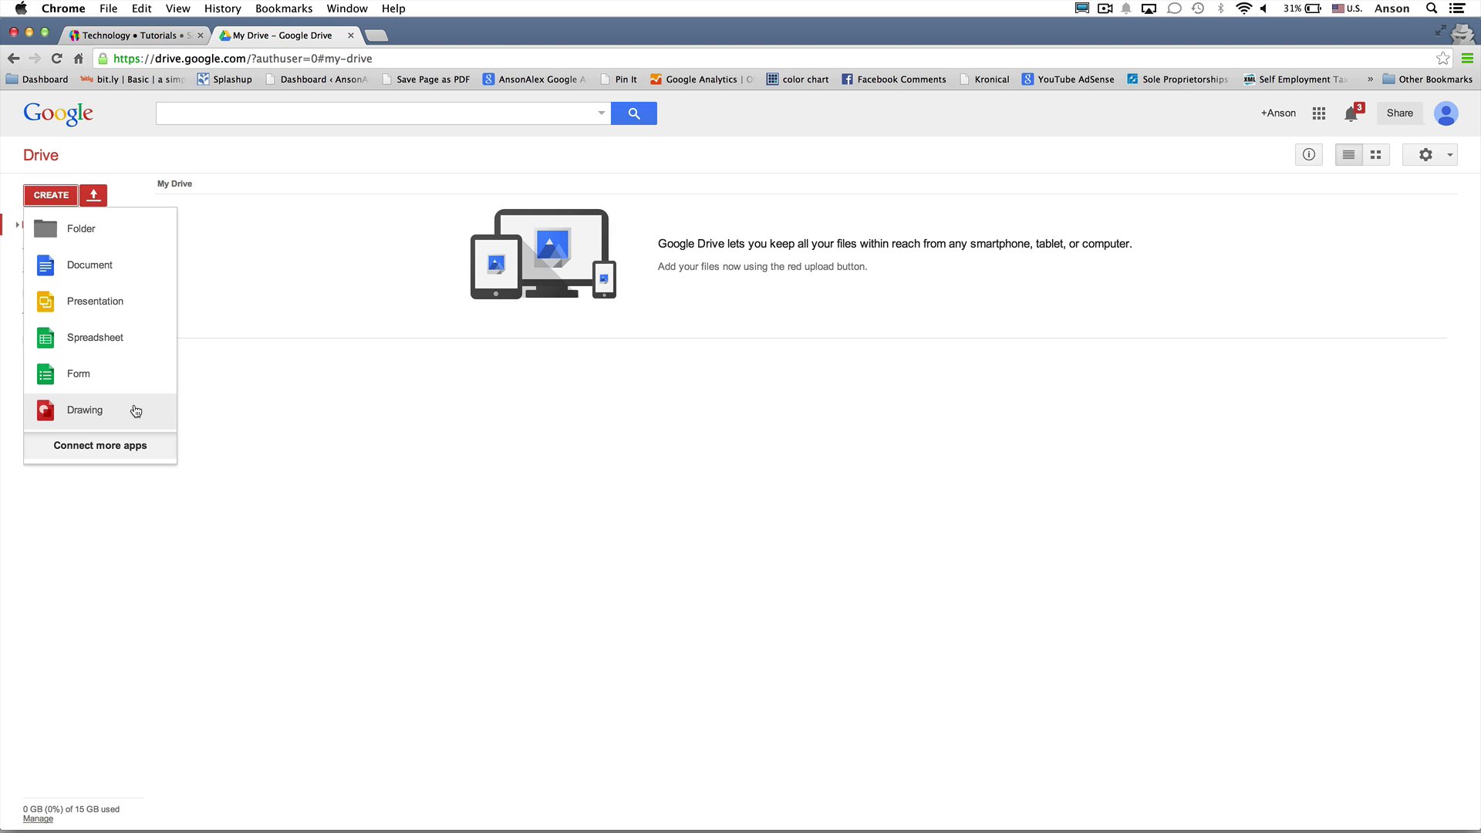
pyautogui.click(123, 277)
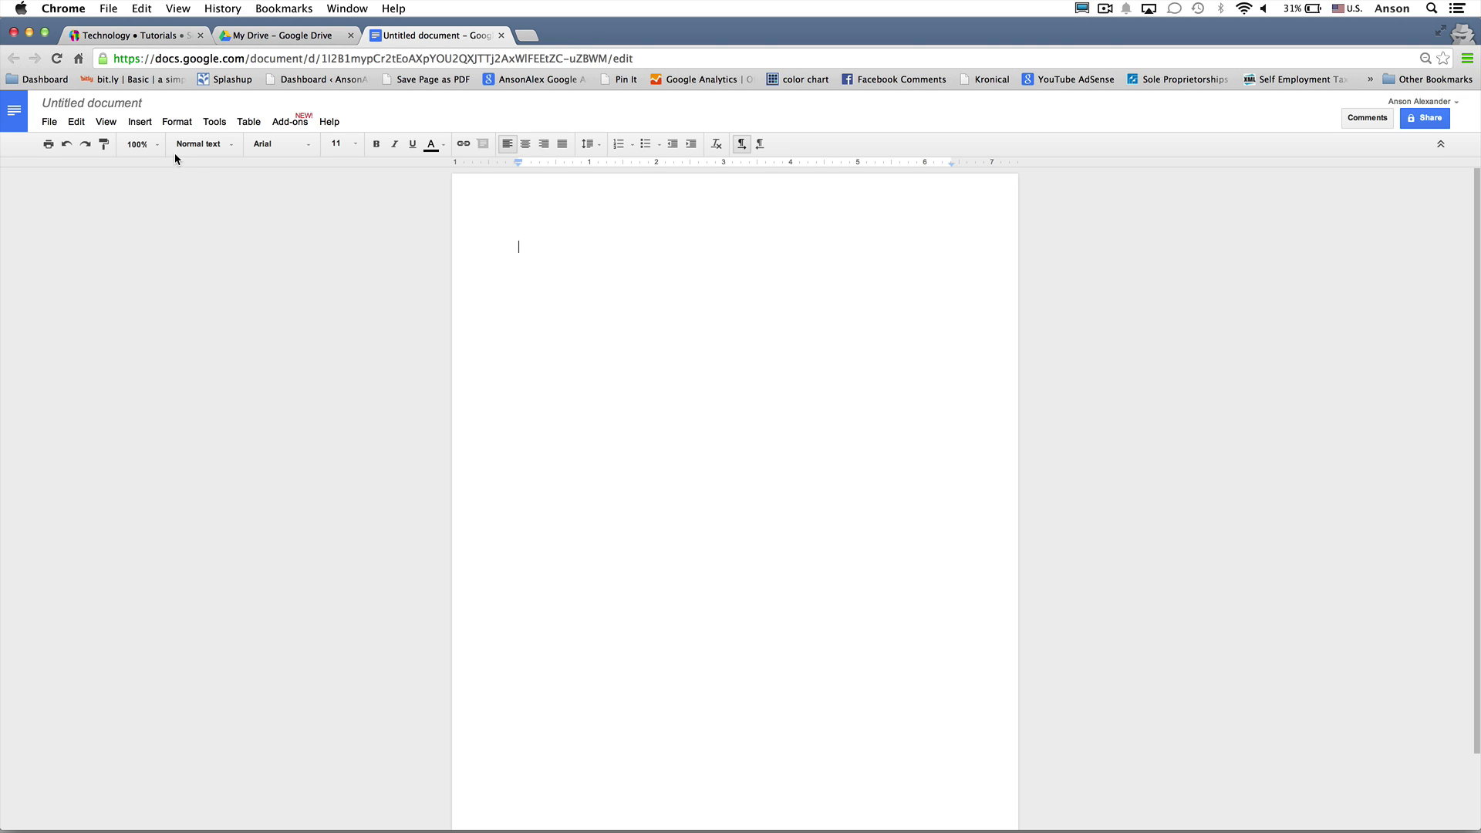
# Rename the untitled document to 'Shopping List'
pyautogui.click(141, 109)
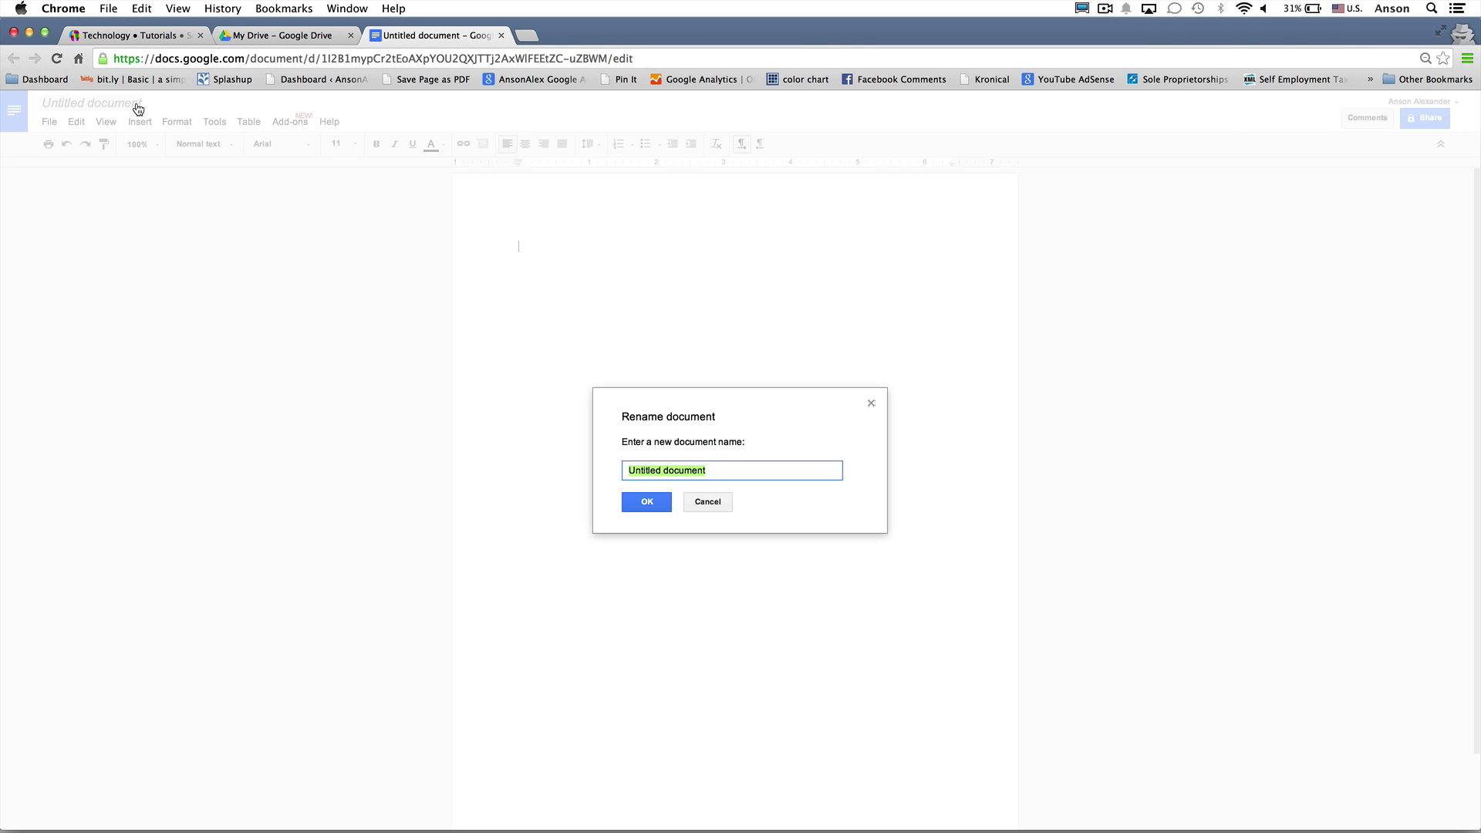
pyautogui.write('Shopping List')
pyautogui.click(634, 498)
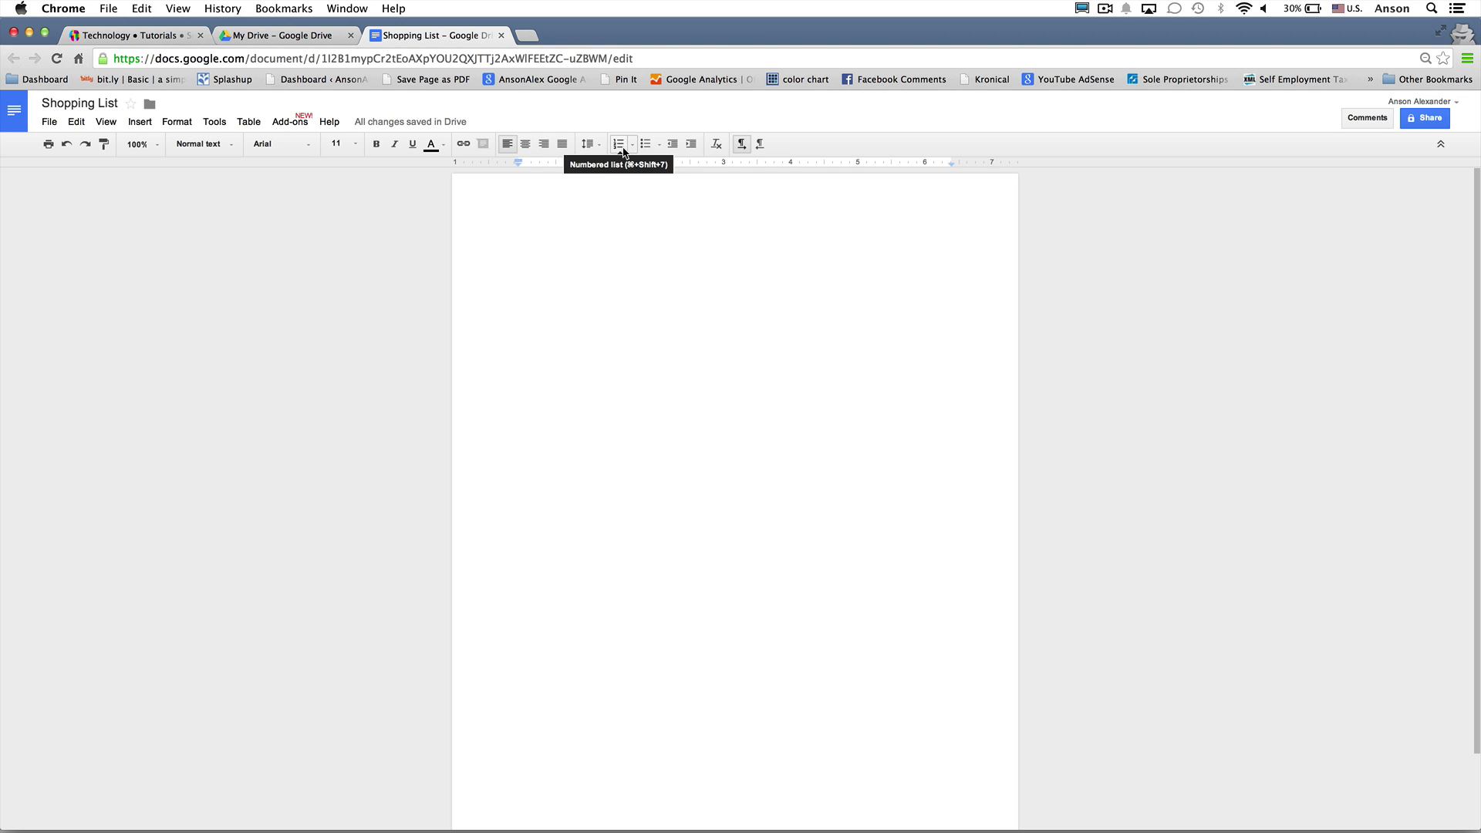
# Start a bulleted list with the items Milk, Lettuce and Yogurt
pyautogui.click(645, 144)
pyautogui.write('Mi')
pyautogui.write('Lettuce')
pyautogui.press('Return')
pyautogui.write('Yogurt')
pyautogui.press('Return')
# Add Pizza, Soda and Water bullets and remove the trailing empty bullet
pyautogui.write('Pizza')
pyautogui.press('Return')
pyautogui.write('Soda')
pyautogui.press('Return')
pyautogui.write('Water')
pyautogui.press('Return')
pyautogui.press('Return')
pyautogui.press('BackSpace')
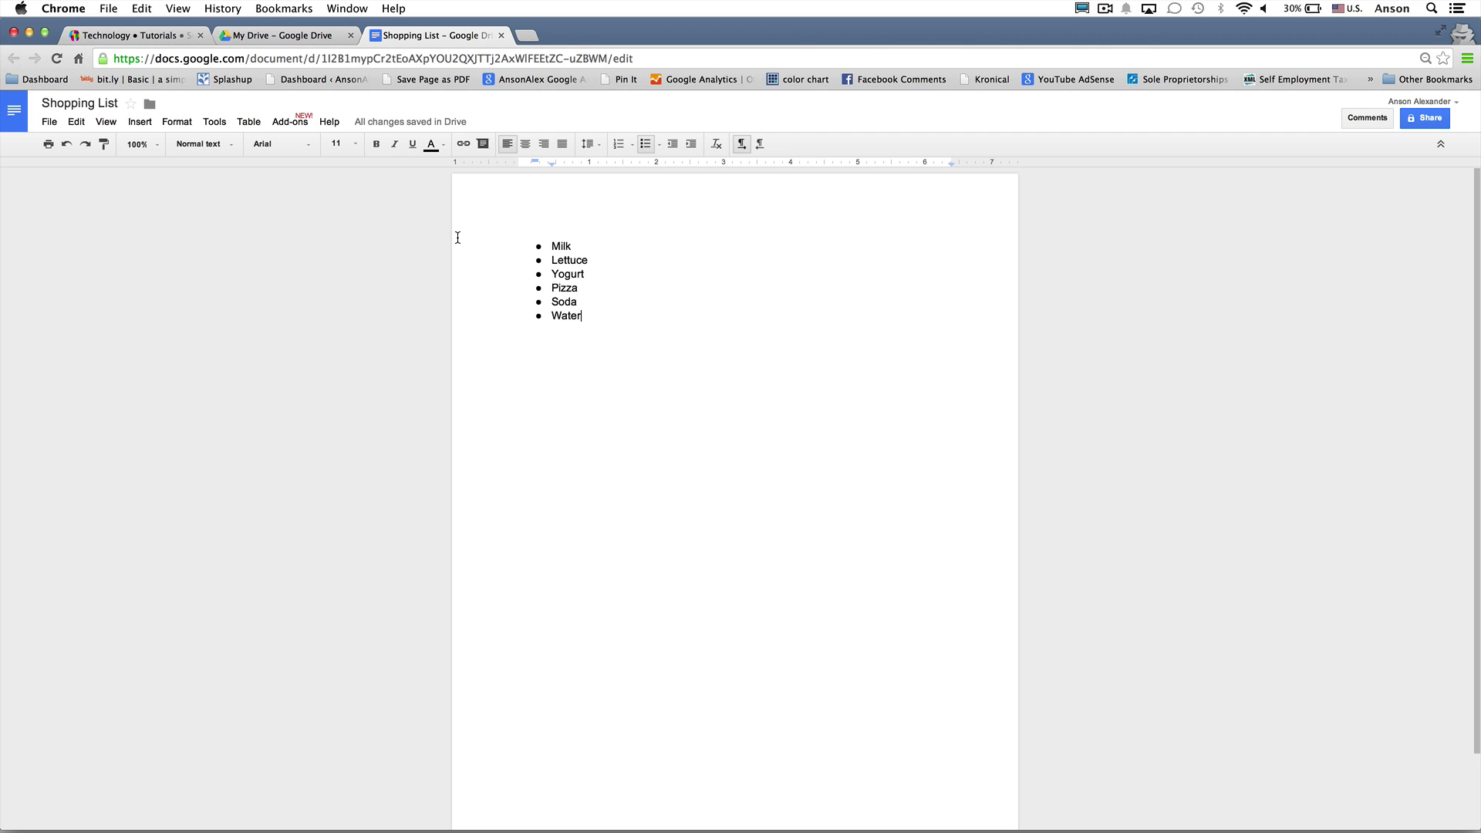
# Close the Shopping List document to return to My Drive
pyautogui.click(501, 35)
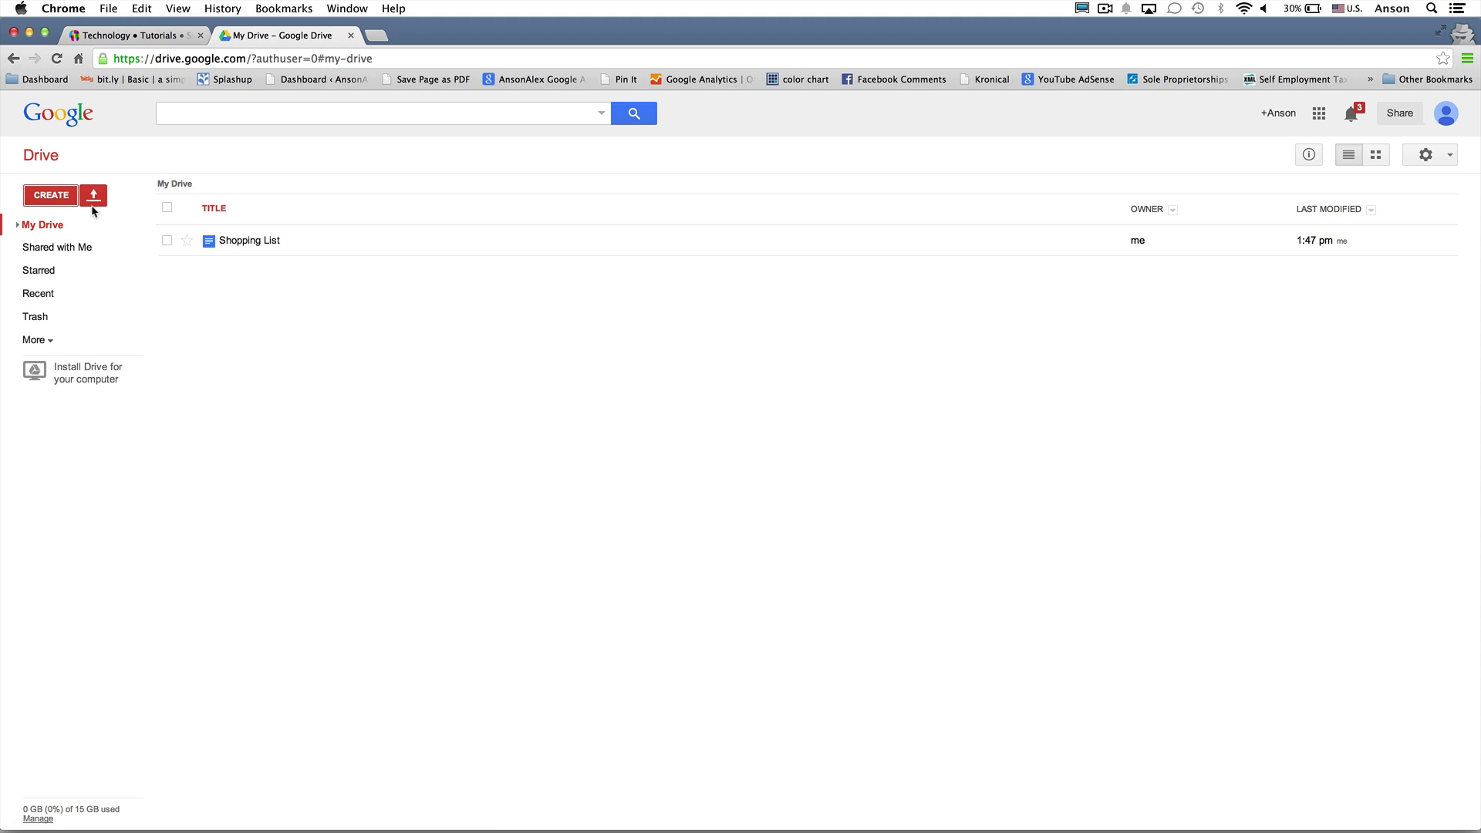
pyautogui.click(62, 198)
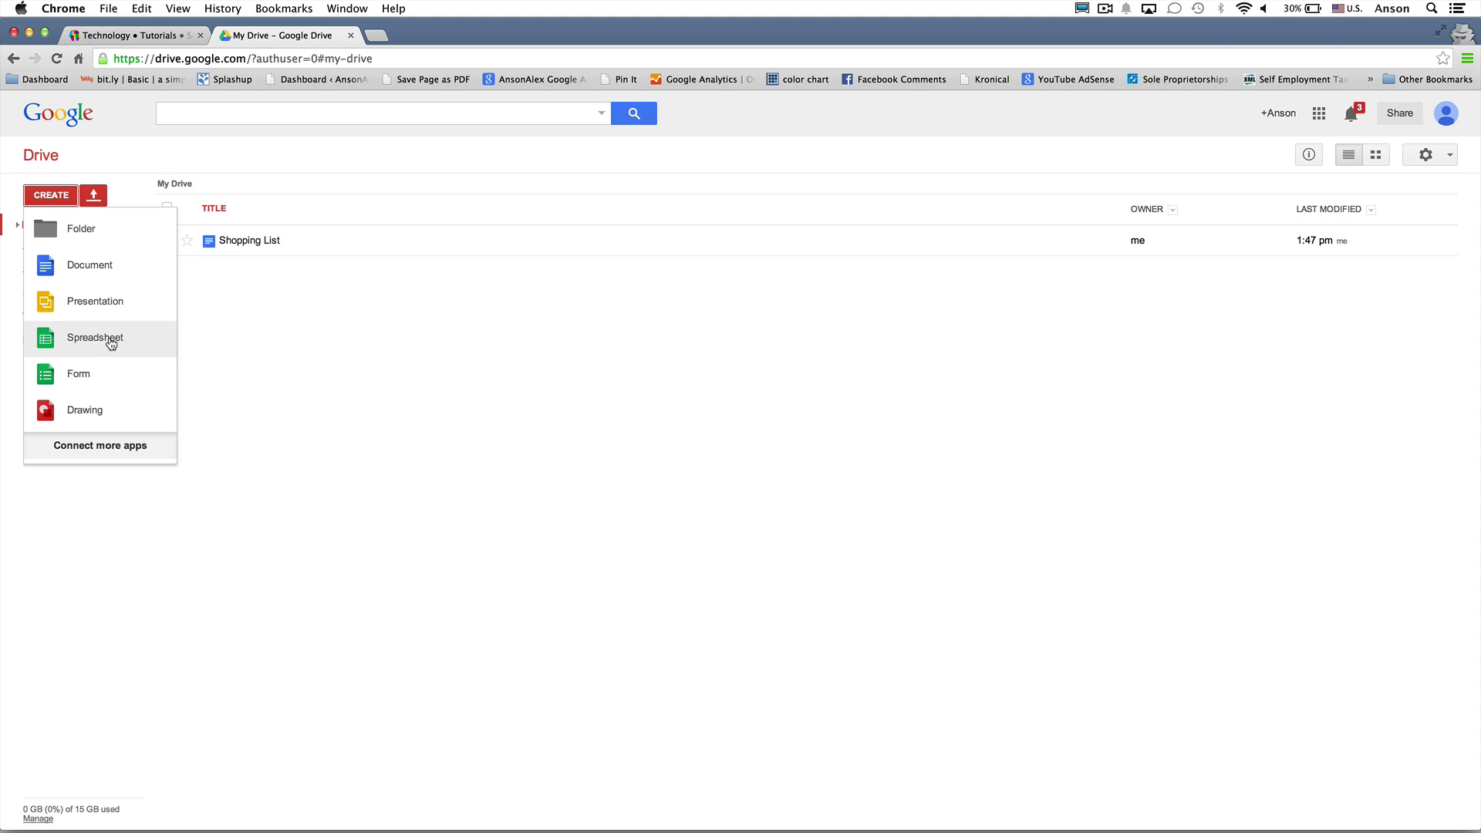
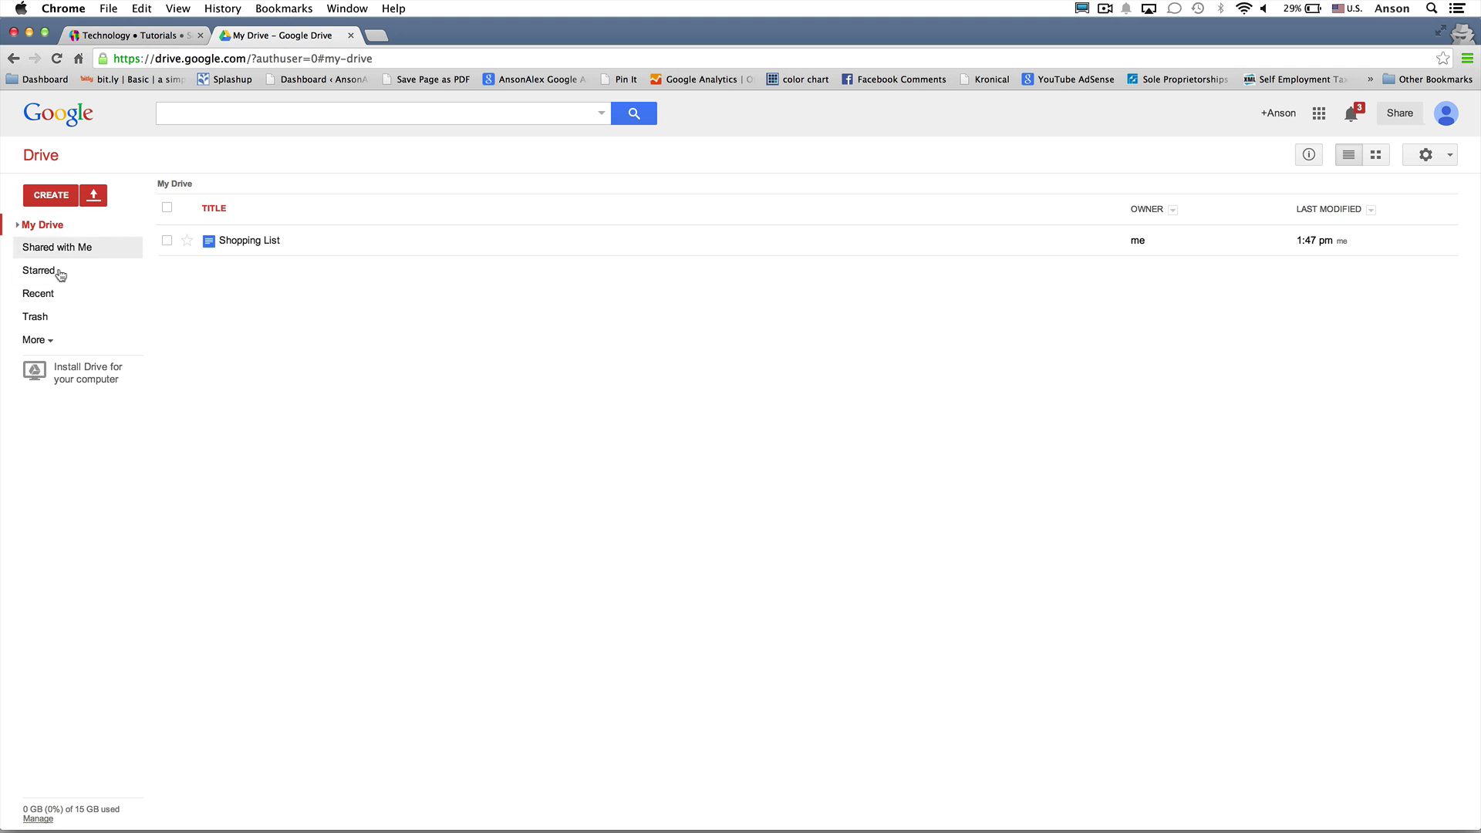
# Go from Recent back to My Drive and open the CREATE menu of new items
pyautogui.click(70, 299)
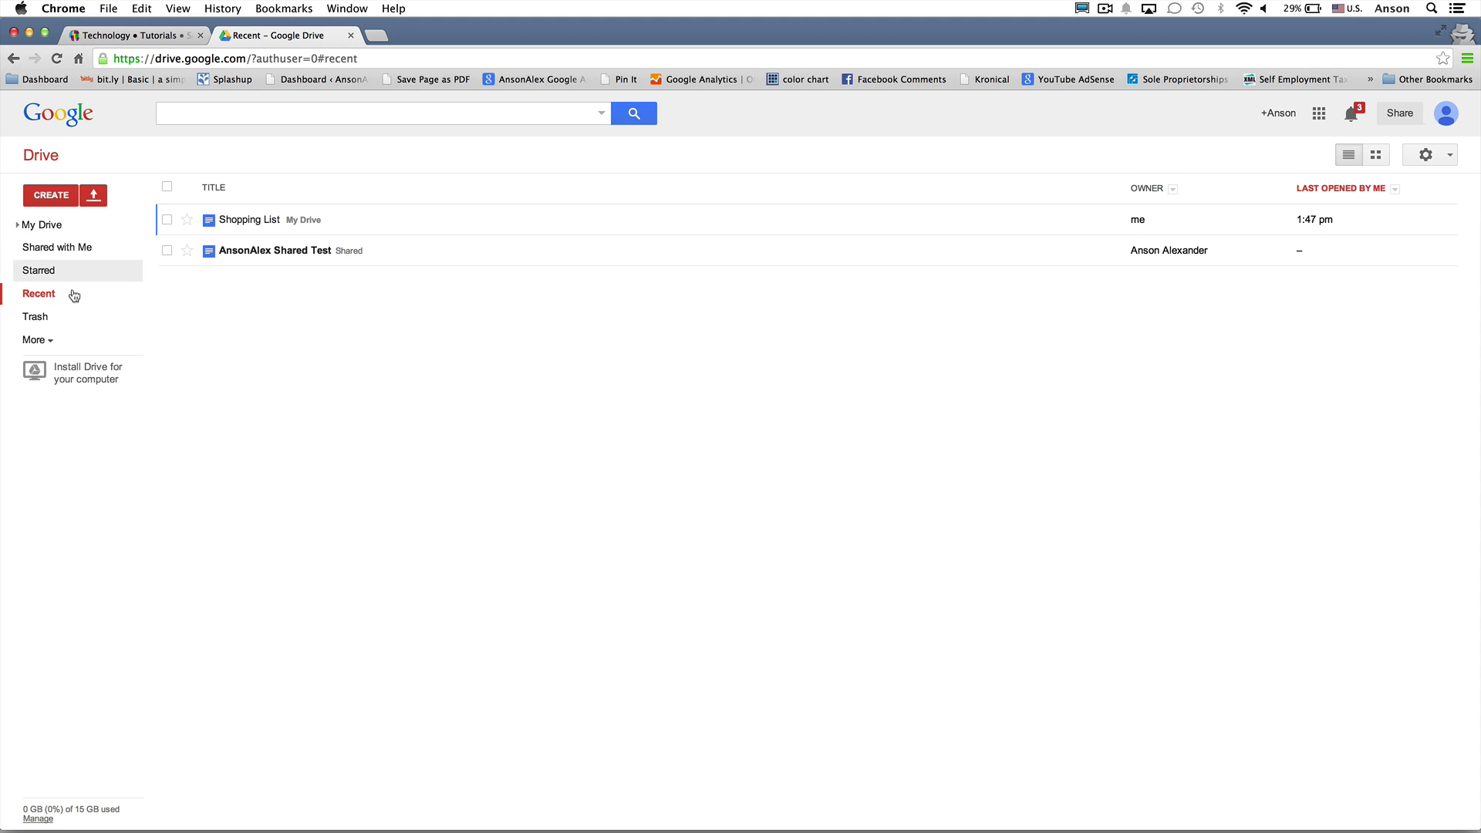
pyautogui.click(78, 228)
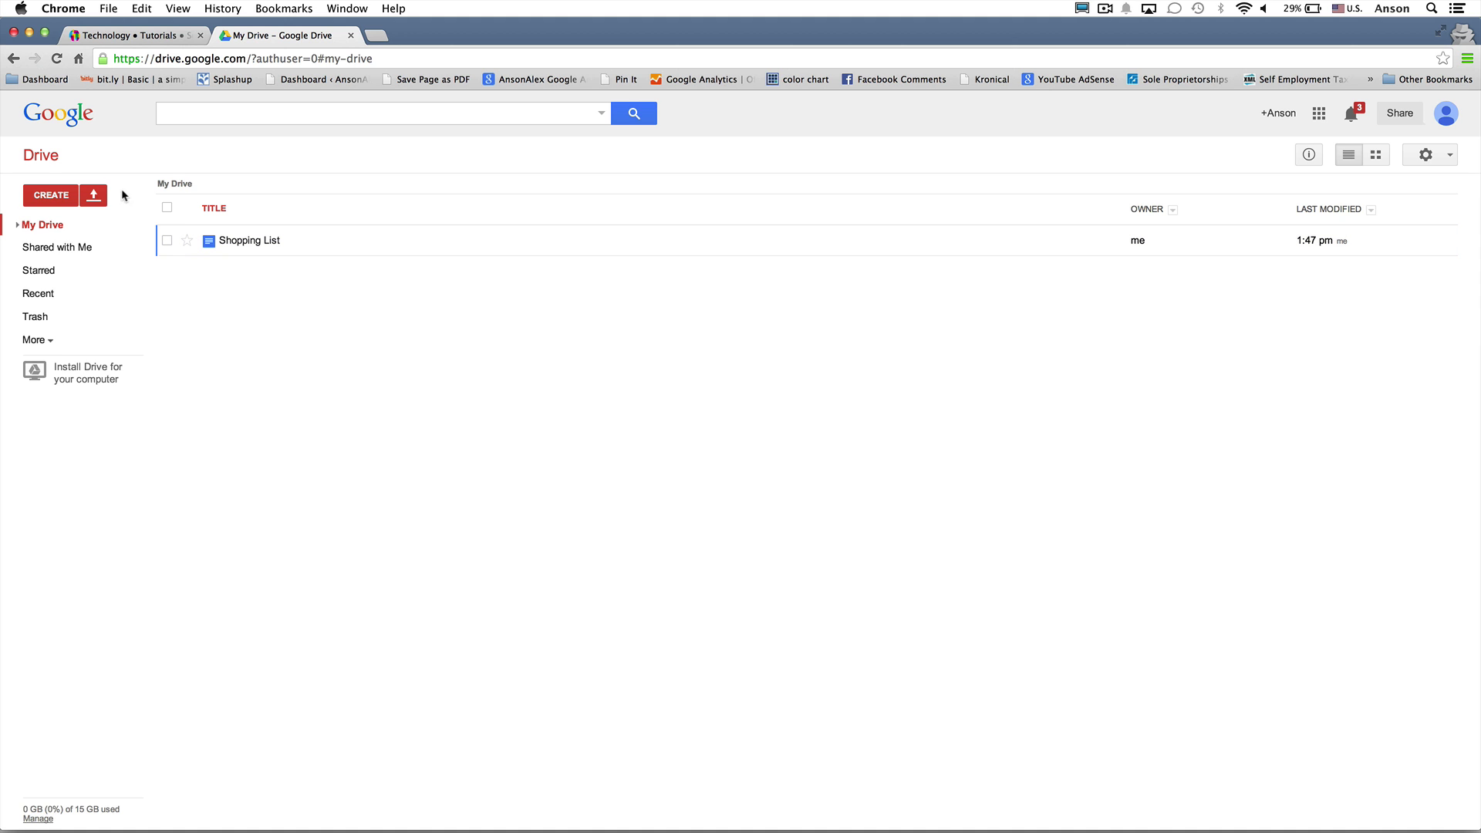
pyautogui.click(53, 195)
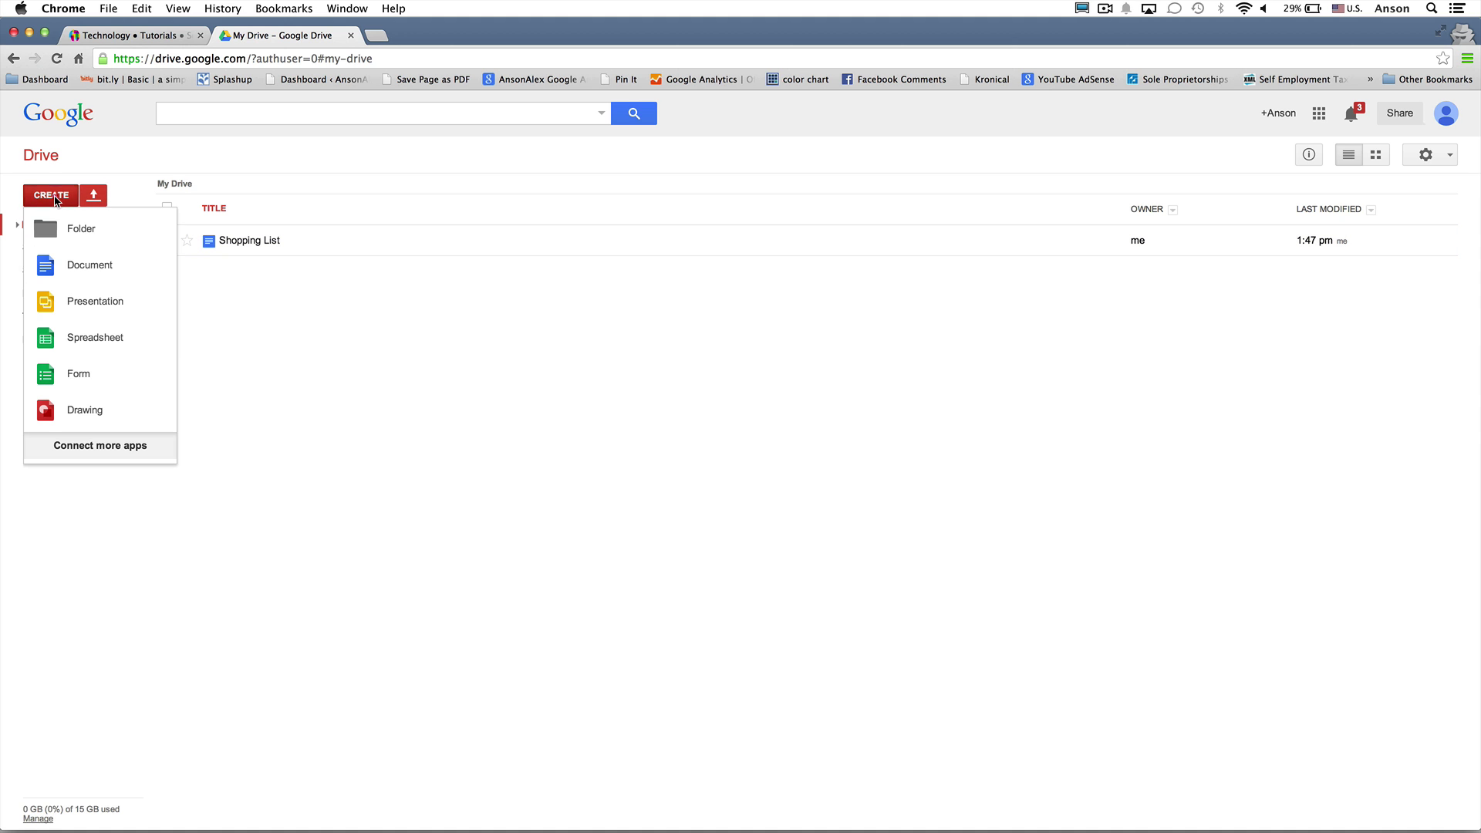
# Create a new blank spreadsheet titled 'Financial Spreadsheet'
pyautogui.click(107, 343)
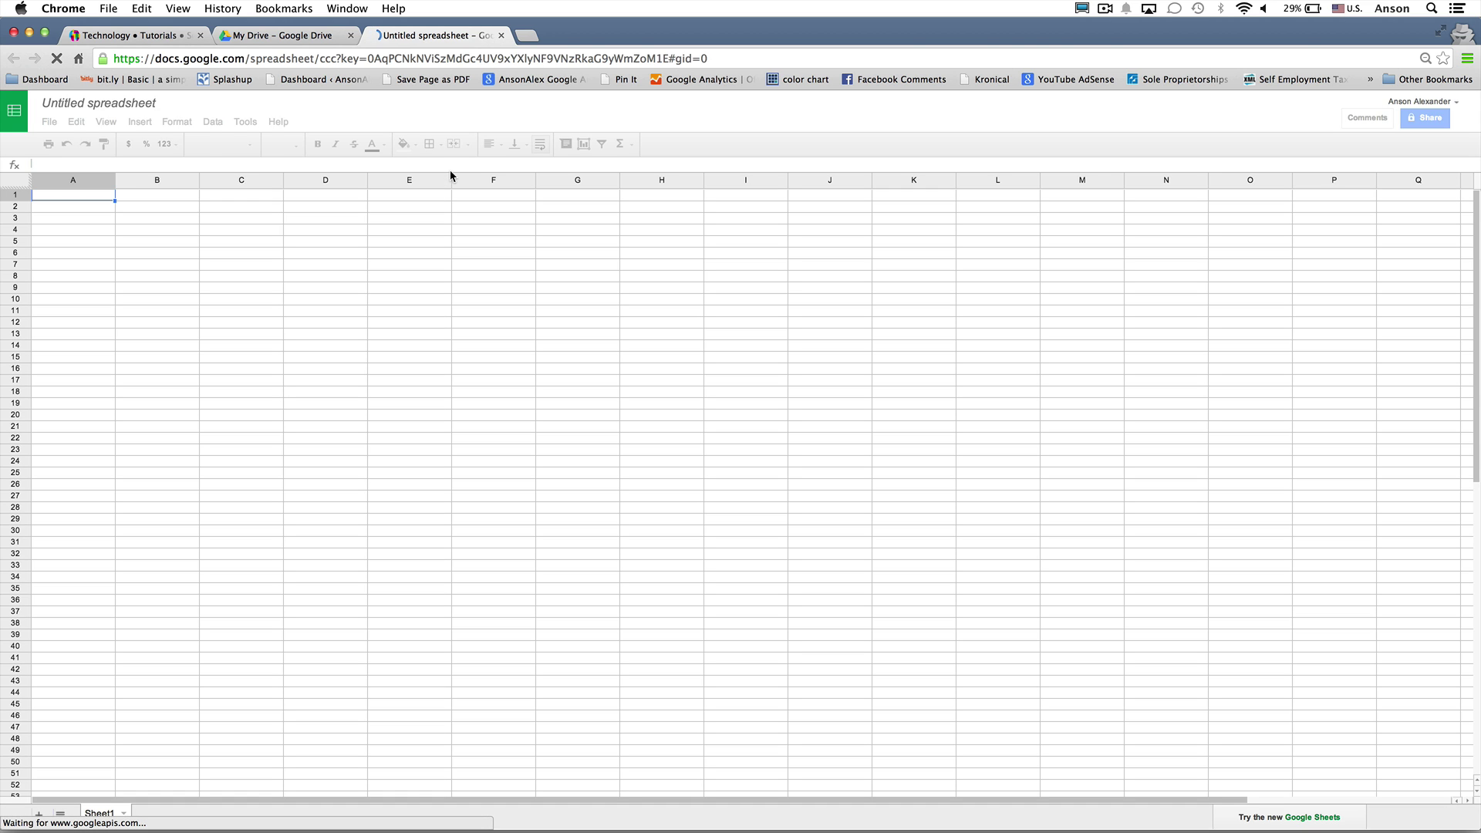
pyautogui.click(133, 105)
pyautogui.write('Finan')
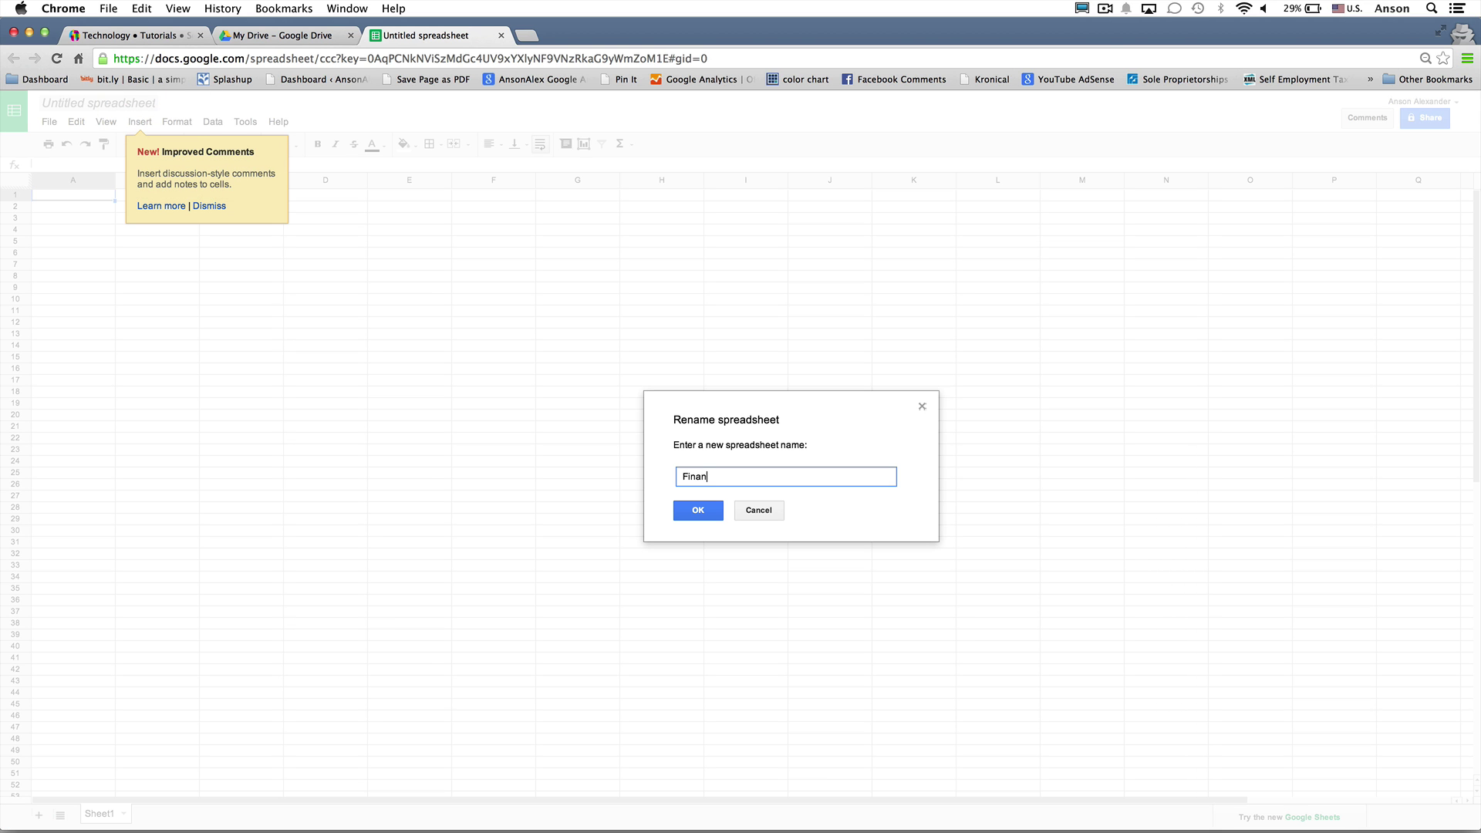
pyautogui.write('cial Spreadsheet')
pyautogui.press('Return')
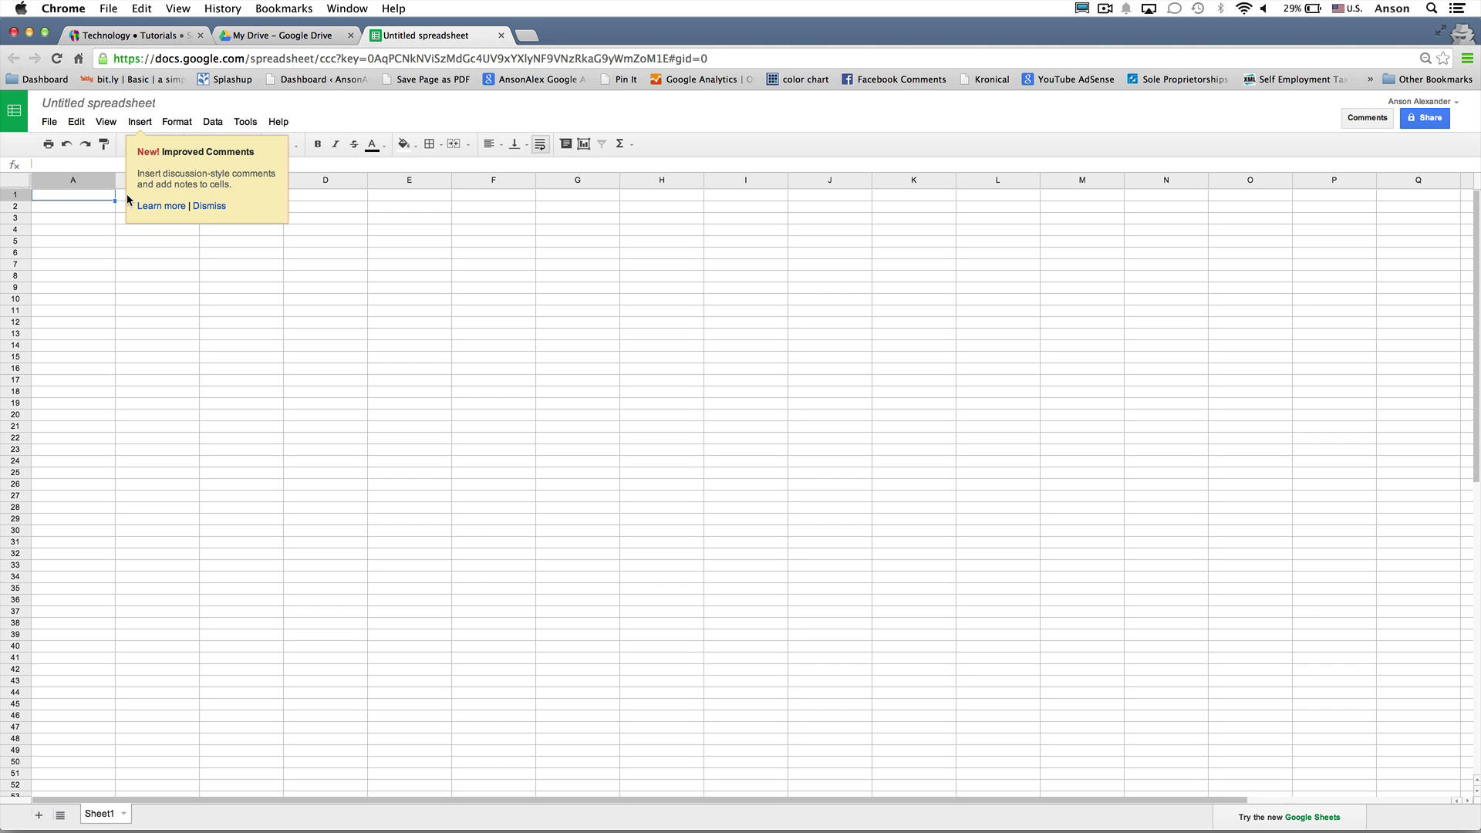
# Enter 354, 345, 354, 345 in cells A1–A4 and close the spreadsheet
pyautogui.write('354')
pyautogui.press('Return')
pyautogui.write('345')
pyautogui.press('Return')
pyautogui.write('354')
pyautogui.press('Return')
pyautogui.write('345')
pyautogui.press('Return')
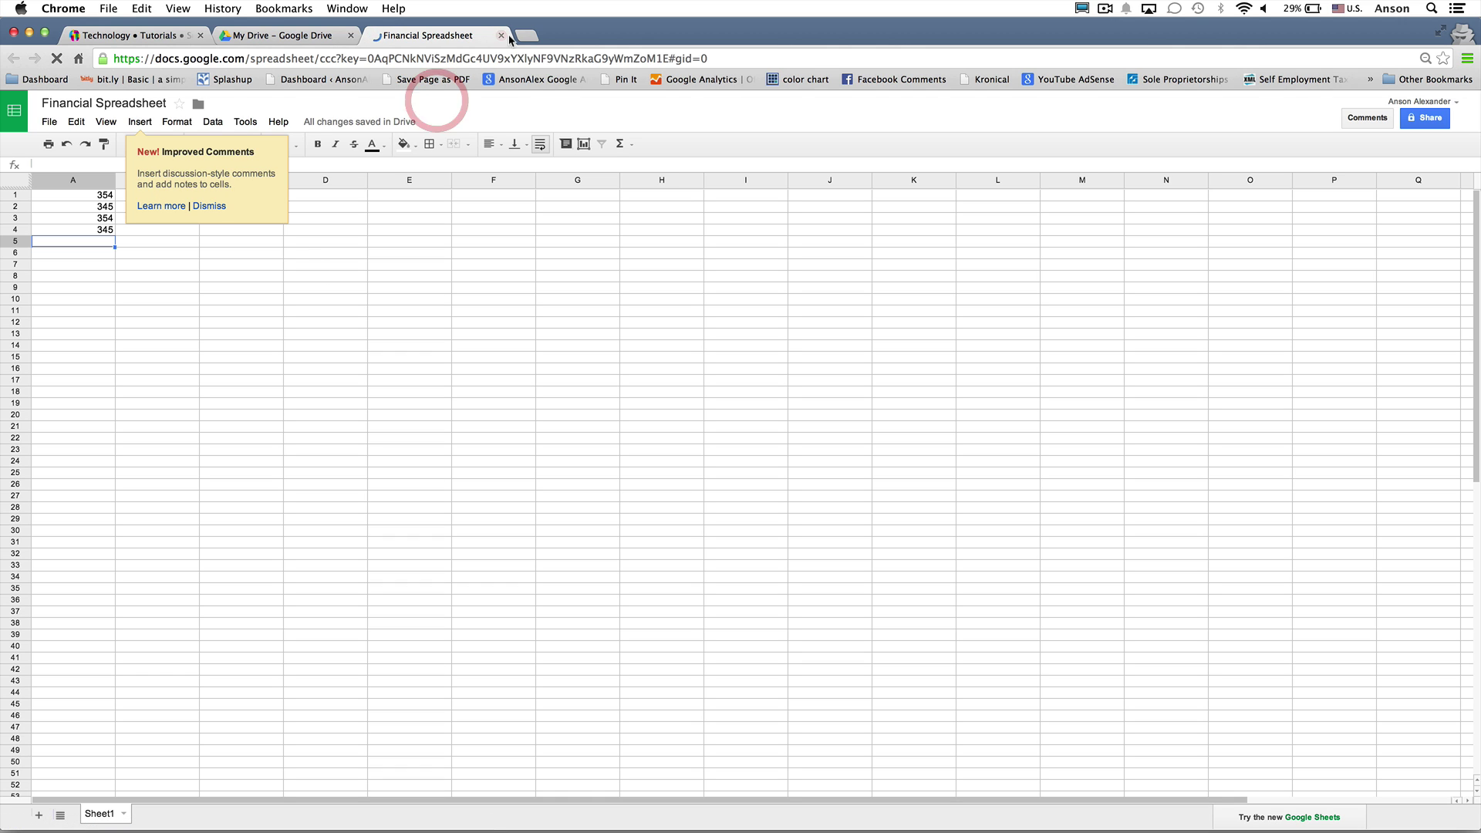
pyautogui.click(502, 36)
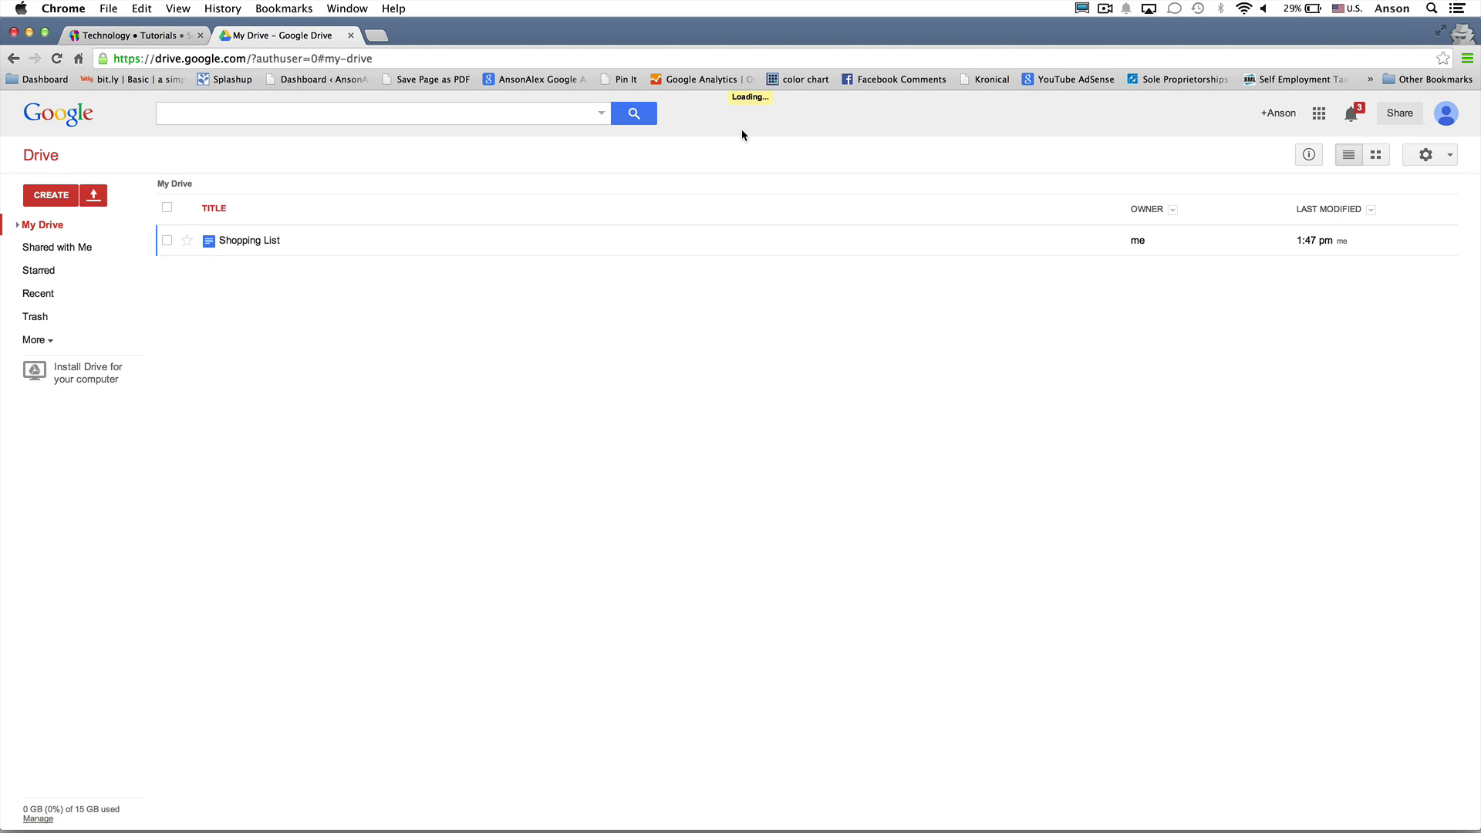
# Reload Drive, check Recent, and return to My Drive showing Financial Spreadsheet and Shopping List
pyautogui.press('super+r')
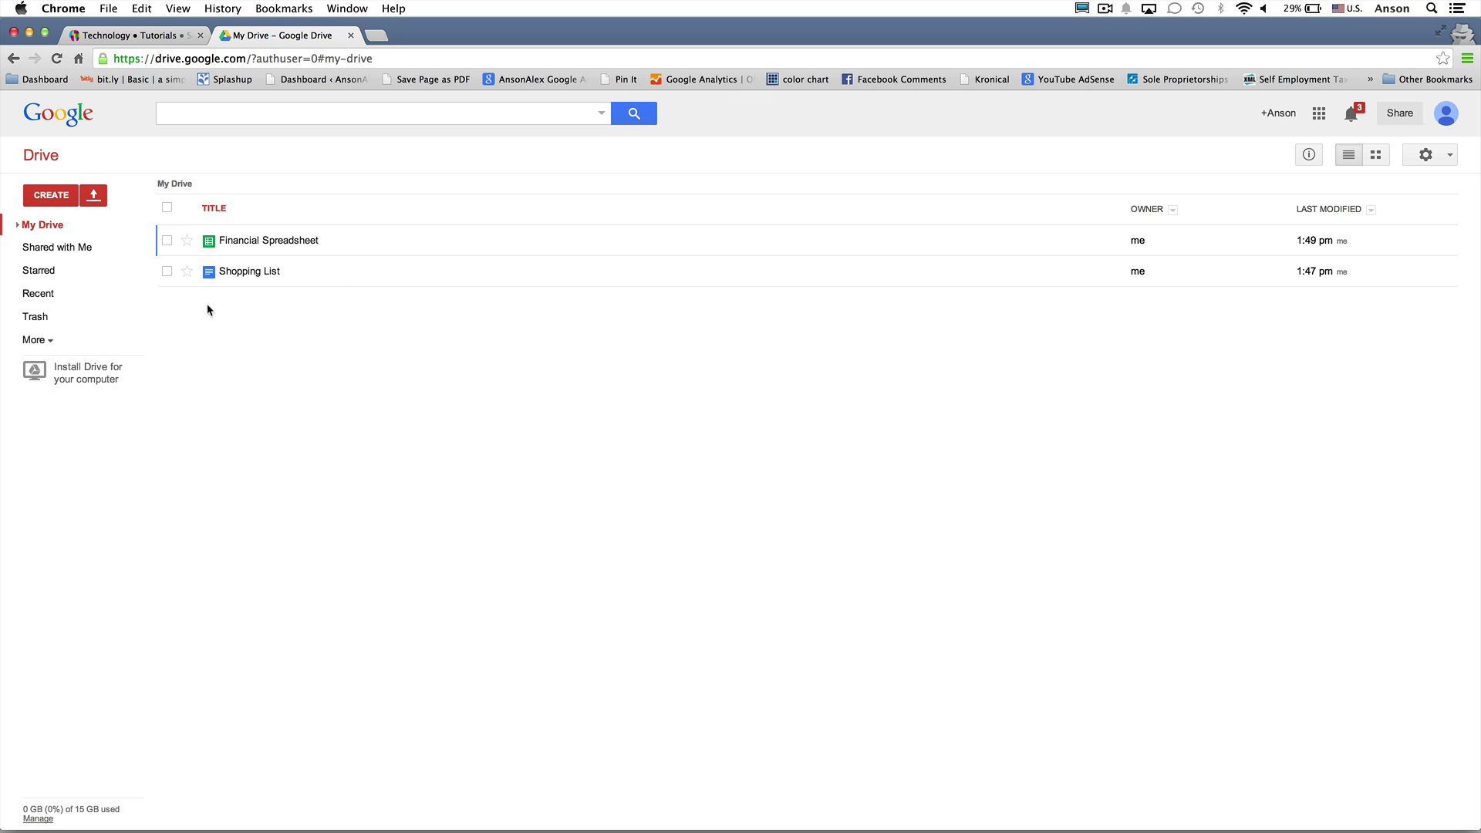
pyautogui.click(54, 298)
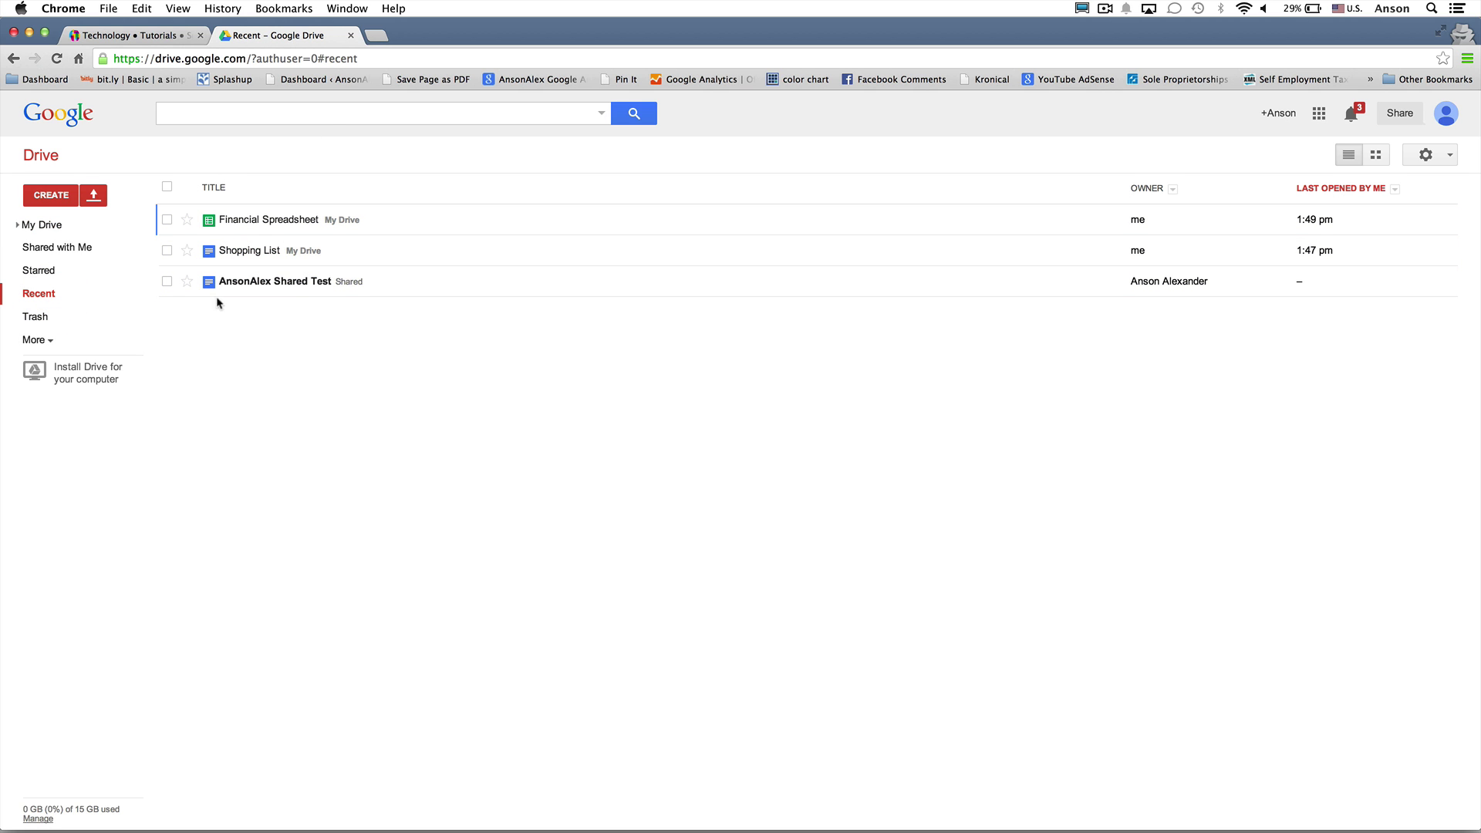
pyautogui.click(70, 230)
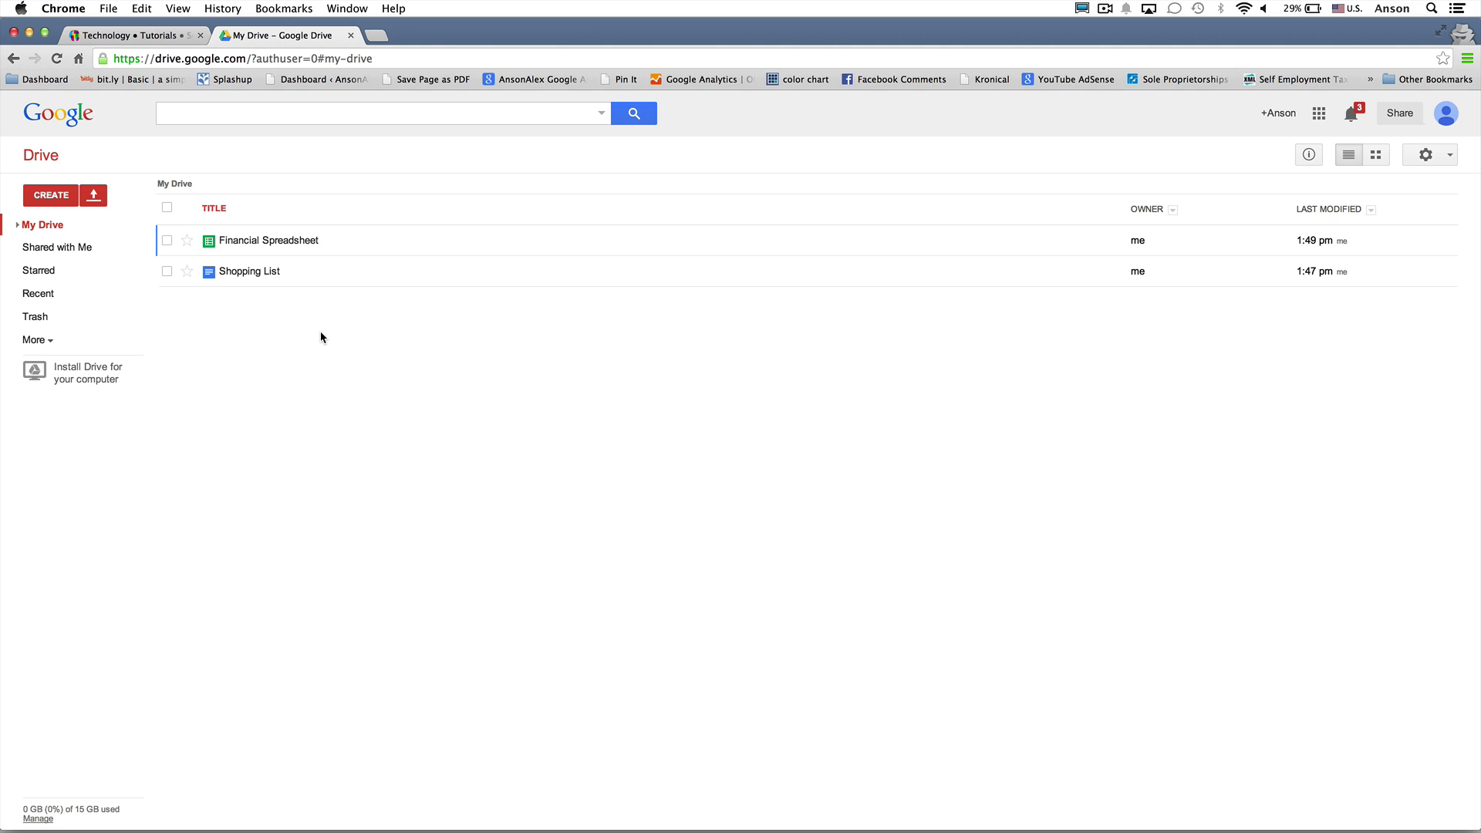
# Drag the shared AnsonAlex Shared Test document into My Drive and sort by last modified
pyautogui.click(99, 248)
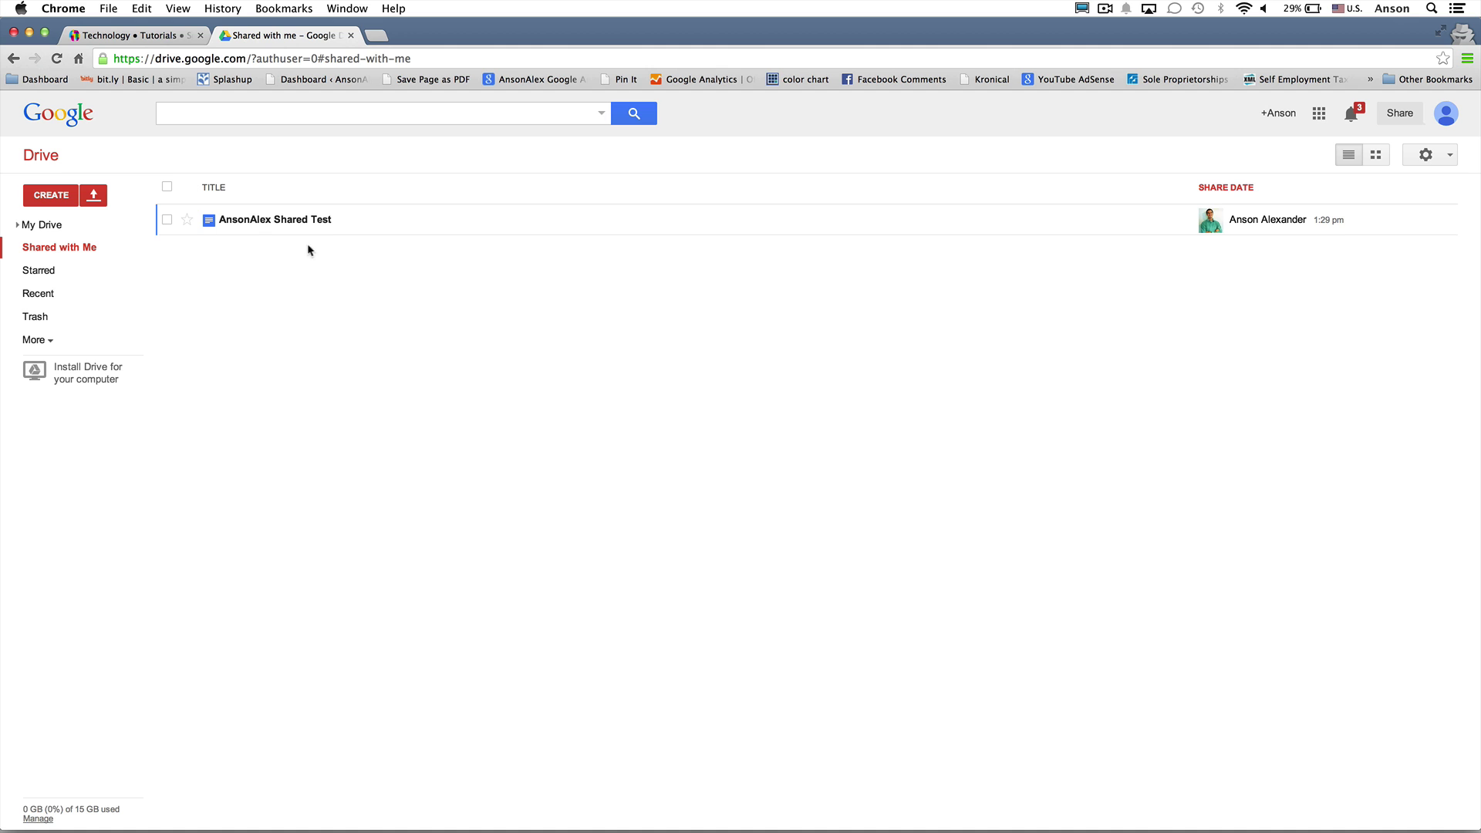
pyautogui.moveTo(357, 224); pyautogui.dragTo(74, 223)
pyautogui.click(68, 225)
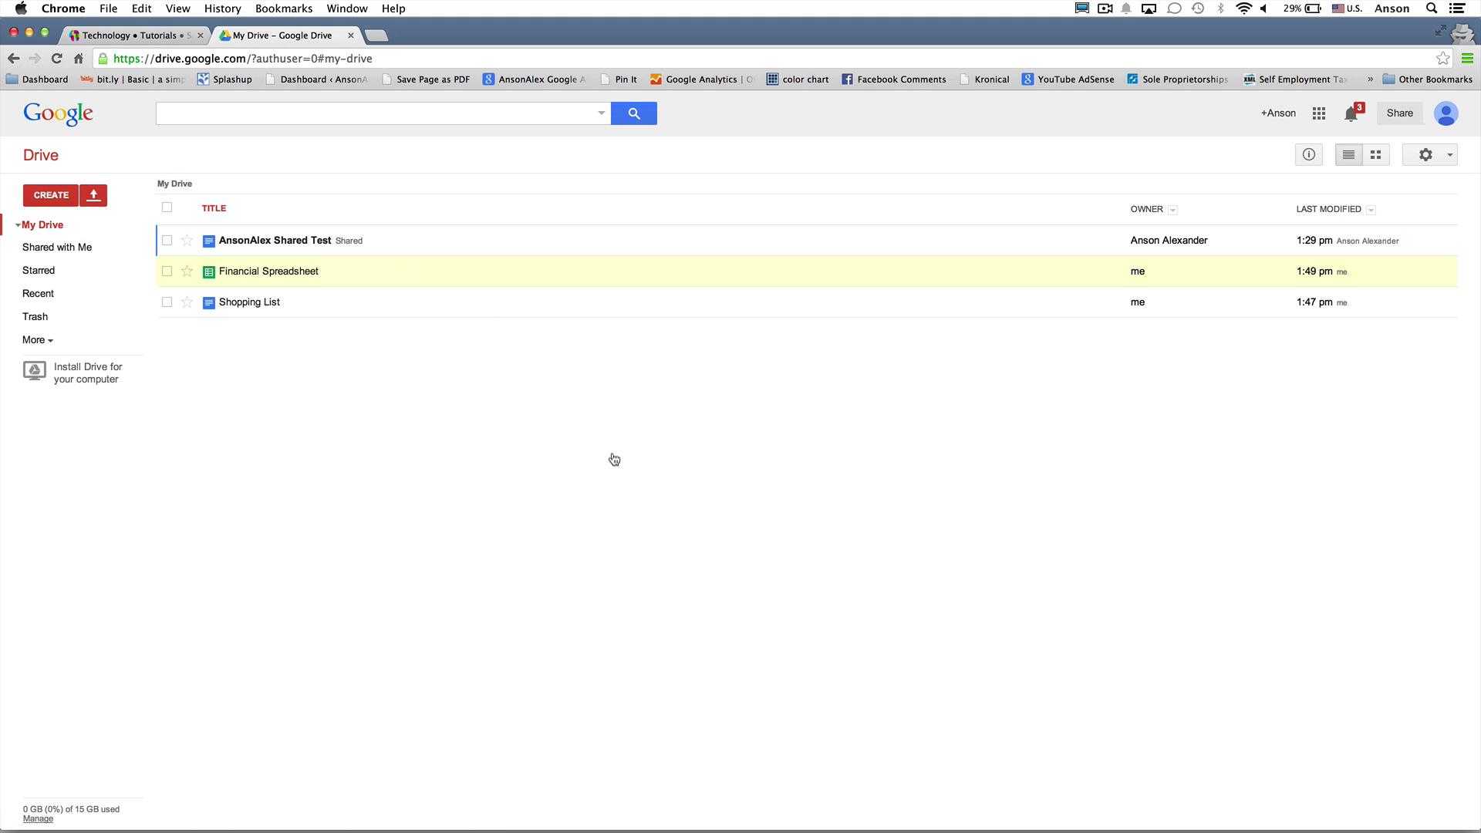
pyautogui.click(1317, 211)
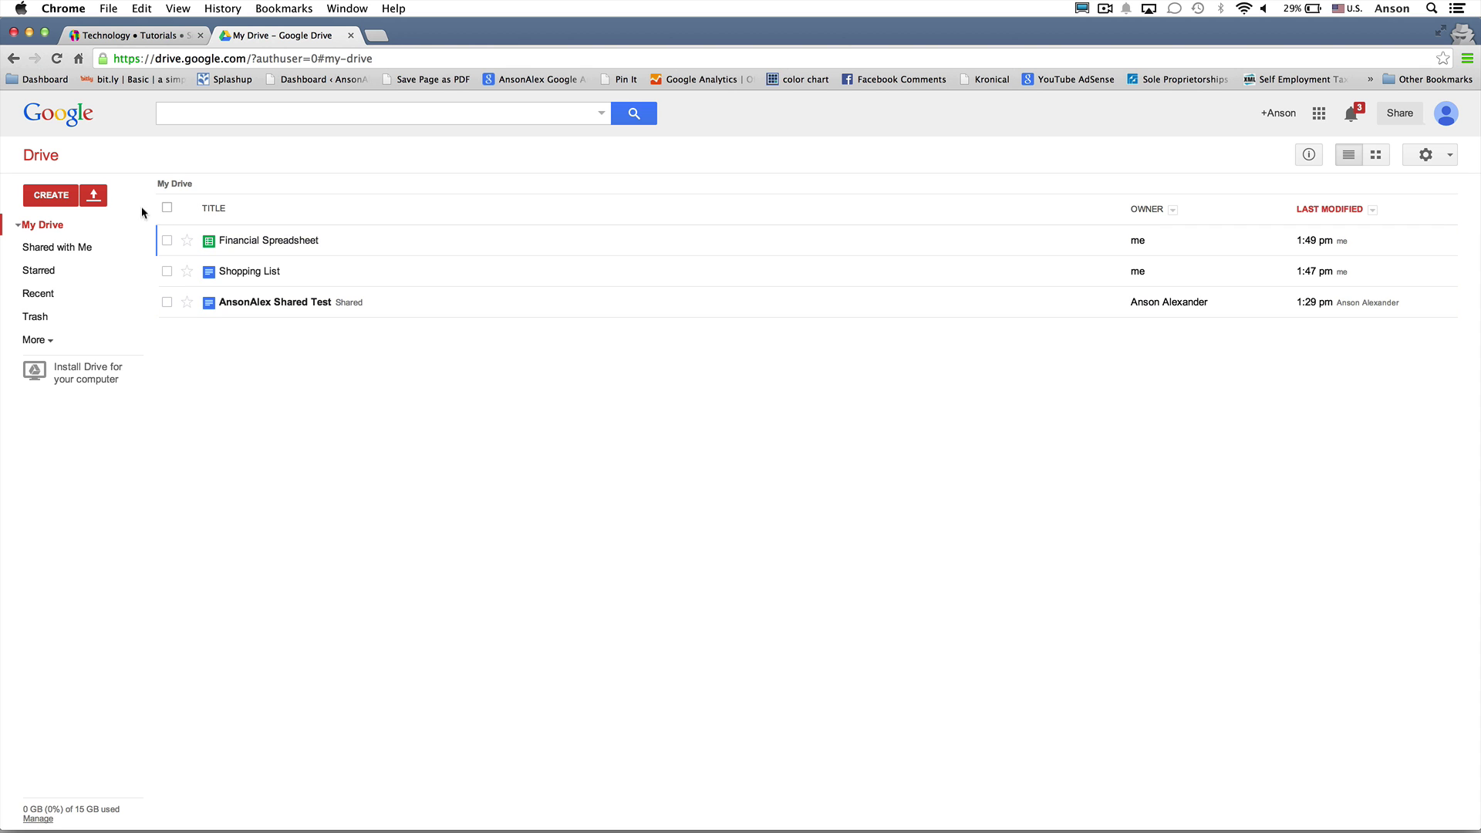
# Create a new folder named 'Personal Documents' in My Drive
pyautogui.click(56, 198)
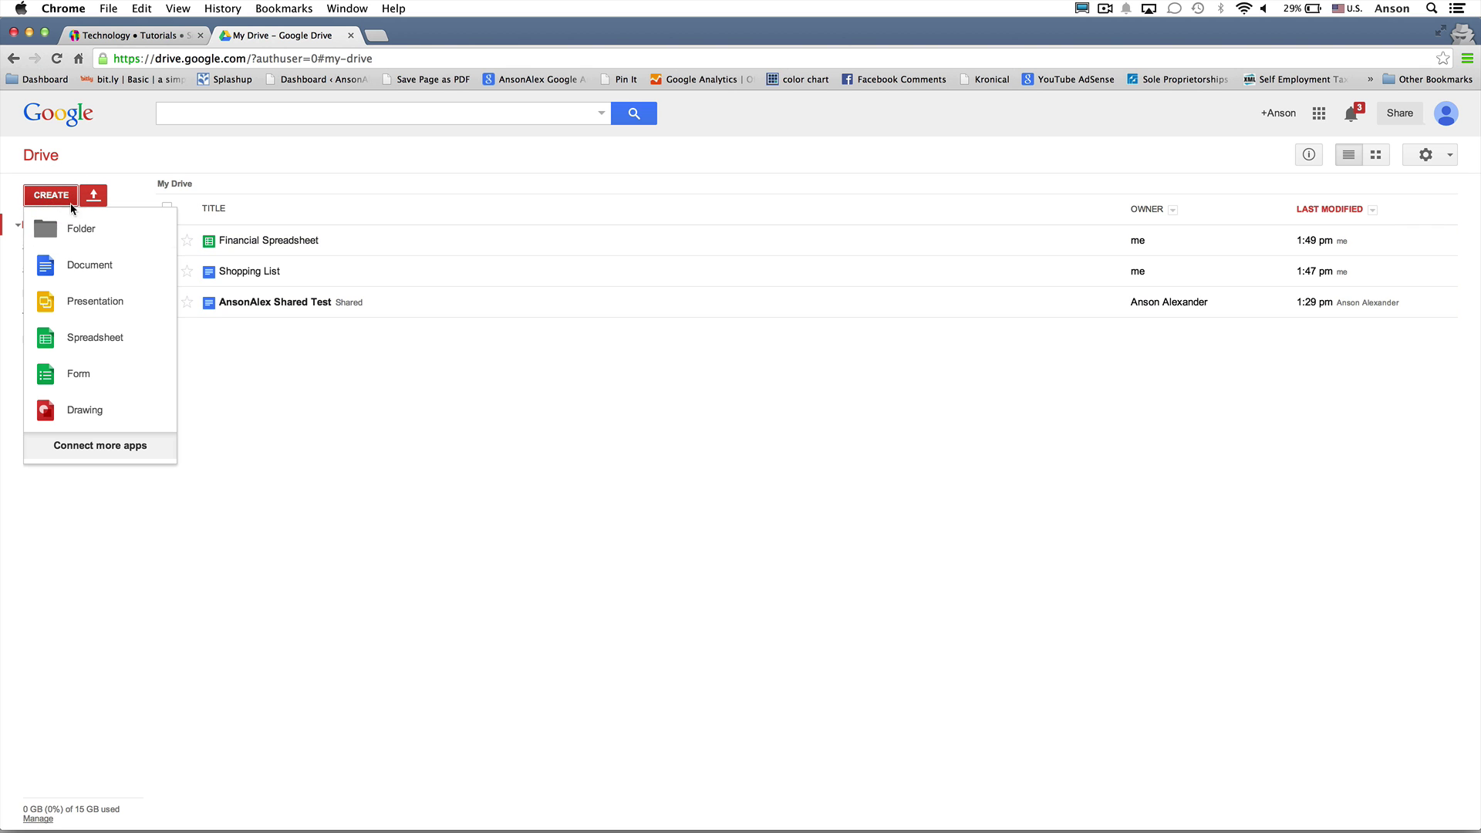
pyautogui.click(90, 227)
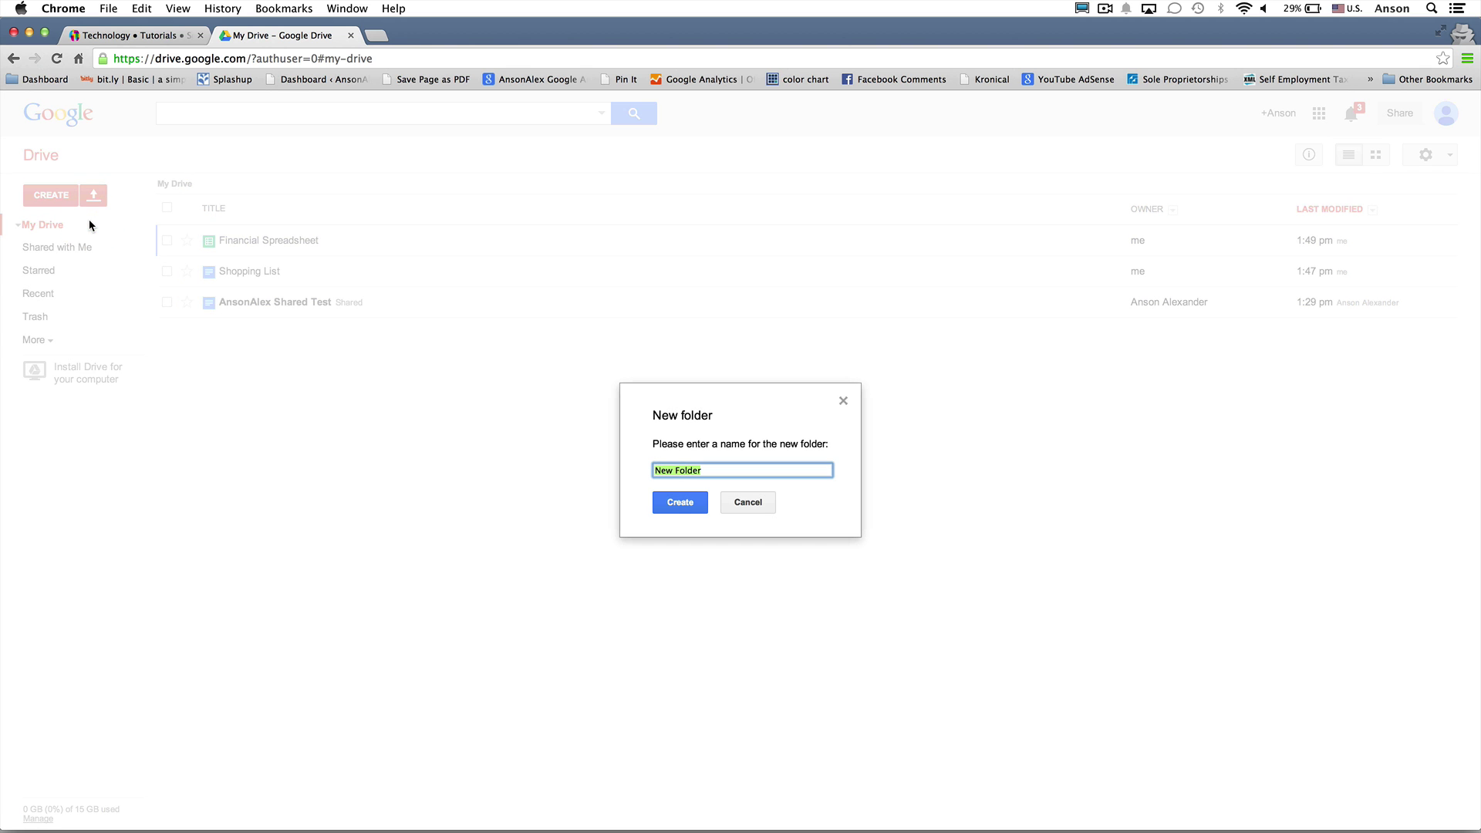
pyautogui.write('Personal Documents')
pyautogui.click(665, 509)
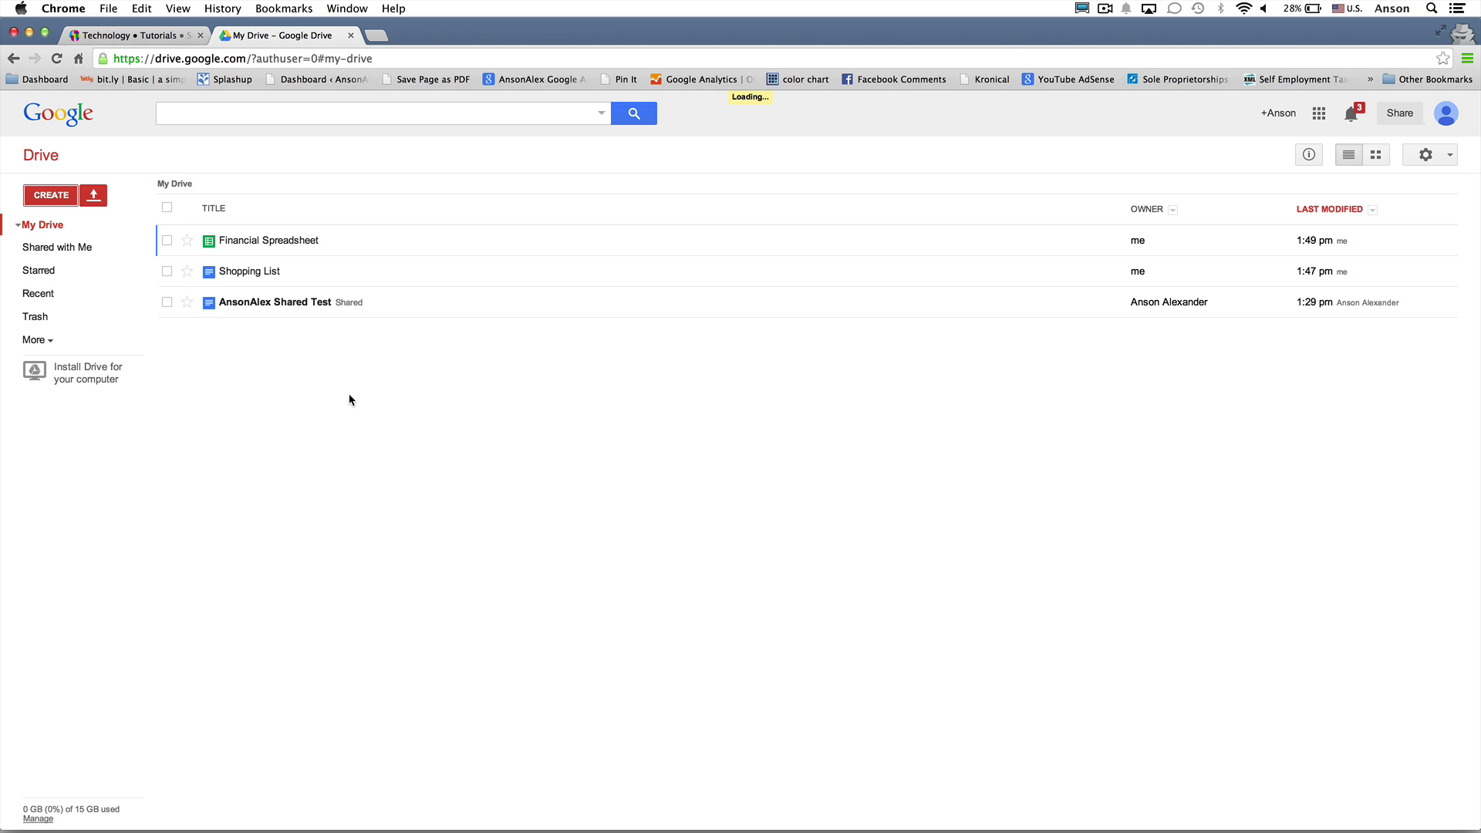
# Drag Shopping List into Personal Documents, then check the folder, My Drive and Recent
pyautogui.click(18, 224)
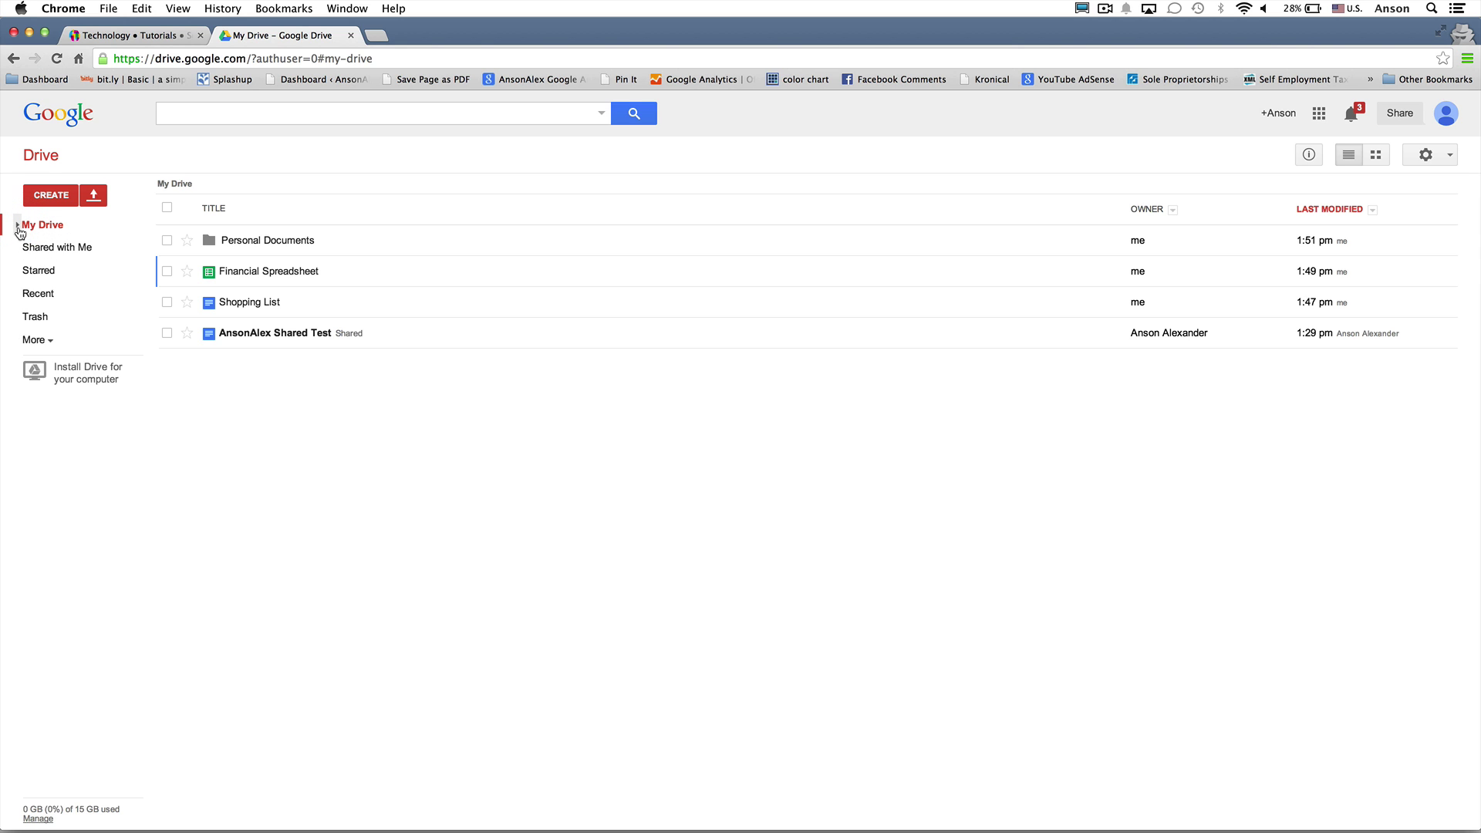
pyautogui.click(17, 224)
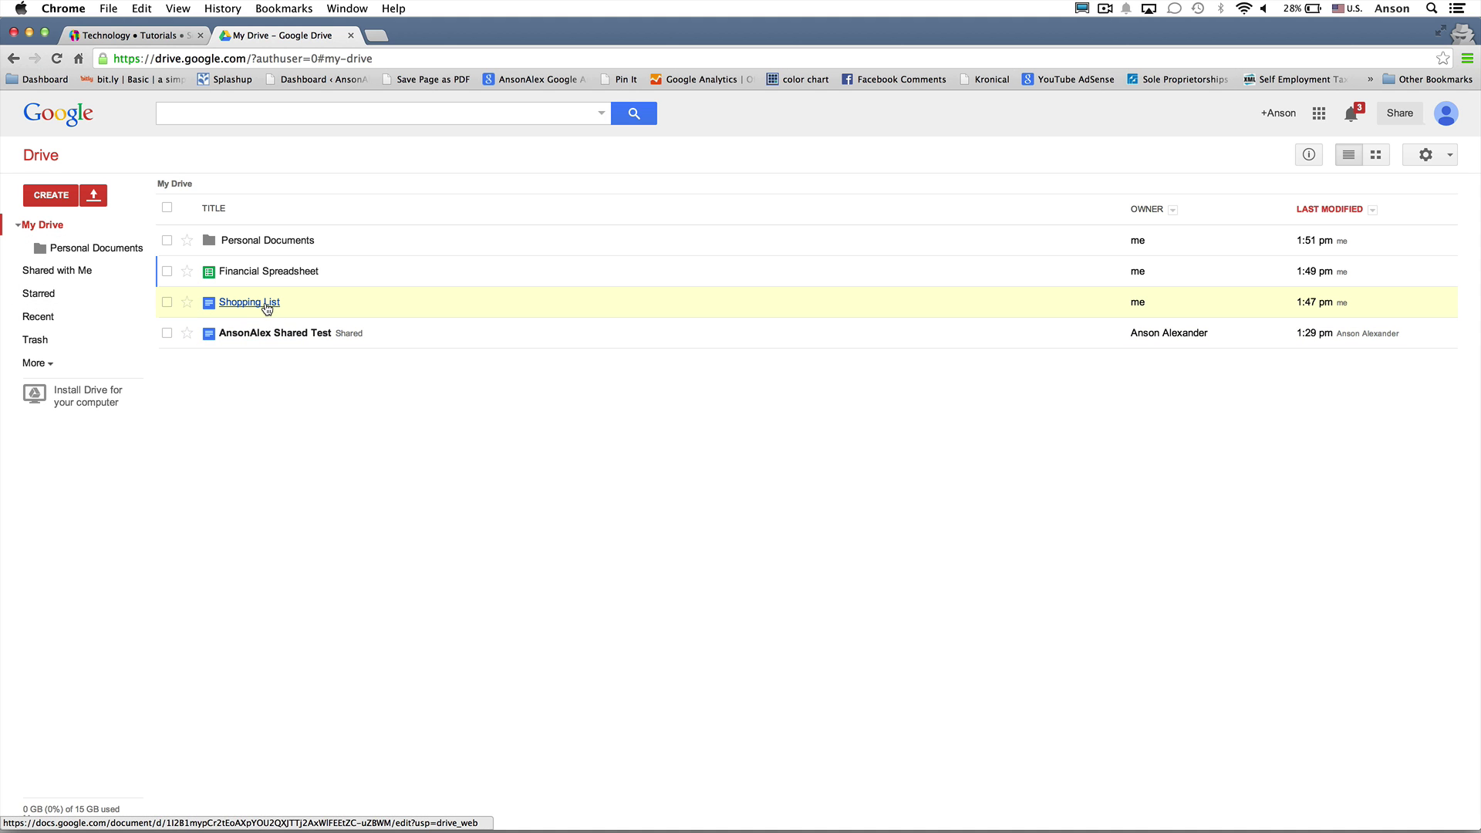
pyautogui.moveTo(266, 308); pyautogui.dragTo(104, 252)
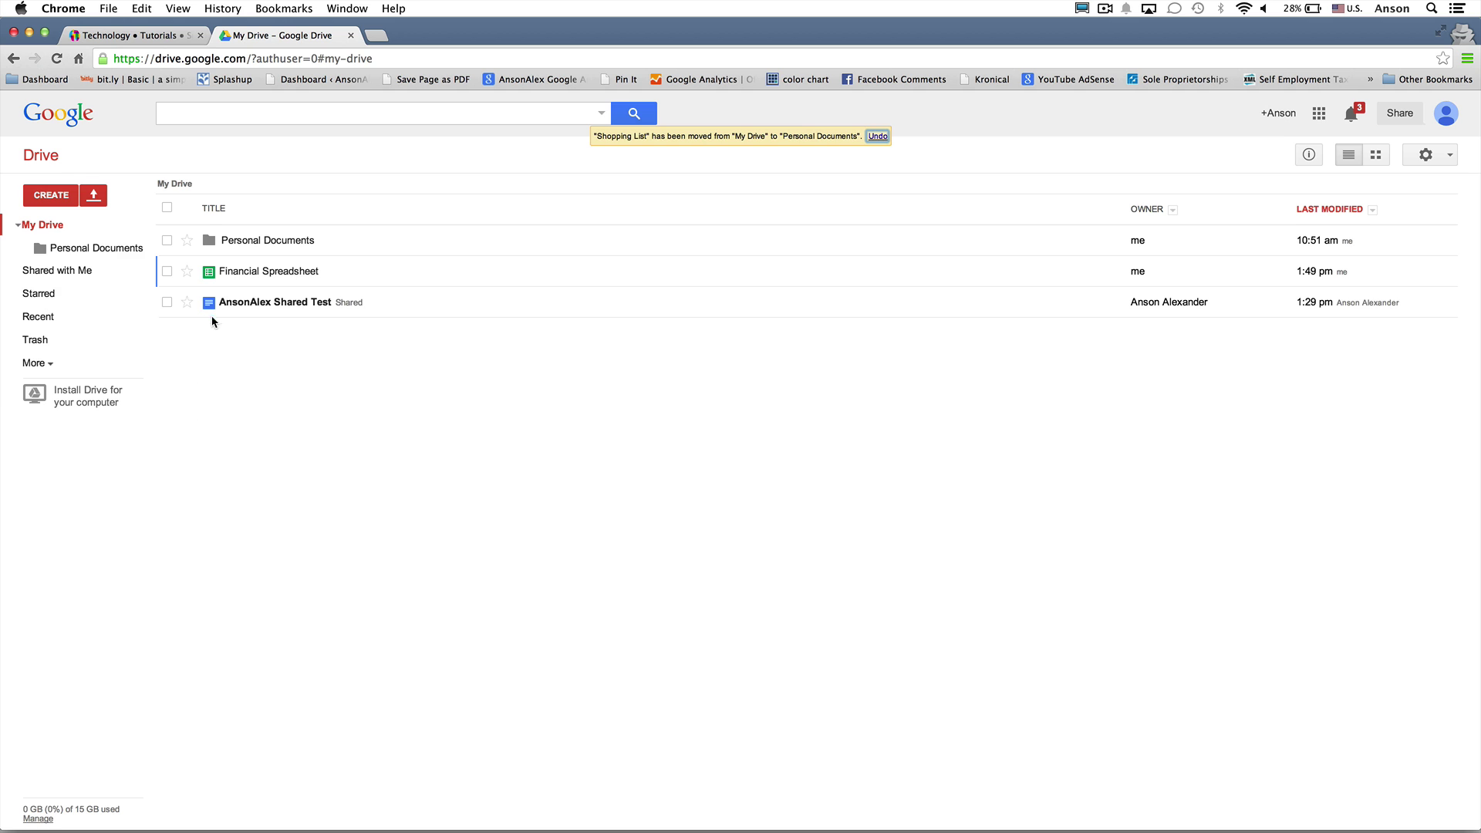
pyautogui.click(115, 250)
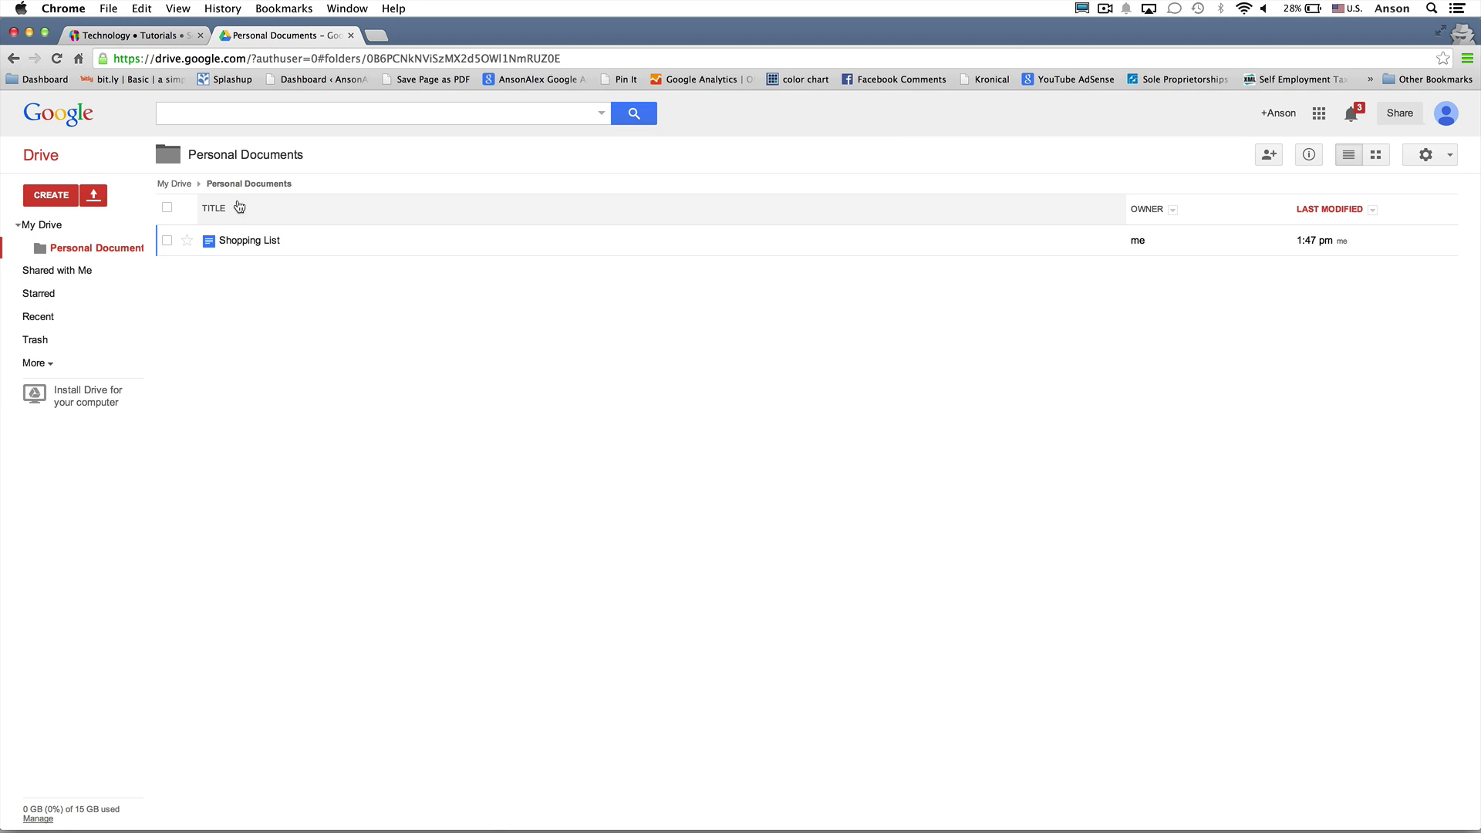
pyautogui.click(108, 225)
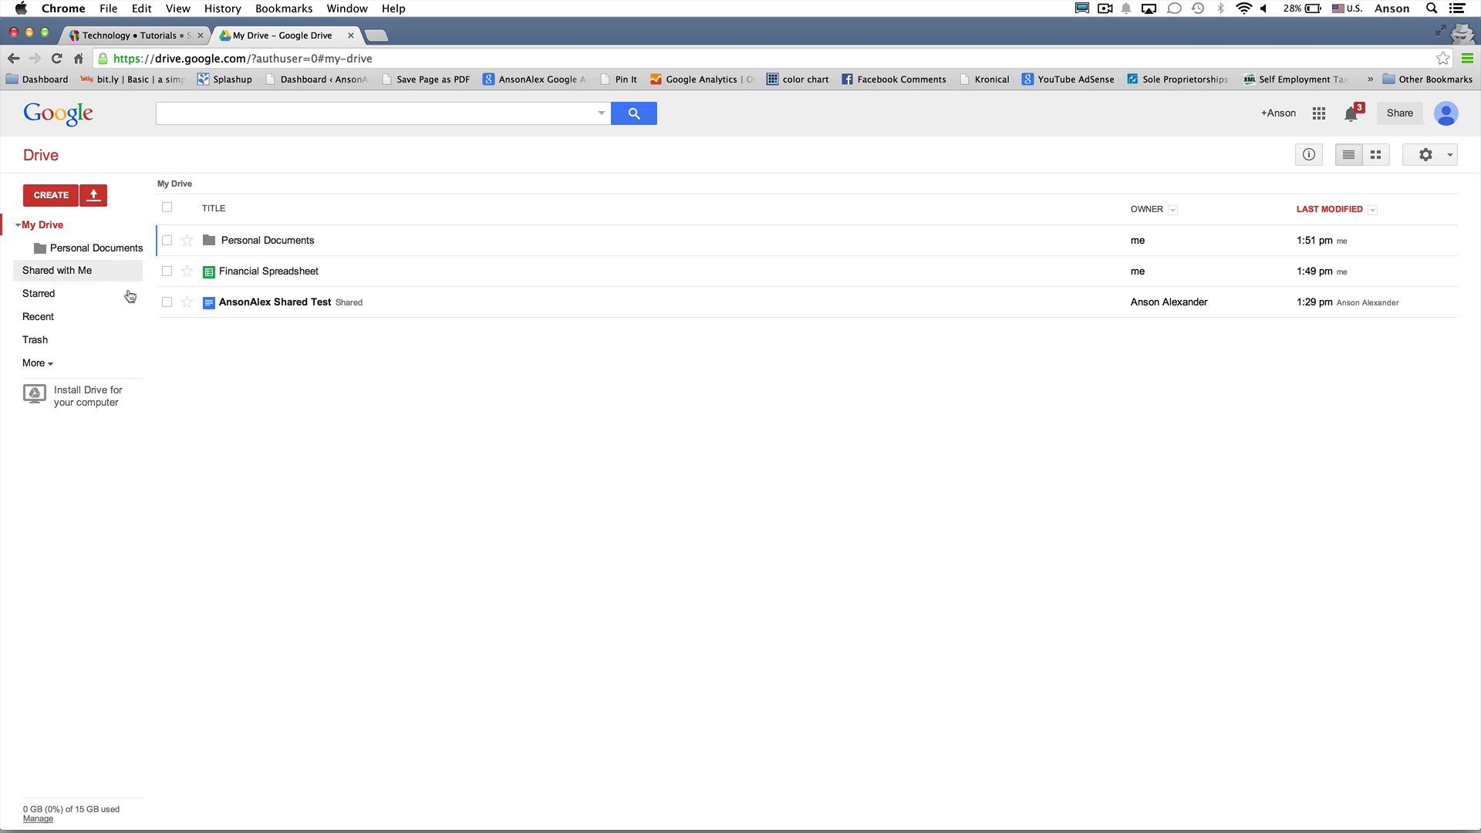
pyautogui.click(111, 315)
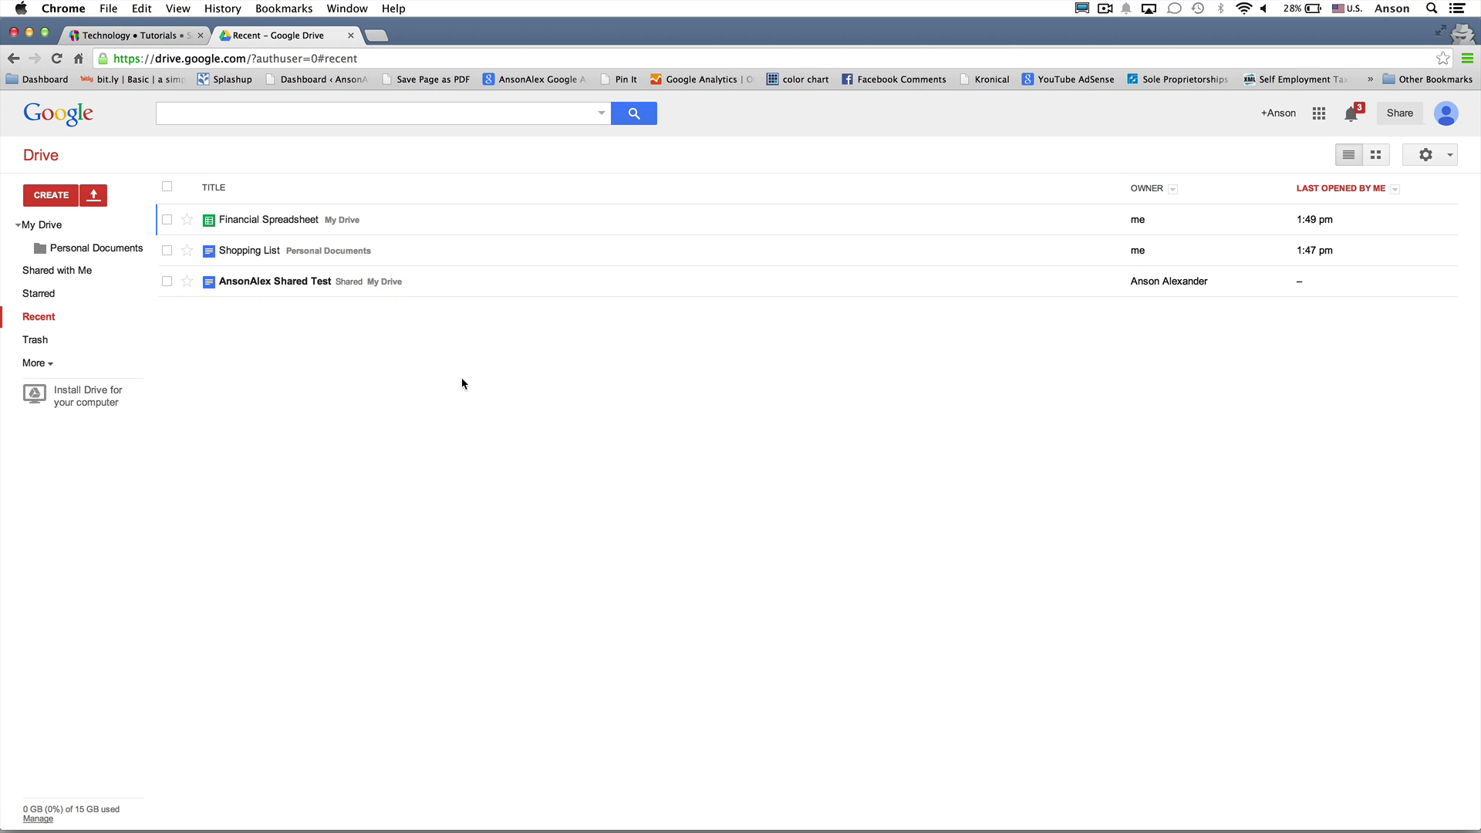
# View Financial Spreadsheet's details in the activity pane, then deselect it to list all My Drive activity
pyautogui.click(65, 230)
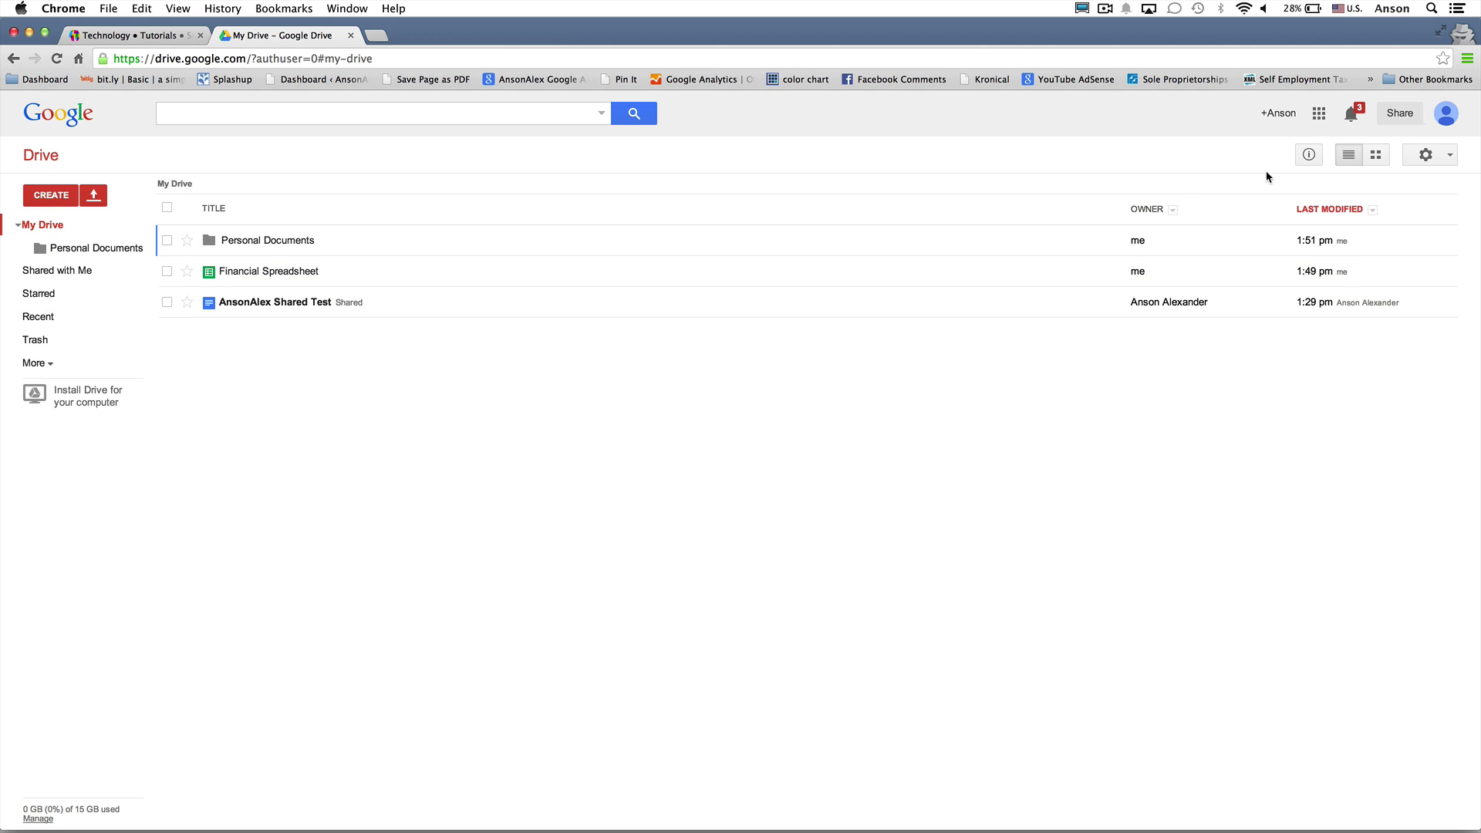
pyautogui.click(1309, 155)
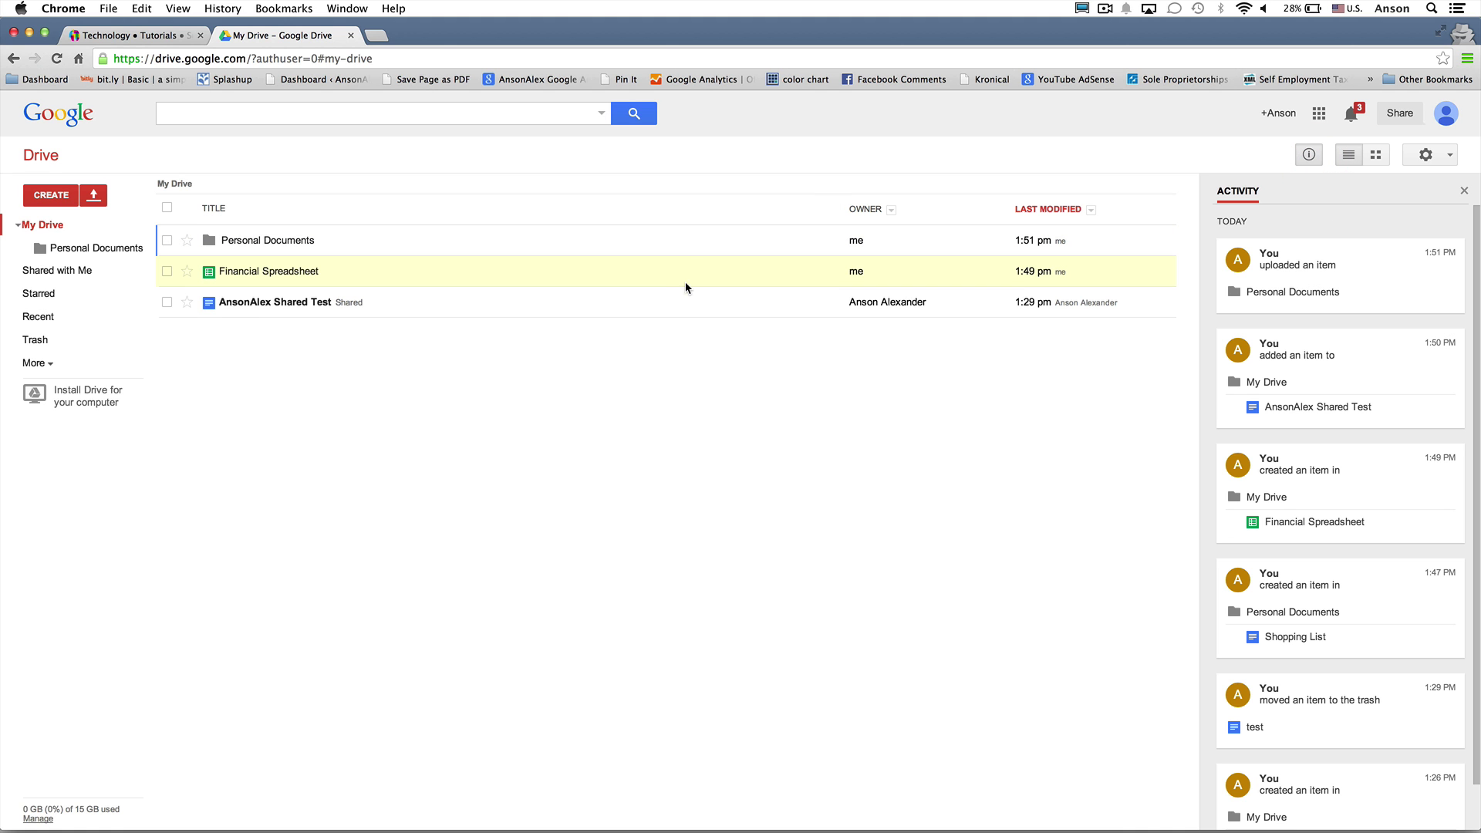
pyautogui.click(647, 281)
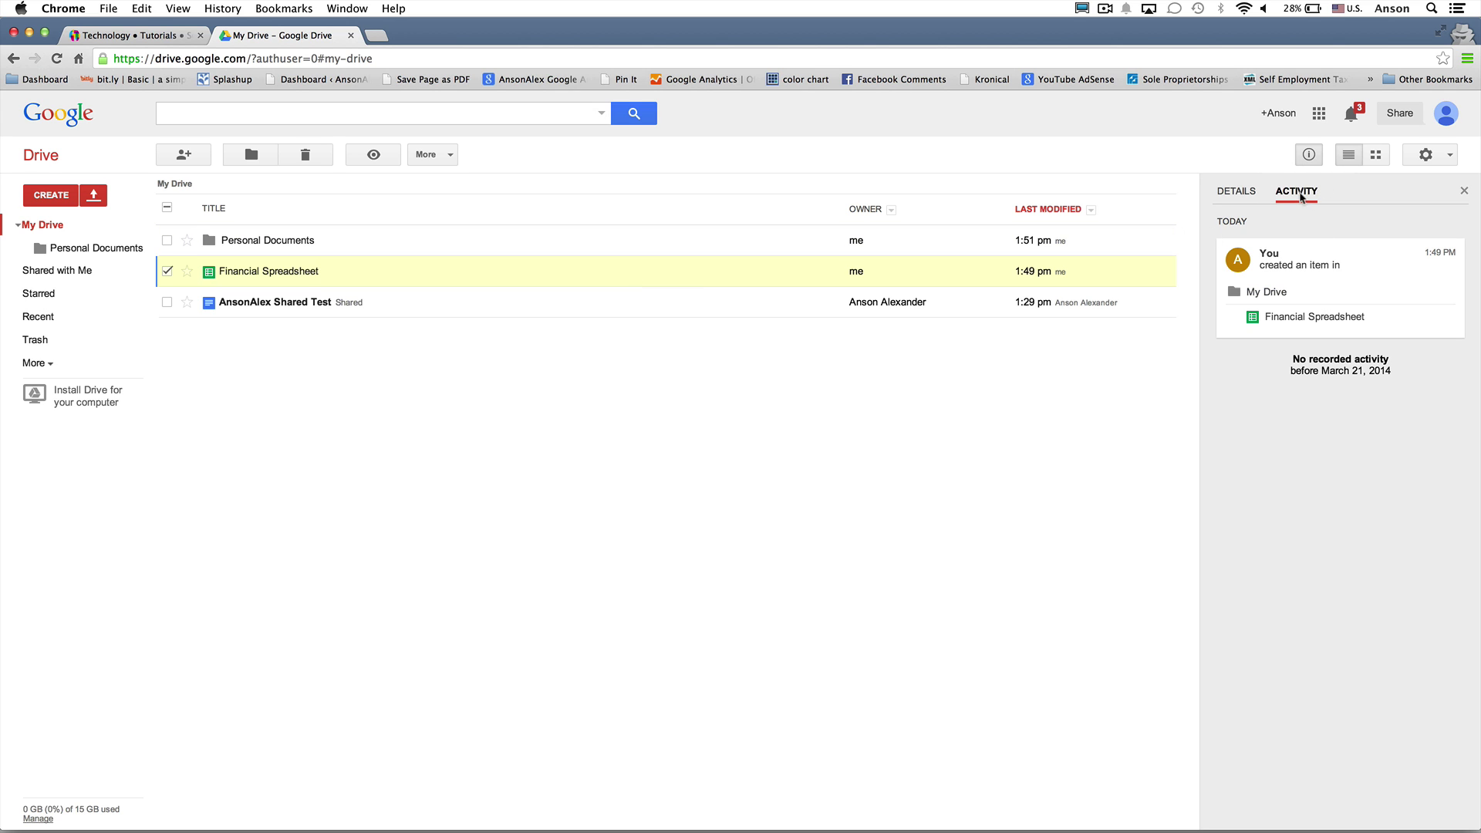
pyautogui.click(1237, 192)
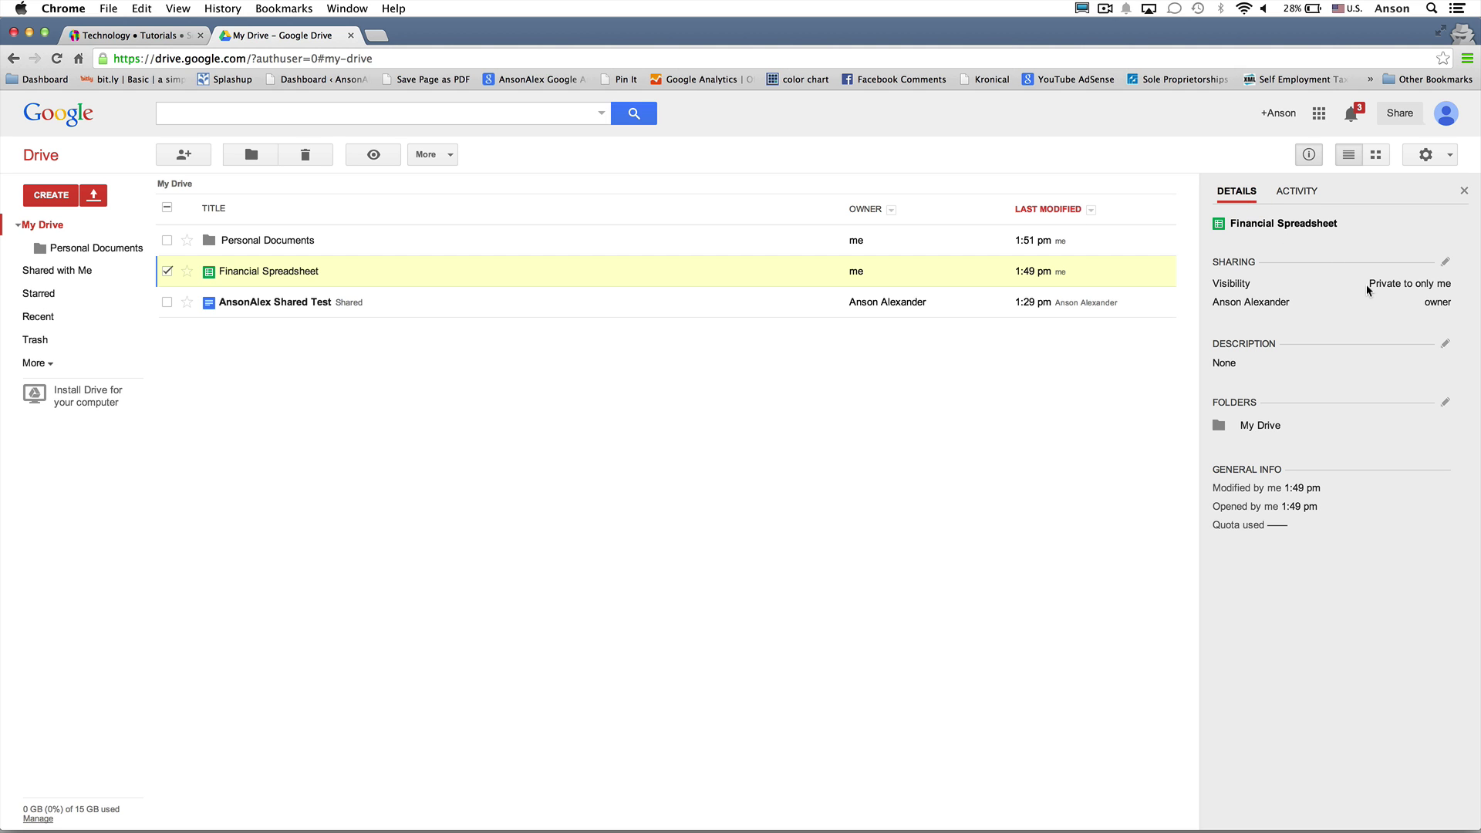
pyautogui.moveTo(1367, 284); pyautogui.dragTo(1442, 283)
pyautogui.click(1442, 283)
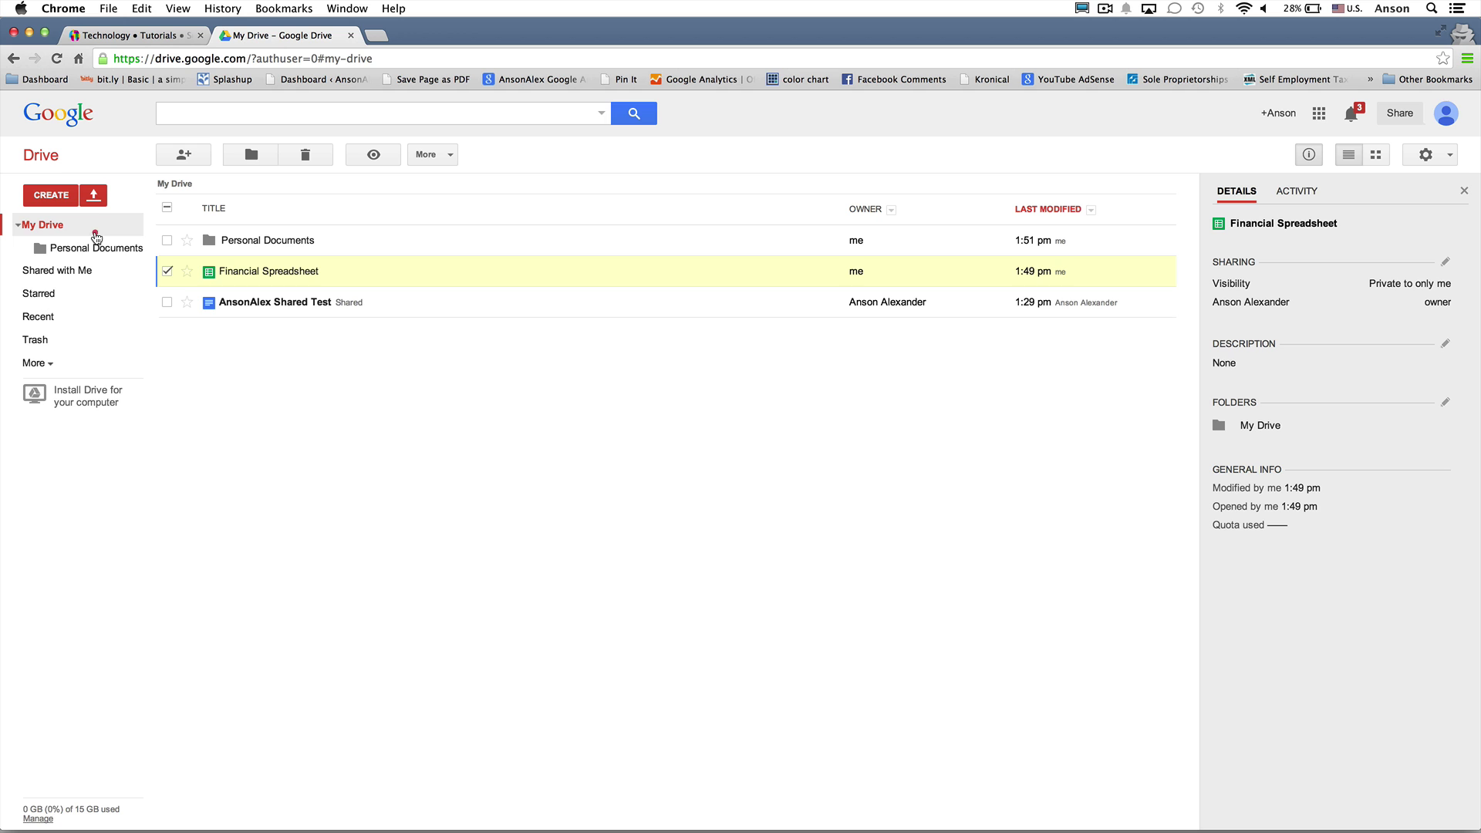
pyautogui.click(168, 271)
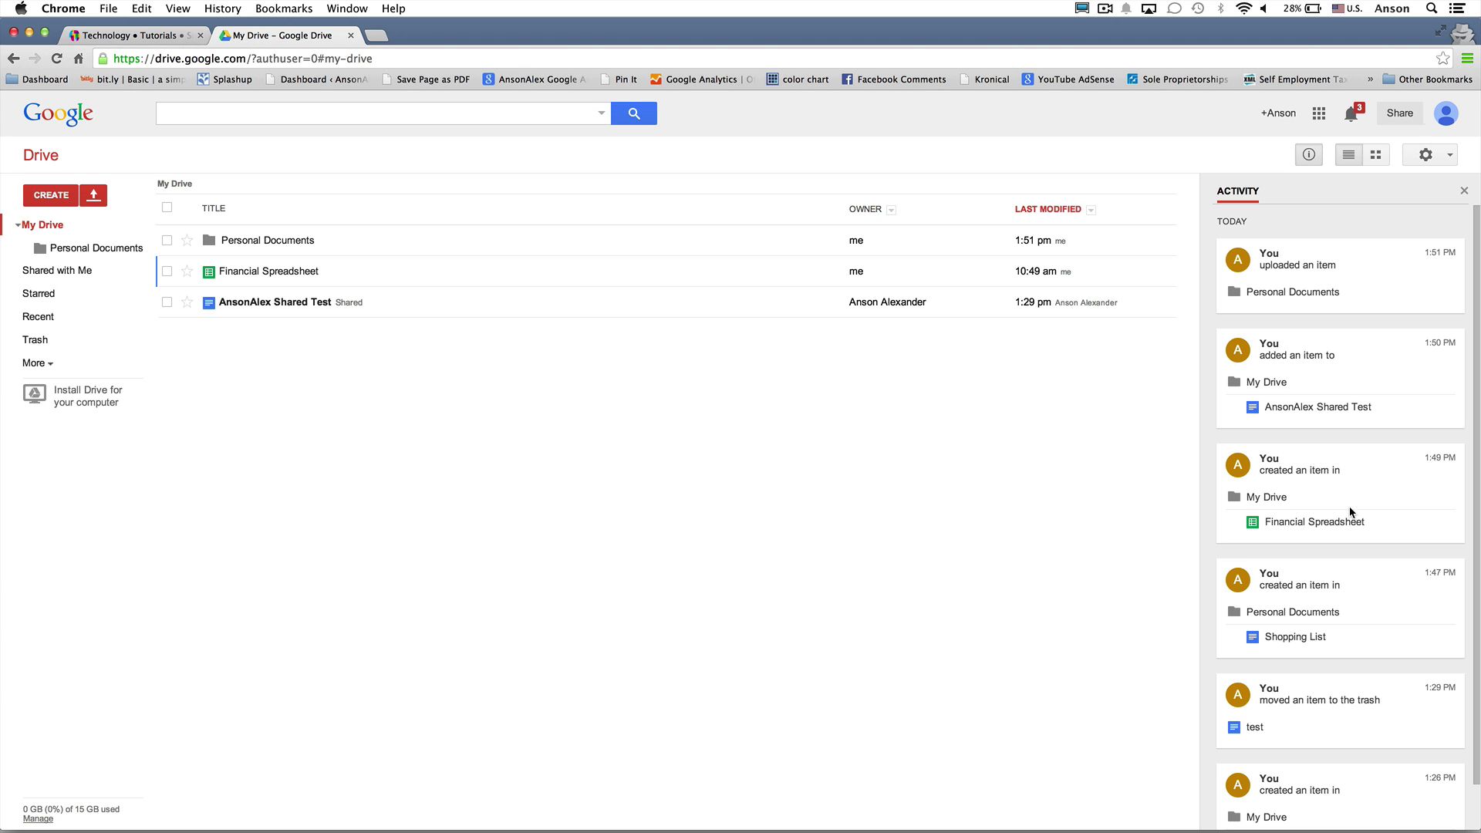
# Hide the details and activity pane and briefly open AnsonAlex Shared Test in a tab
pyautogui.click(1307, 158)
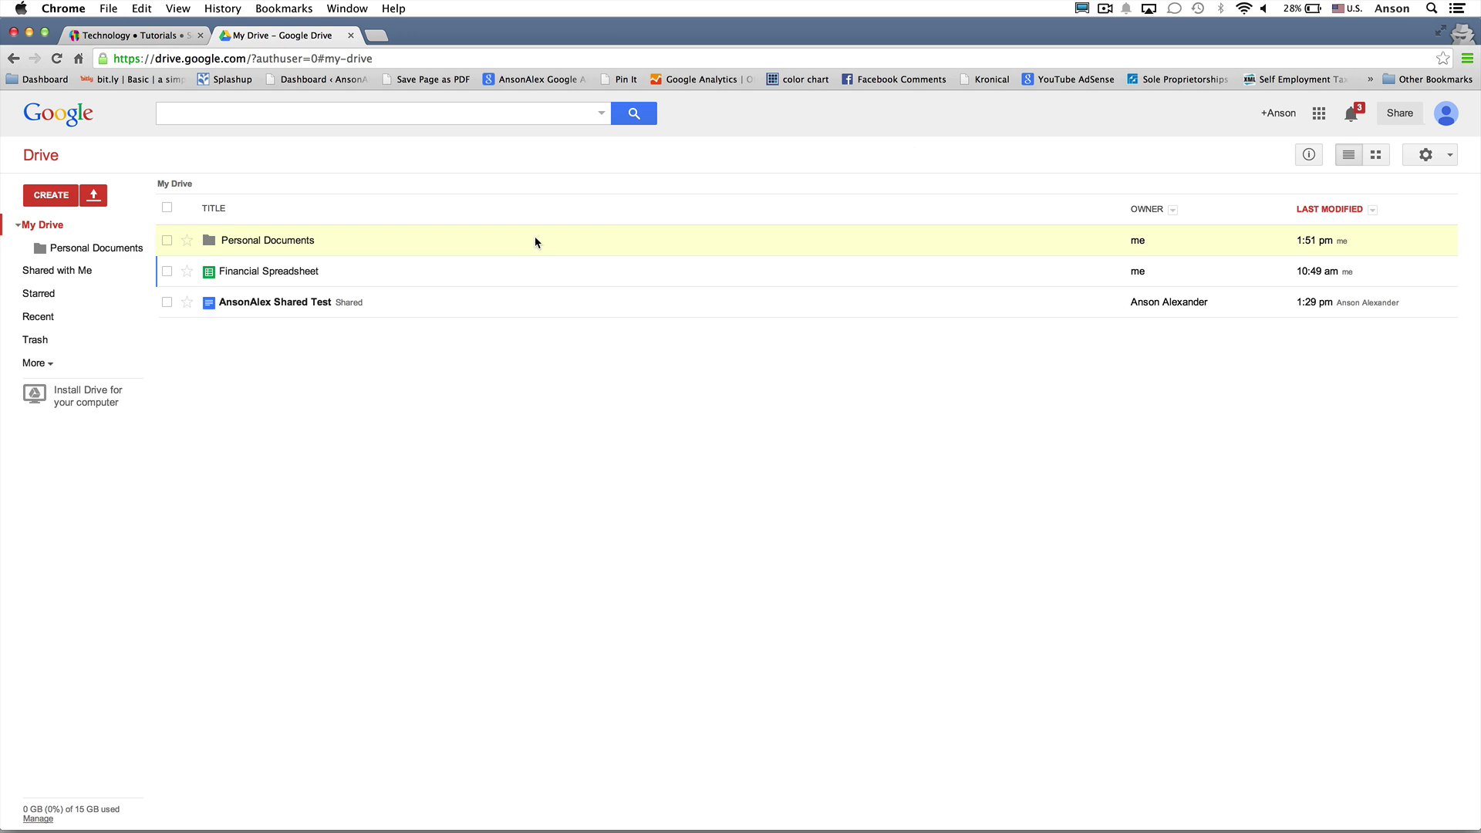
pyautogui.rightClick(420, 303)
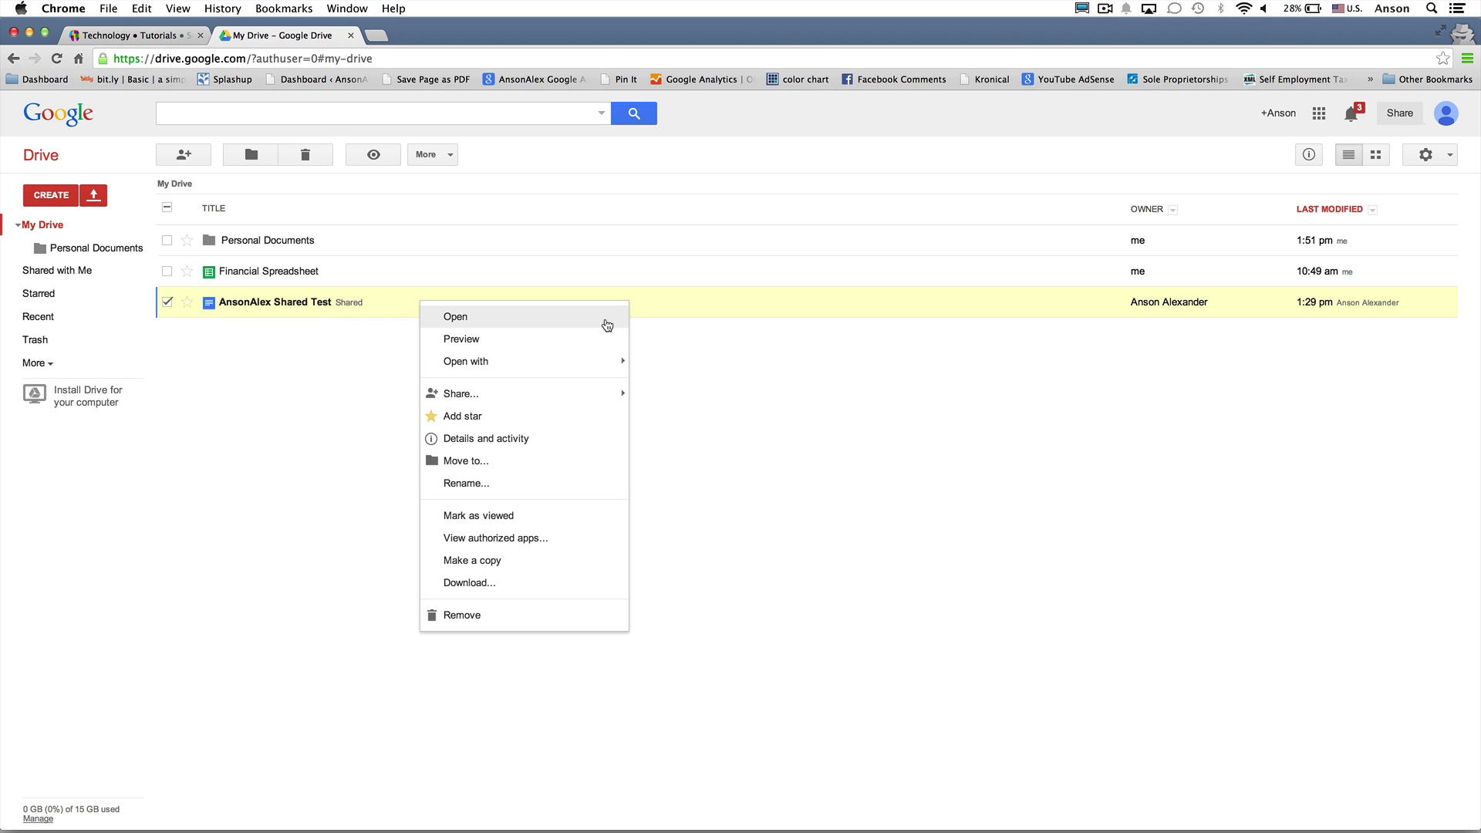
pyautogui.click(325, 400)
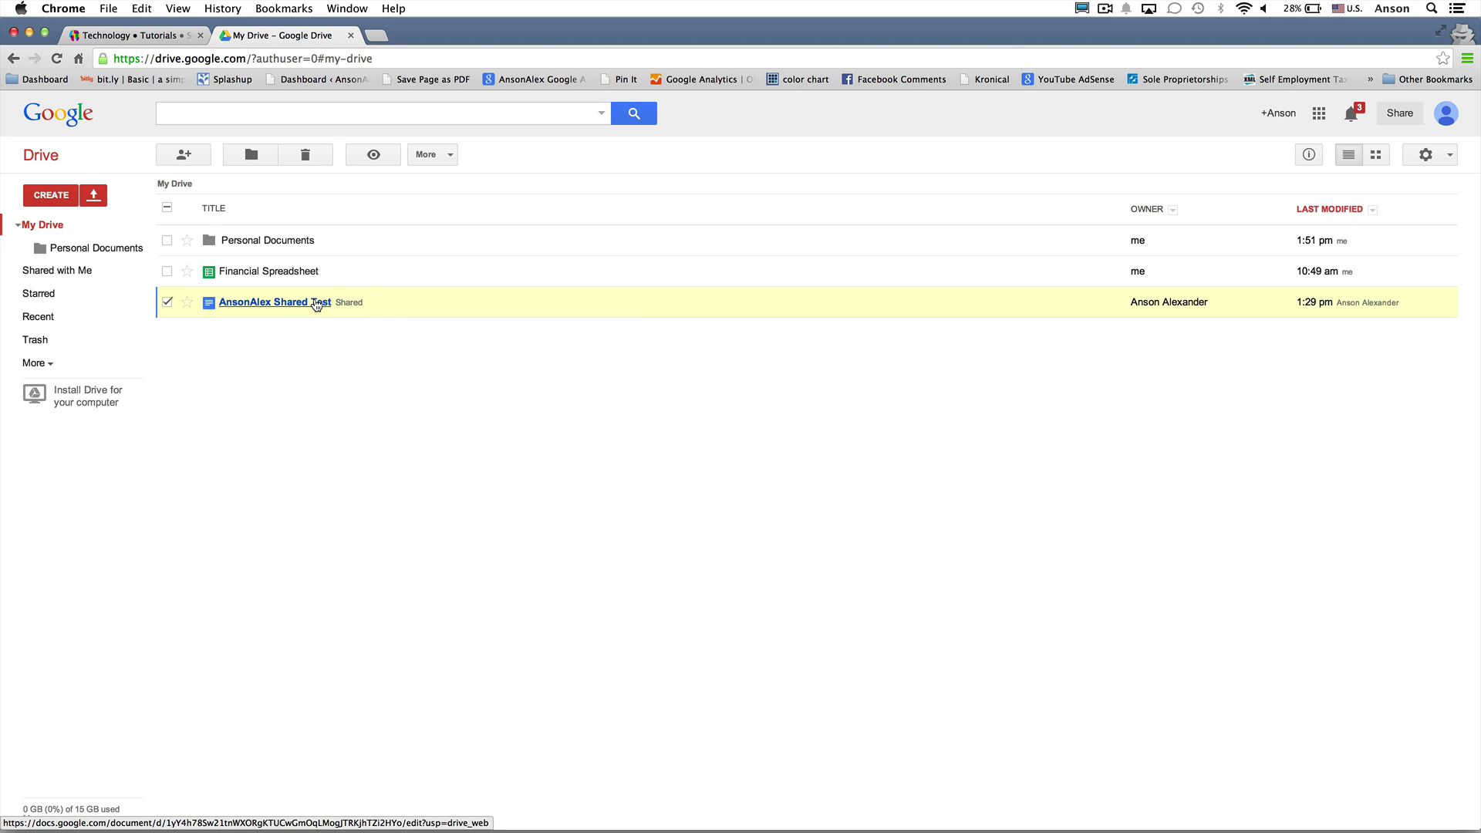
pyautogui.click(316, 302)
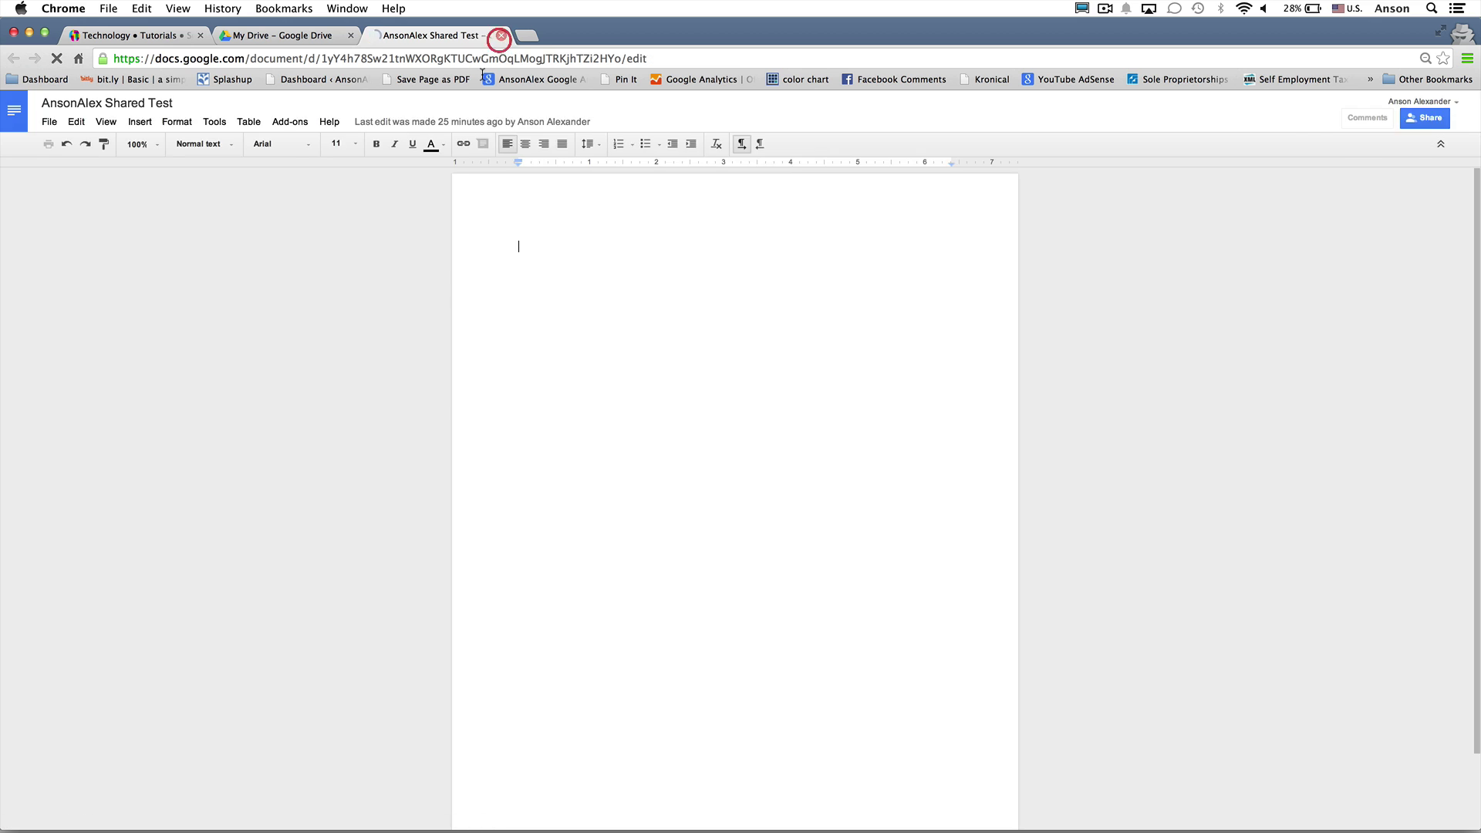
pyautogui.click(499, 37)
# Review AnsonAlex Shared Test's download formats, keeping Word, then cancel without downloading
pyautogui.rightClick(401, 305)
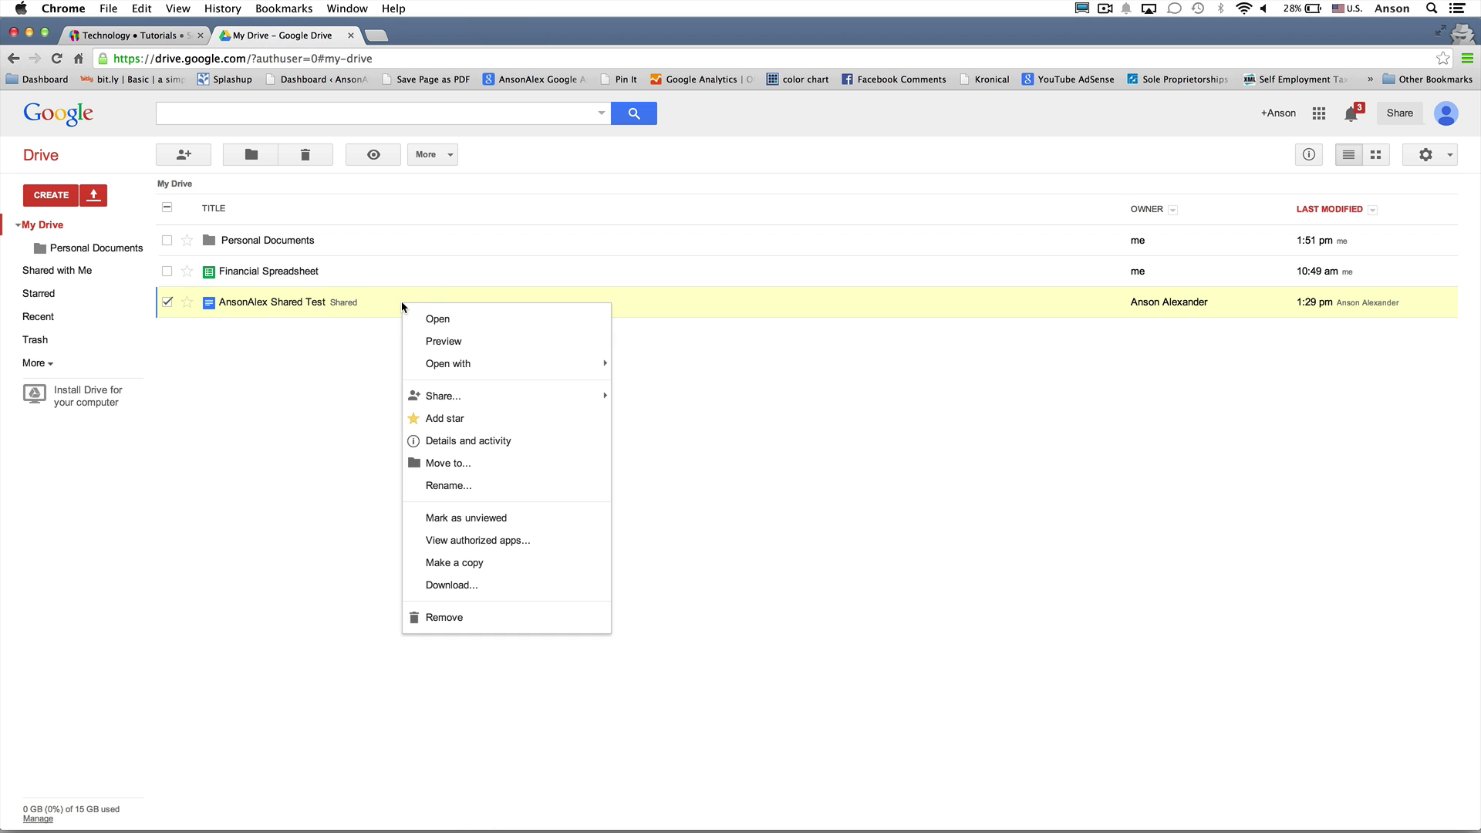
pyautogui.moveTo(515, 397)
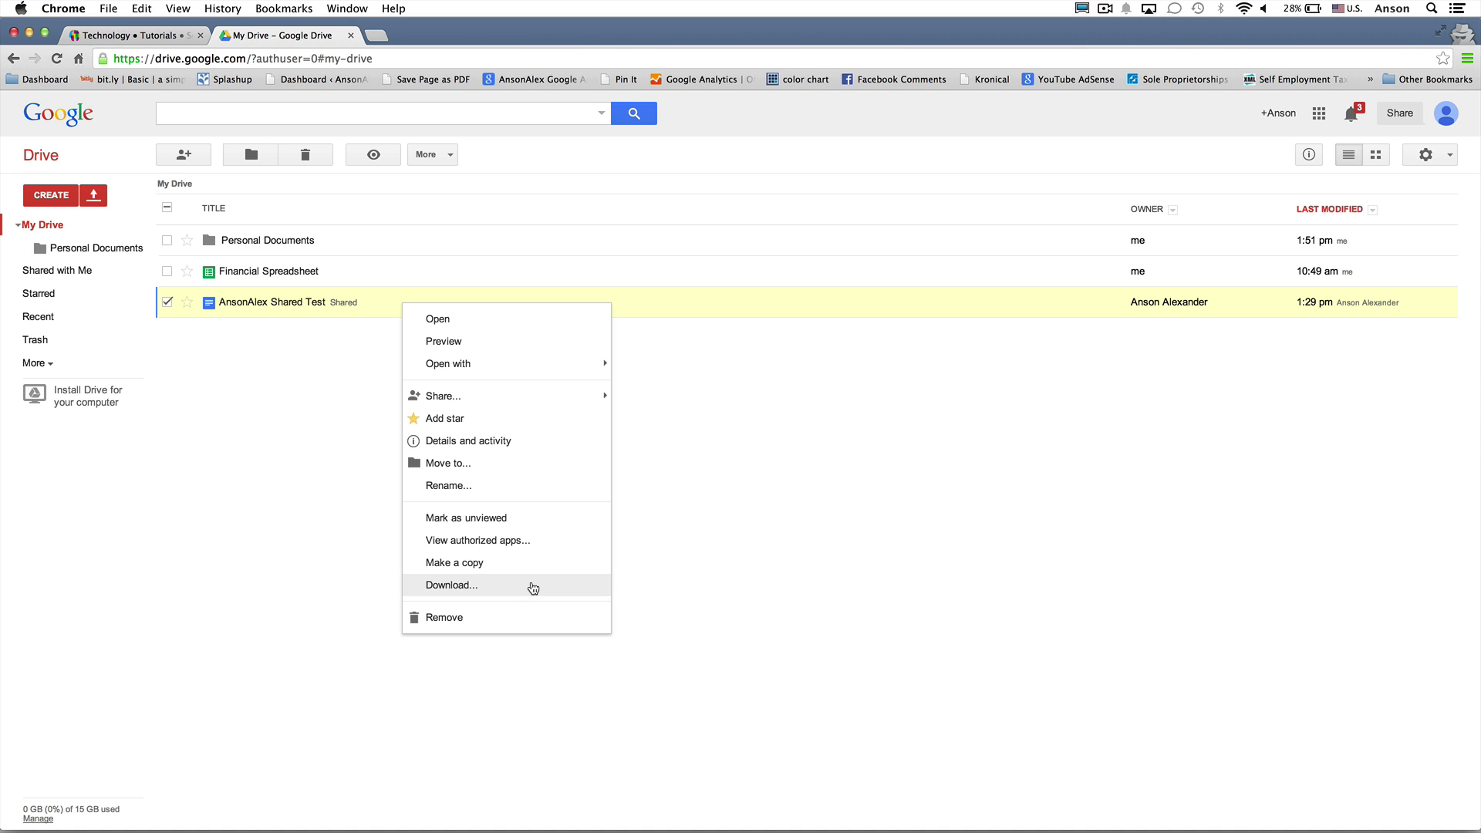
pyautogui.click(533, 586)
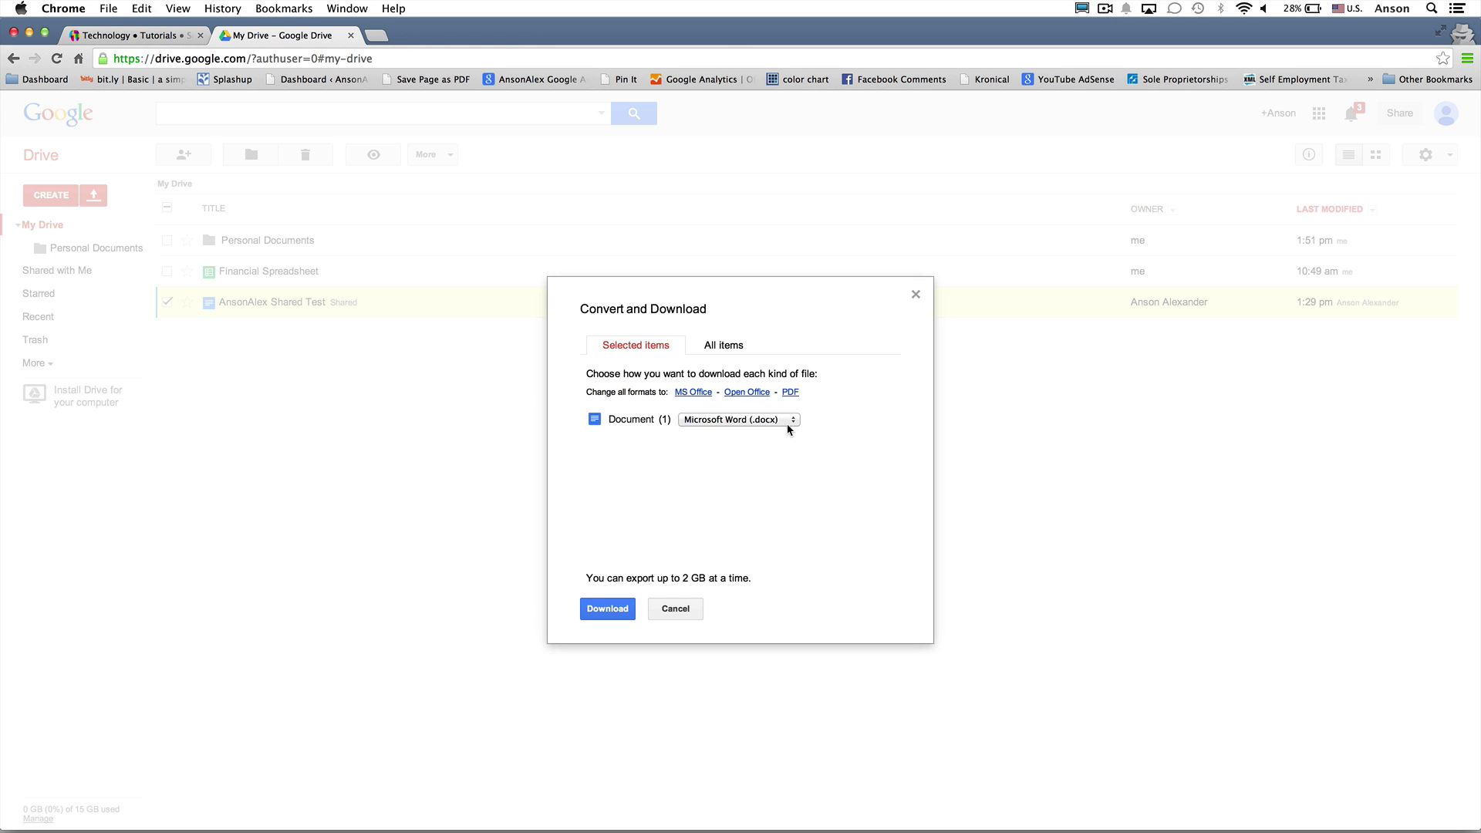
pyautogui.click(787, 424)
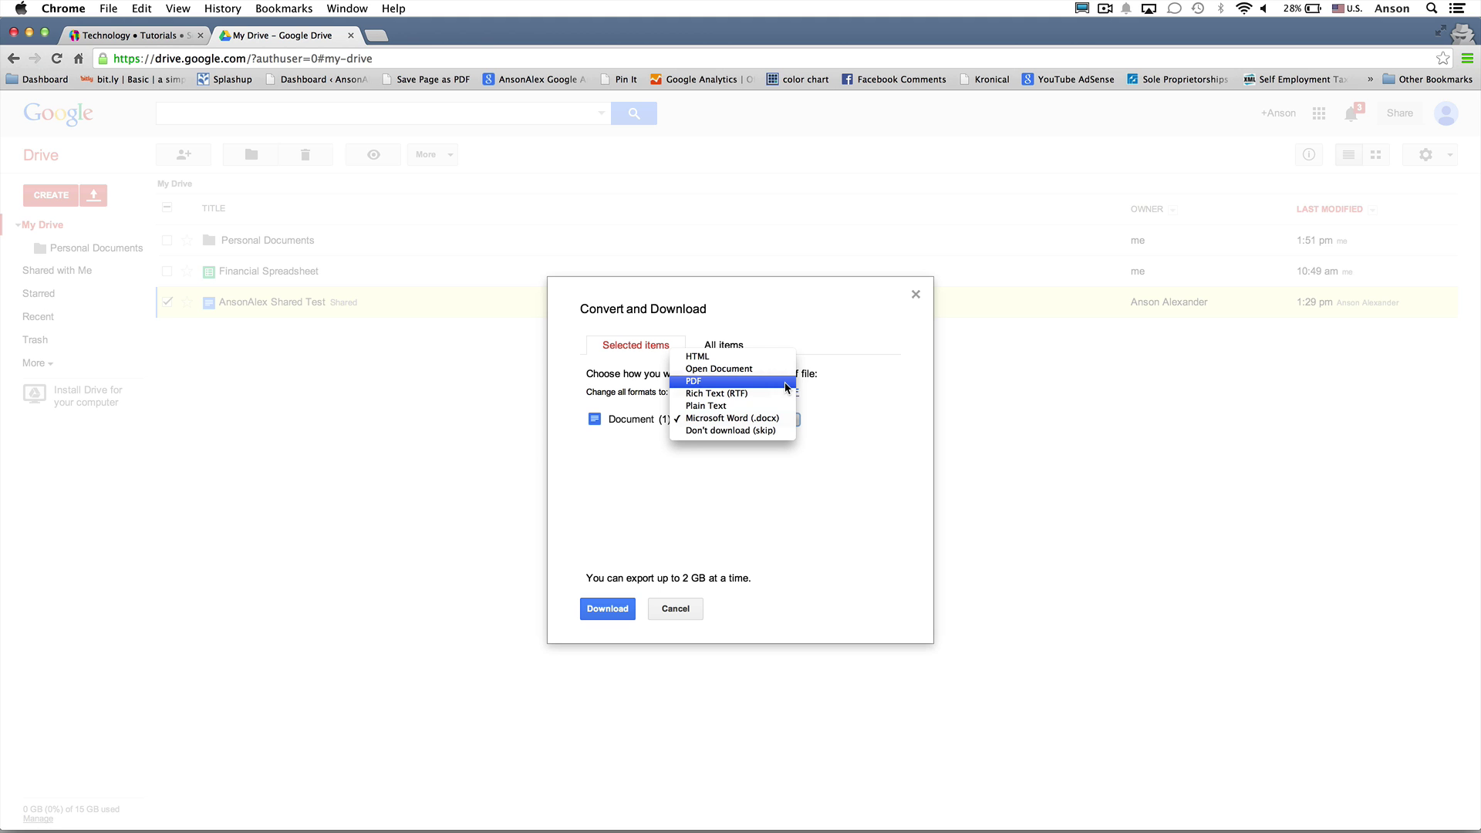
pyautogui.click(676, 610)
pyautogui.click(675, 610)
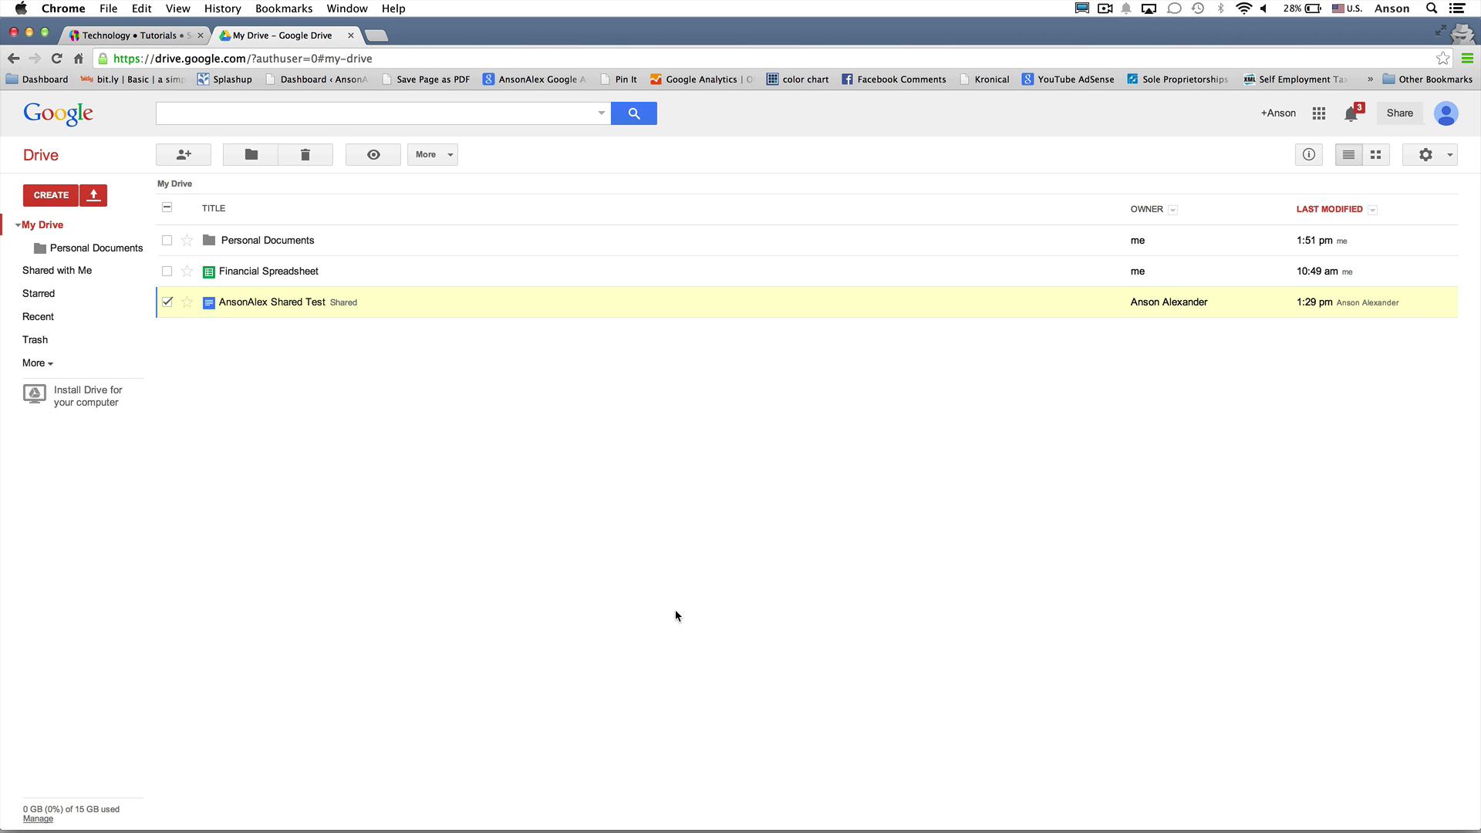
# Invite a person by e-mail to AnsonAlex Shared Test with Can view access and send the notification
pyautogui.rightClick(451, 302)
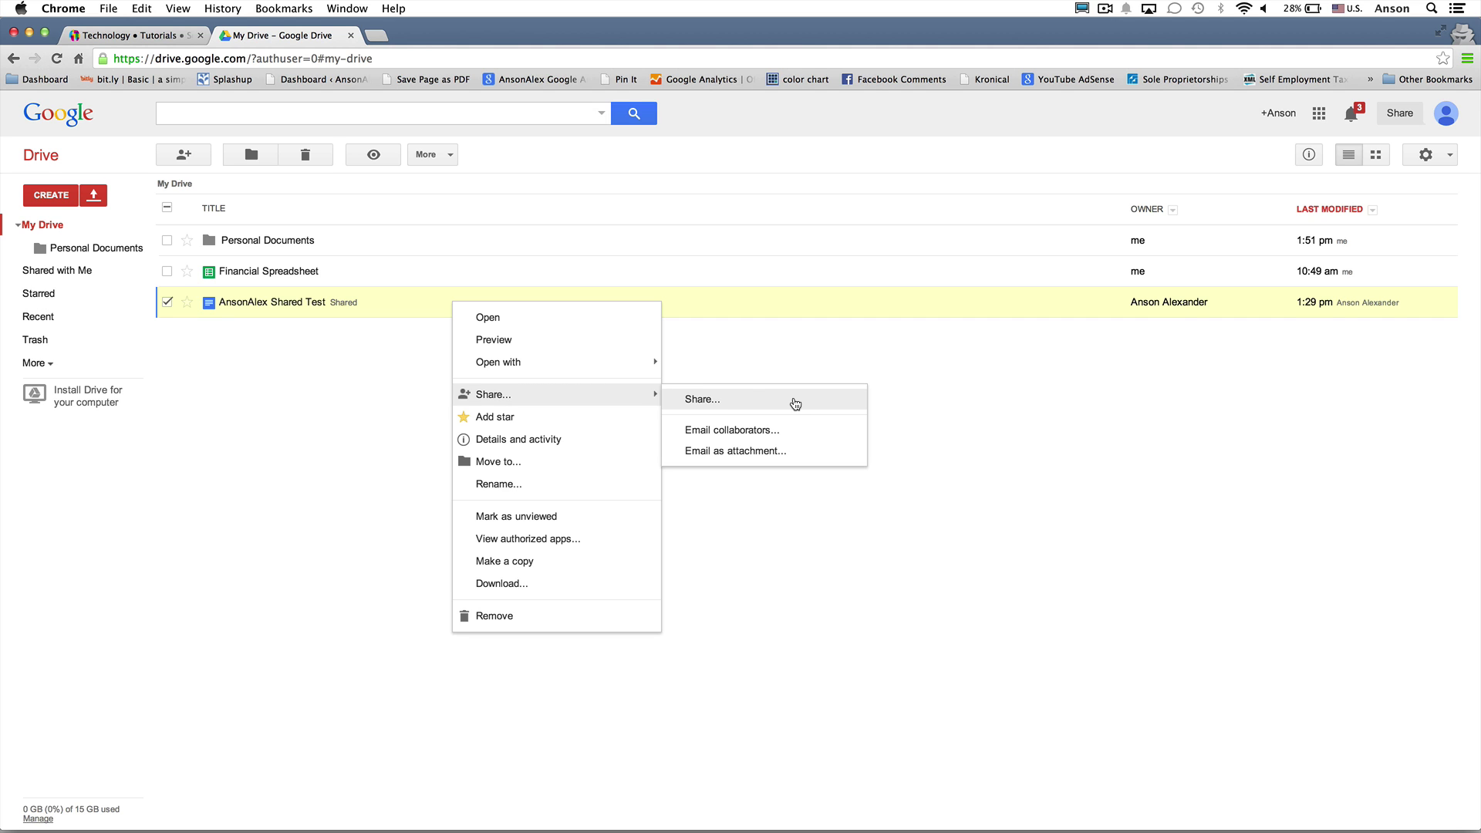
pyautogui.click(794, 400)
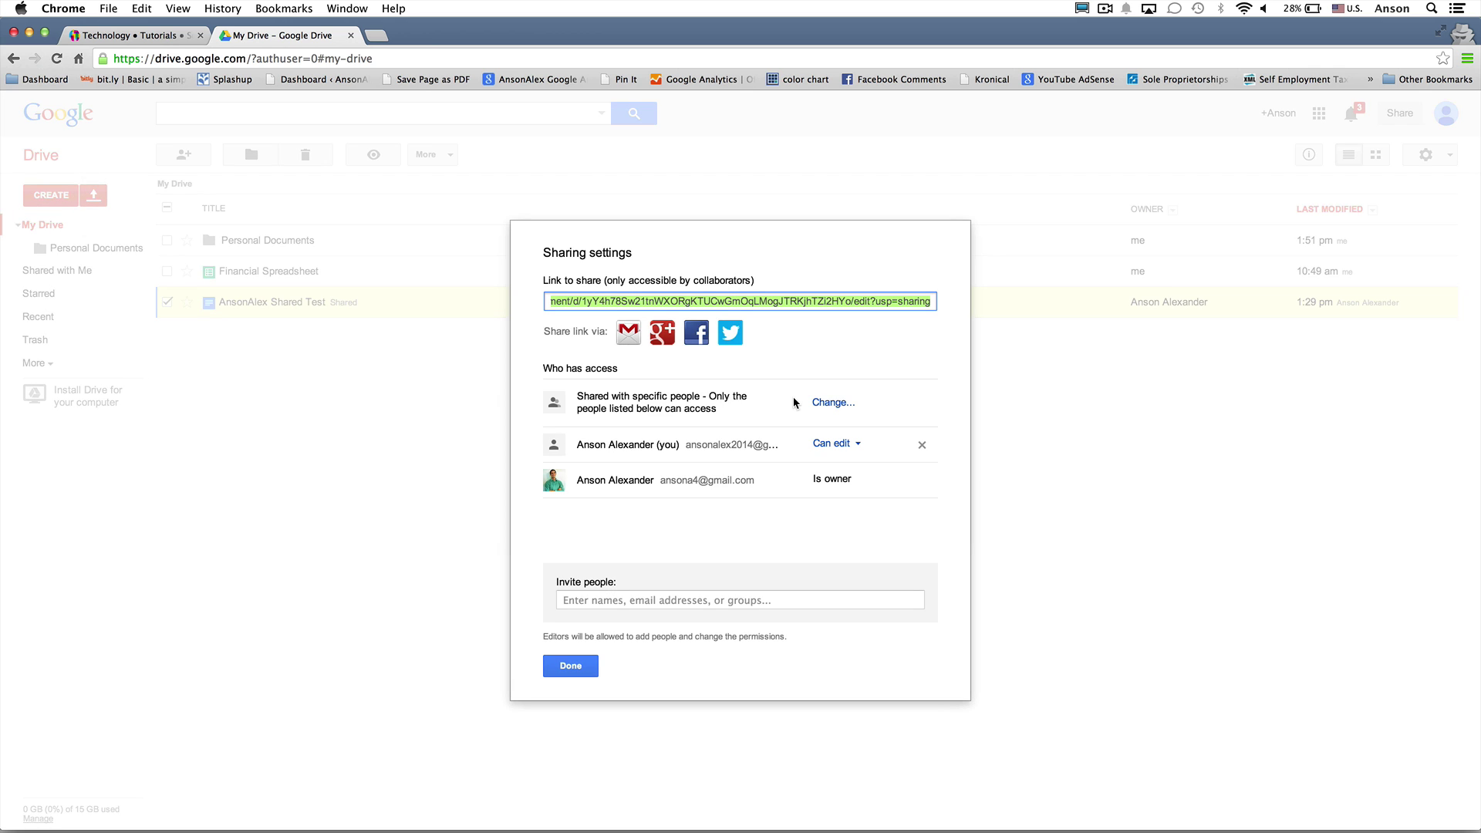
pyautogui.click(715, 599)
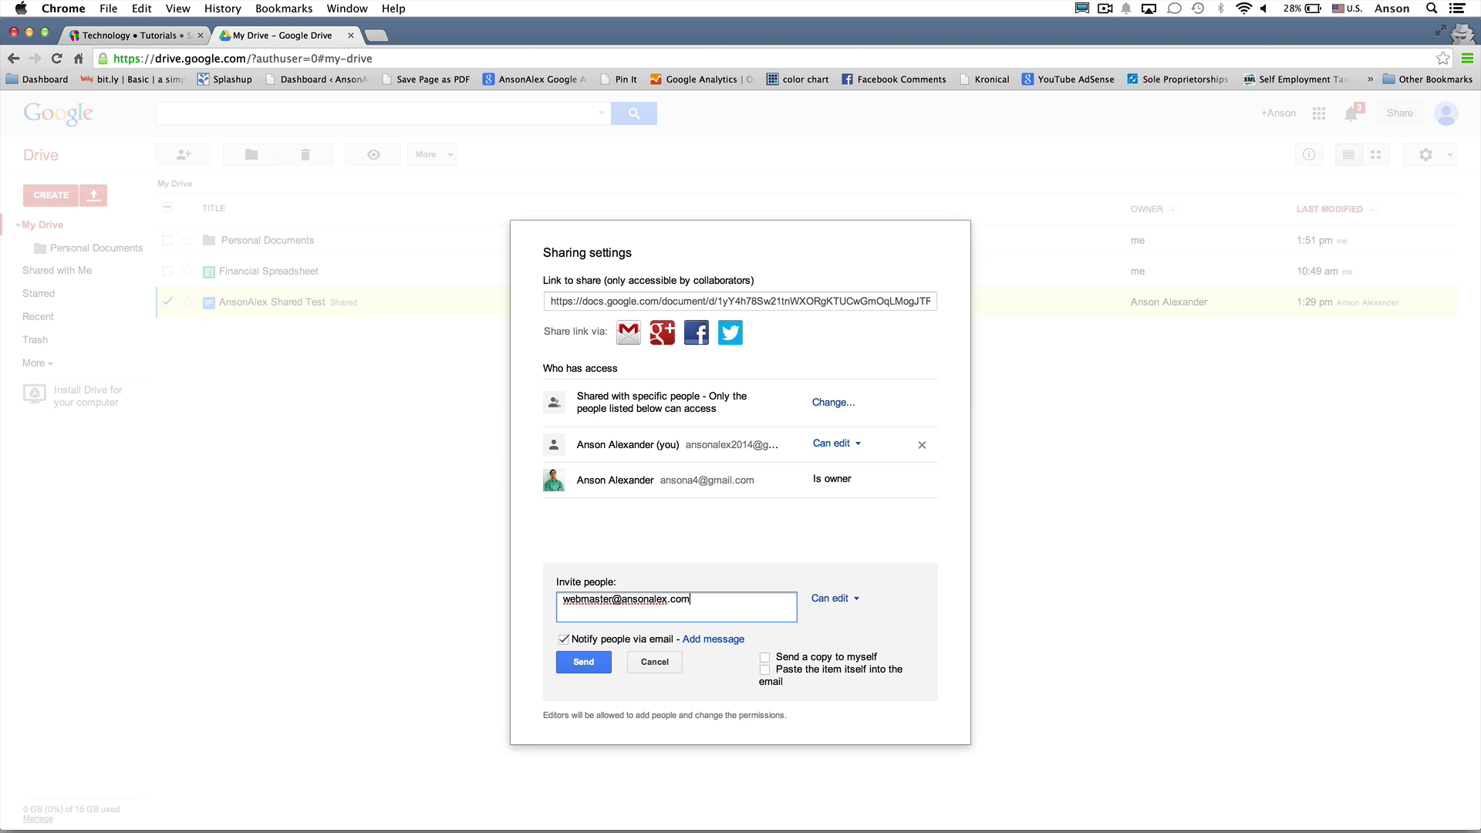
pyautogui.click(833, 598)
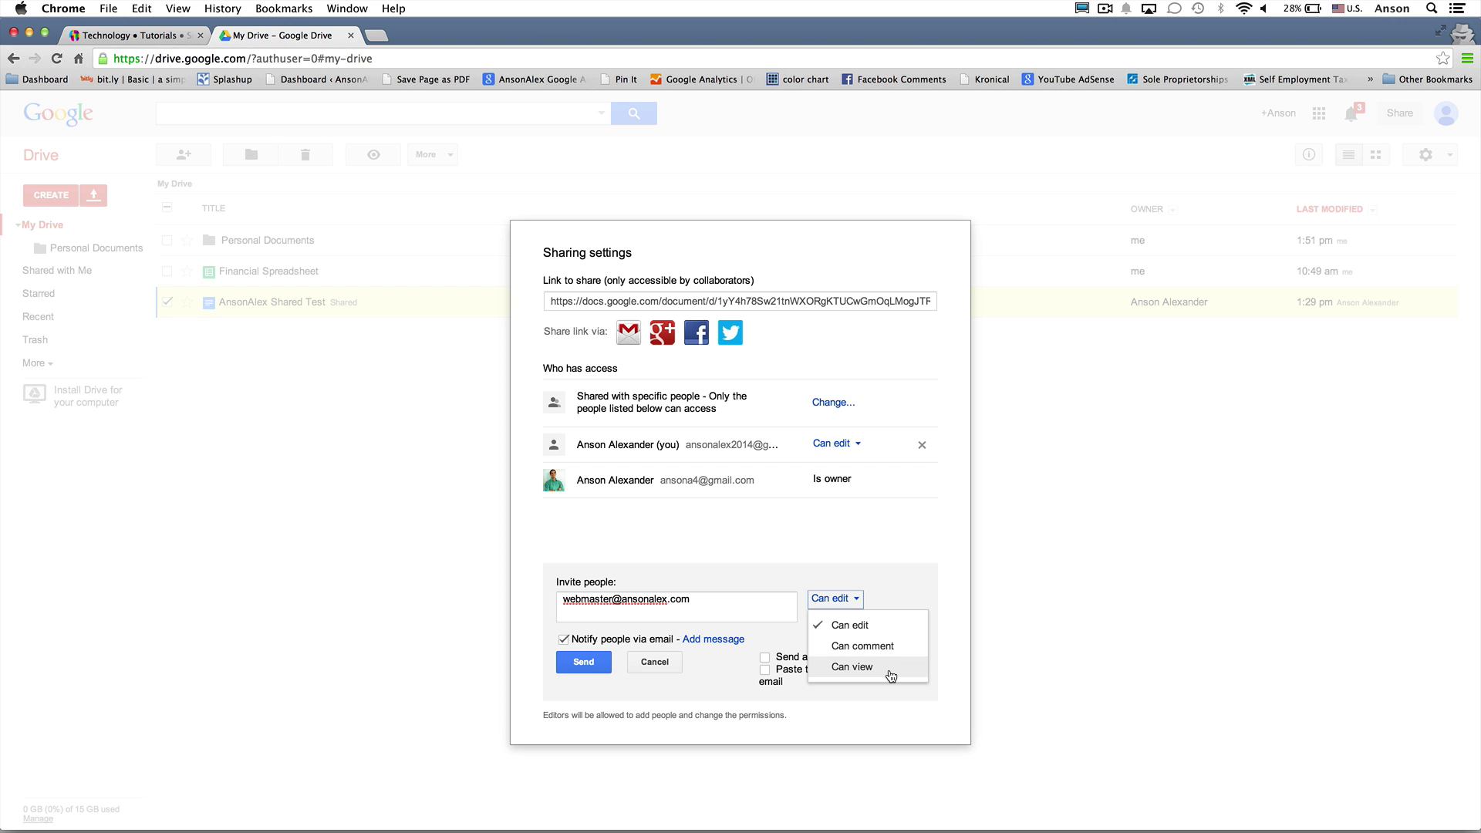
pyautogui.click(891, 676)
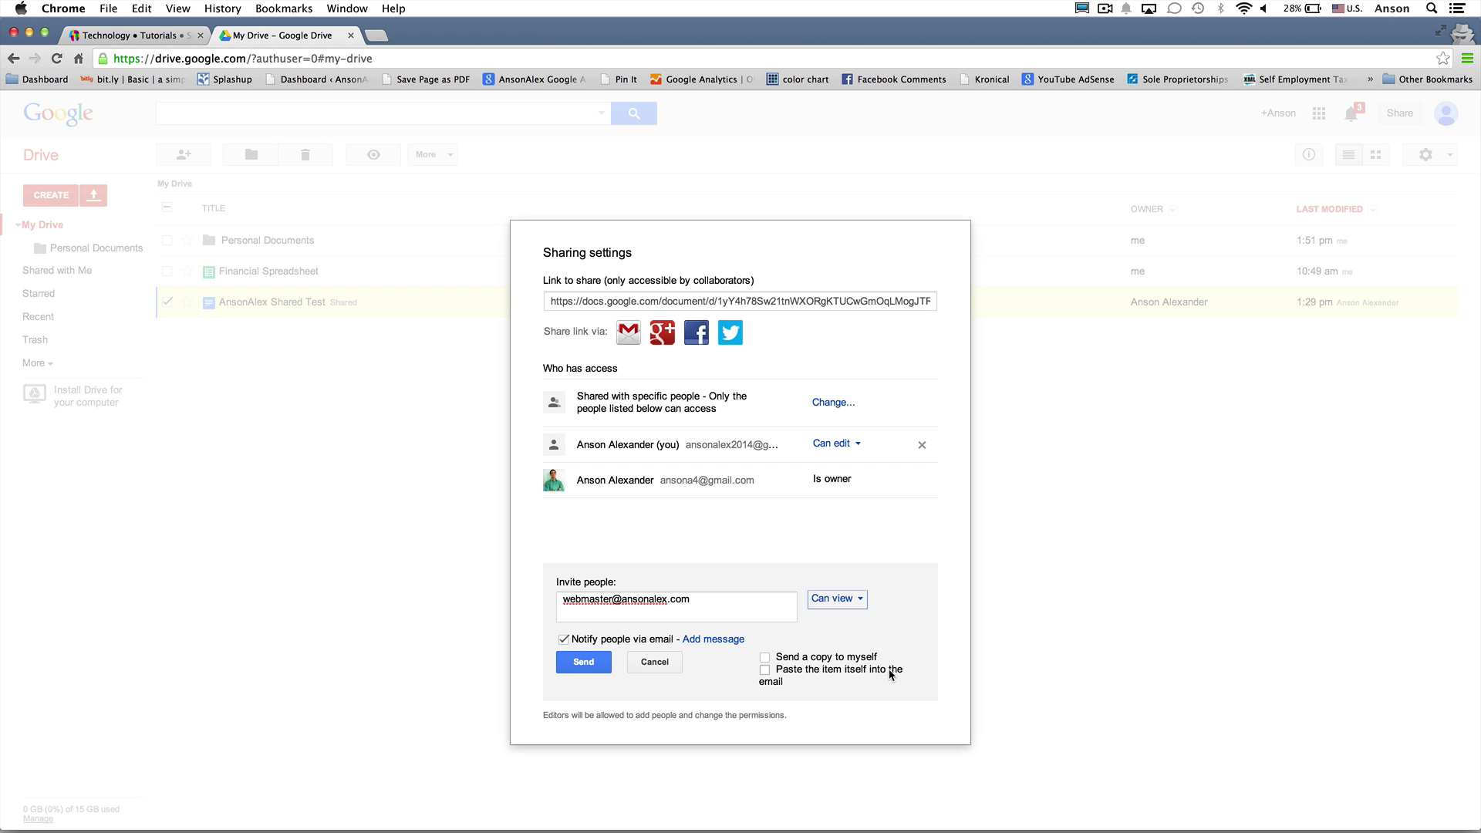
pyautogui.click(732, 640)
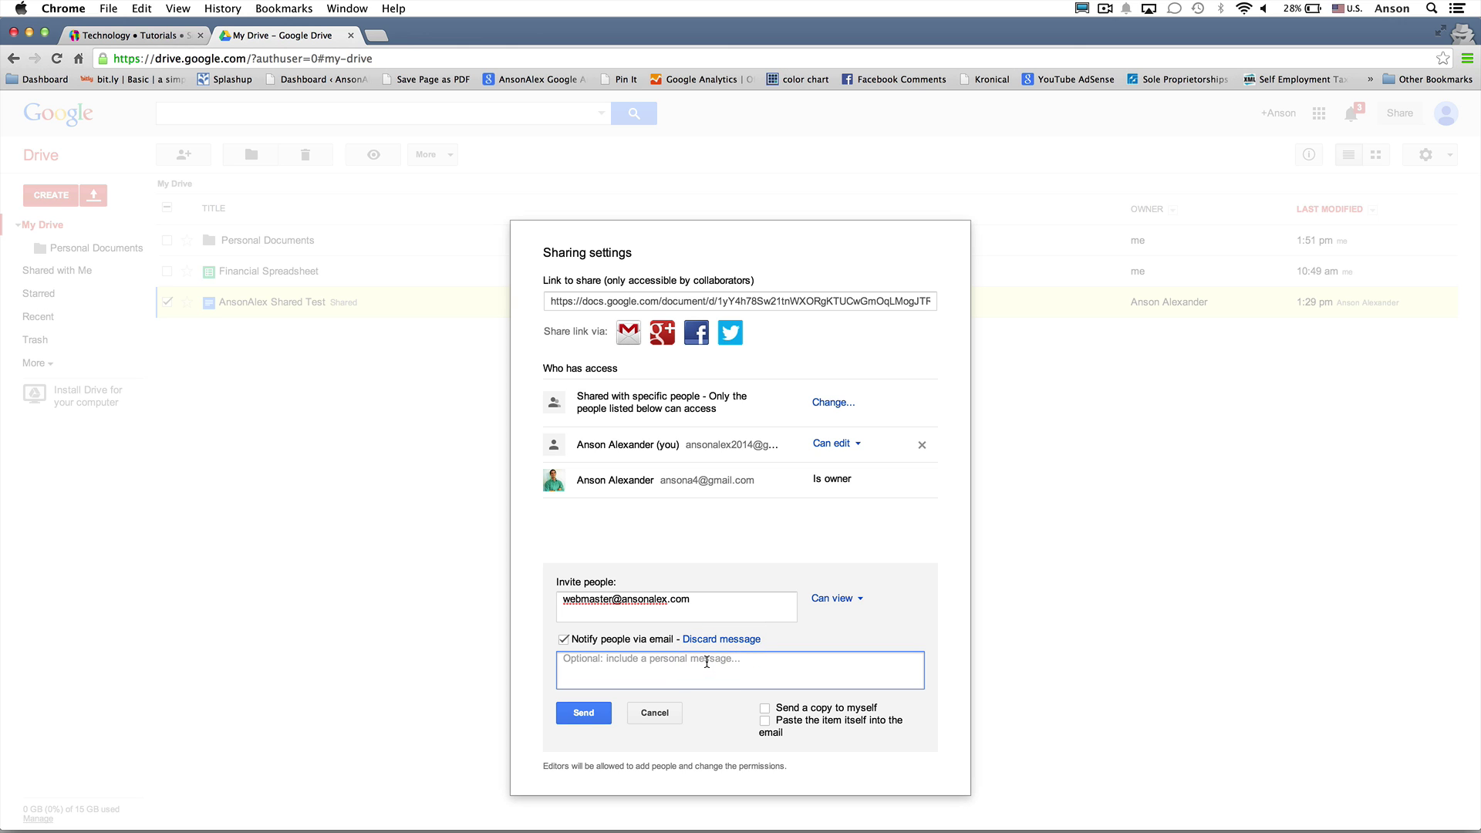
pyautogui.click(593, 714)
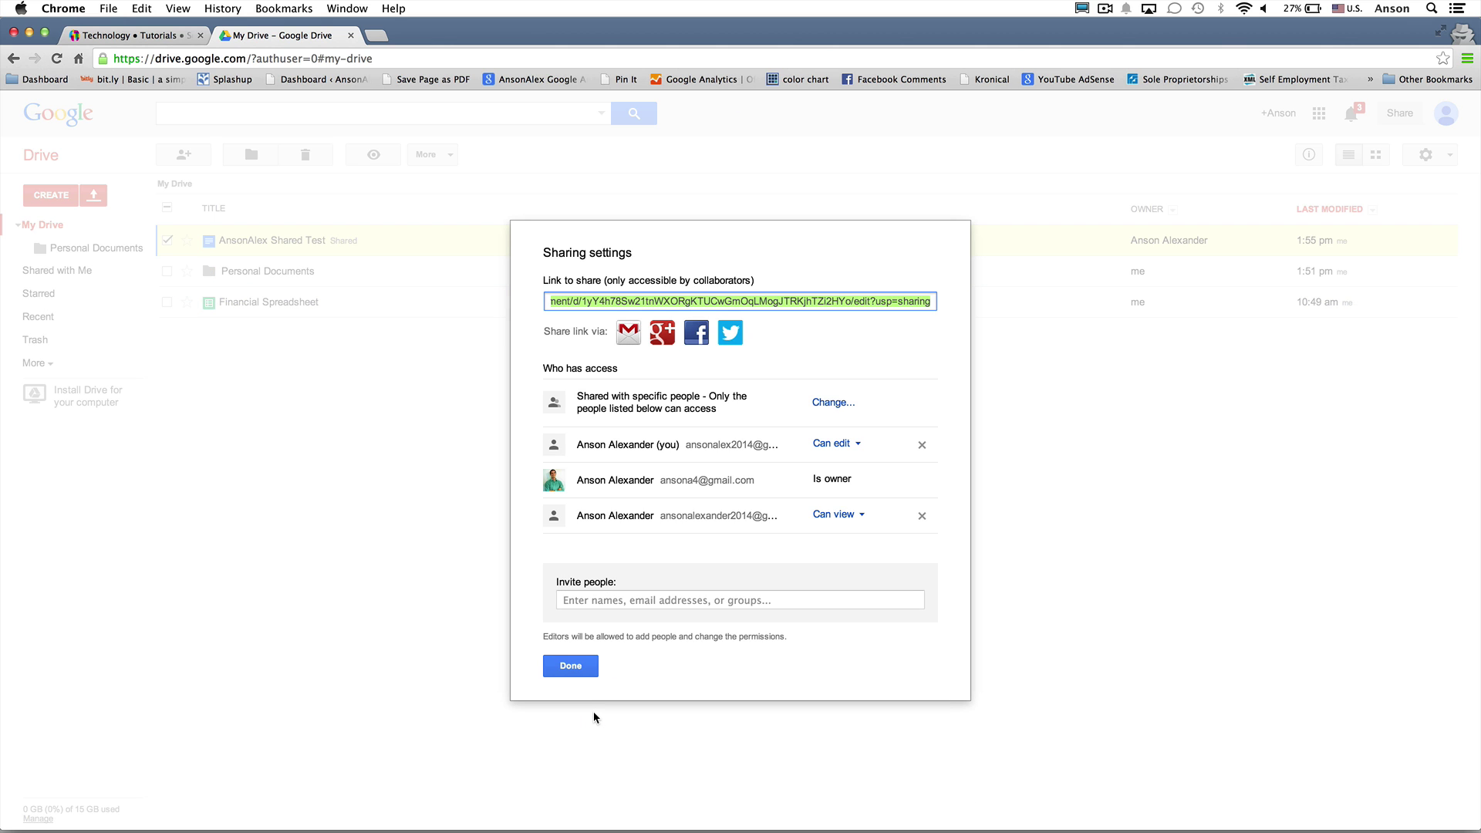
pyautogui.click(570, 666)
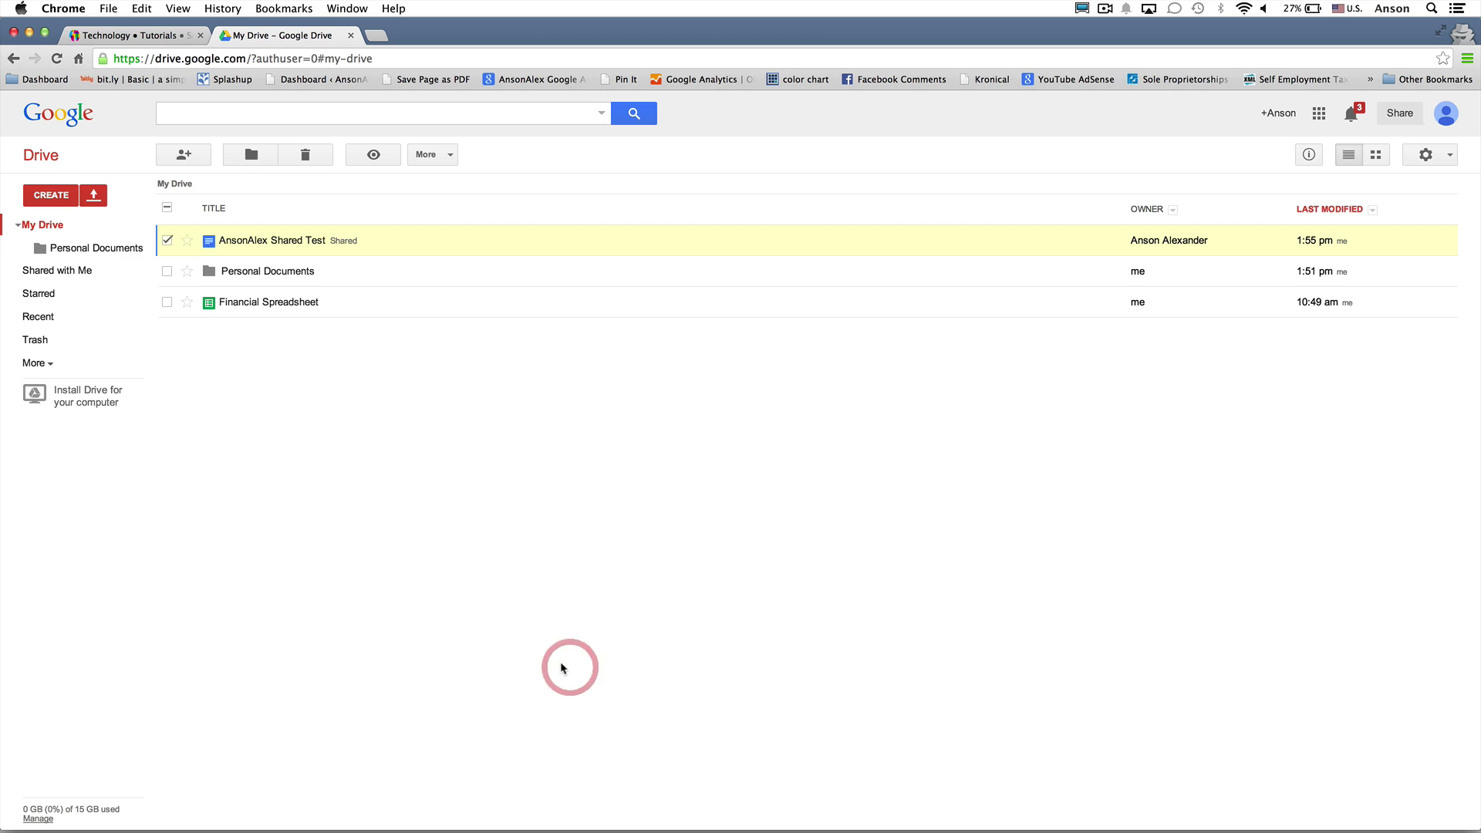
# Return to My Drive and start emailing Financial Spreadsheet as an attachment
pyautogui.click(91, 273)
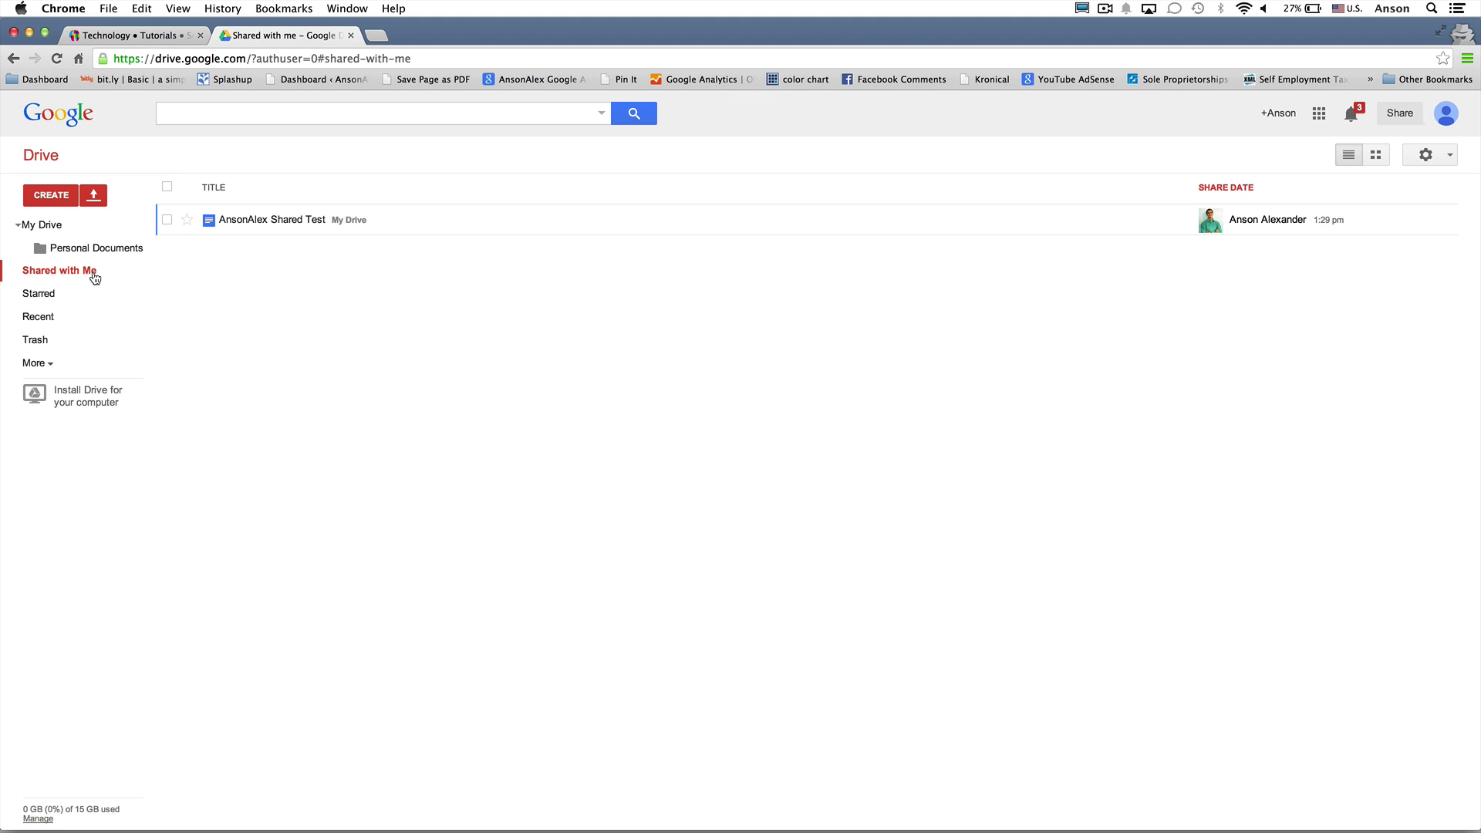
pyautogui.click(55, 228)
pyautogui.rightClick(347, 306)
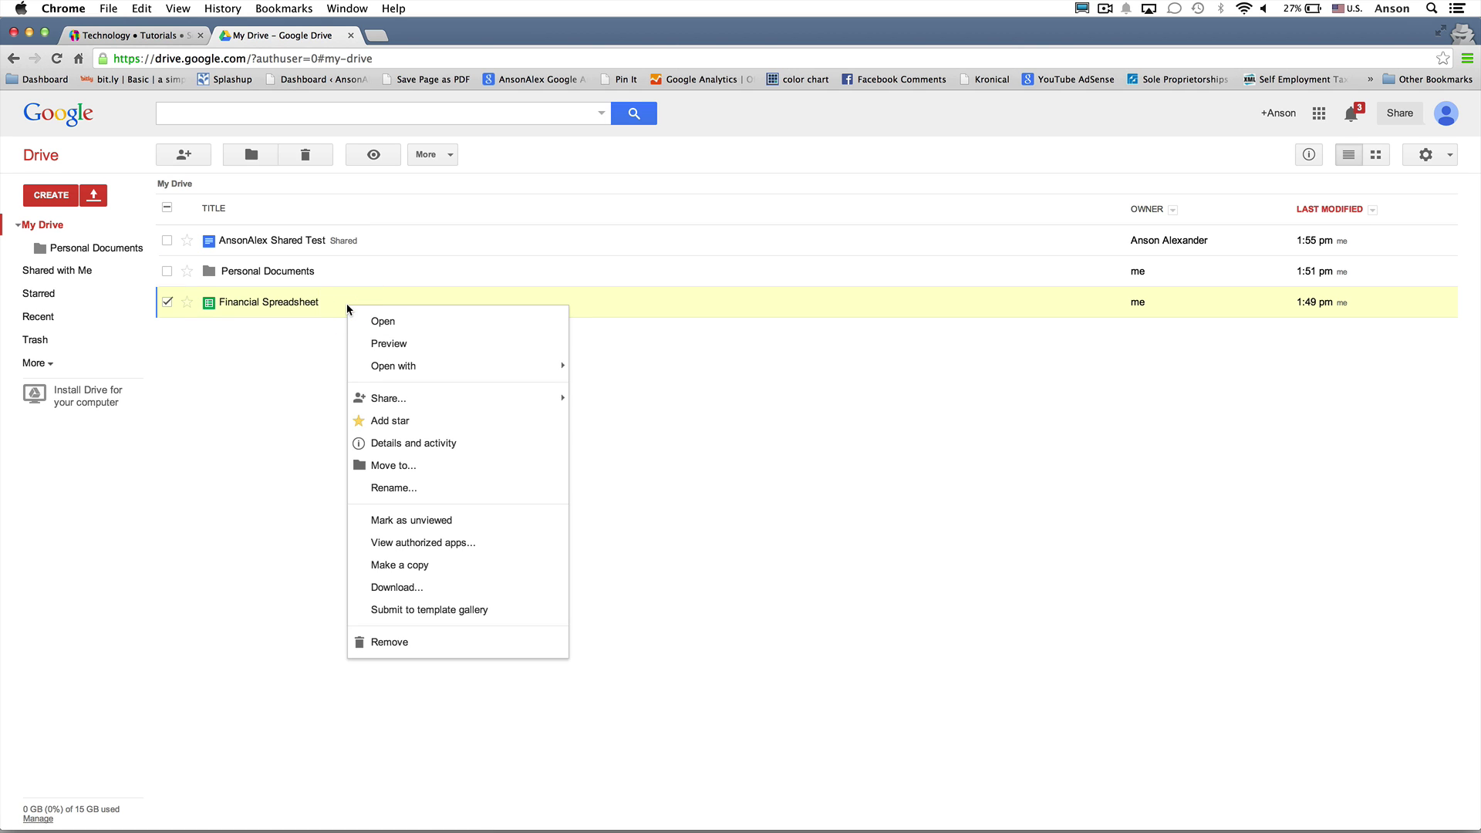
pyautogui.moveTo(461, 408)
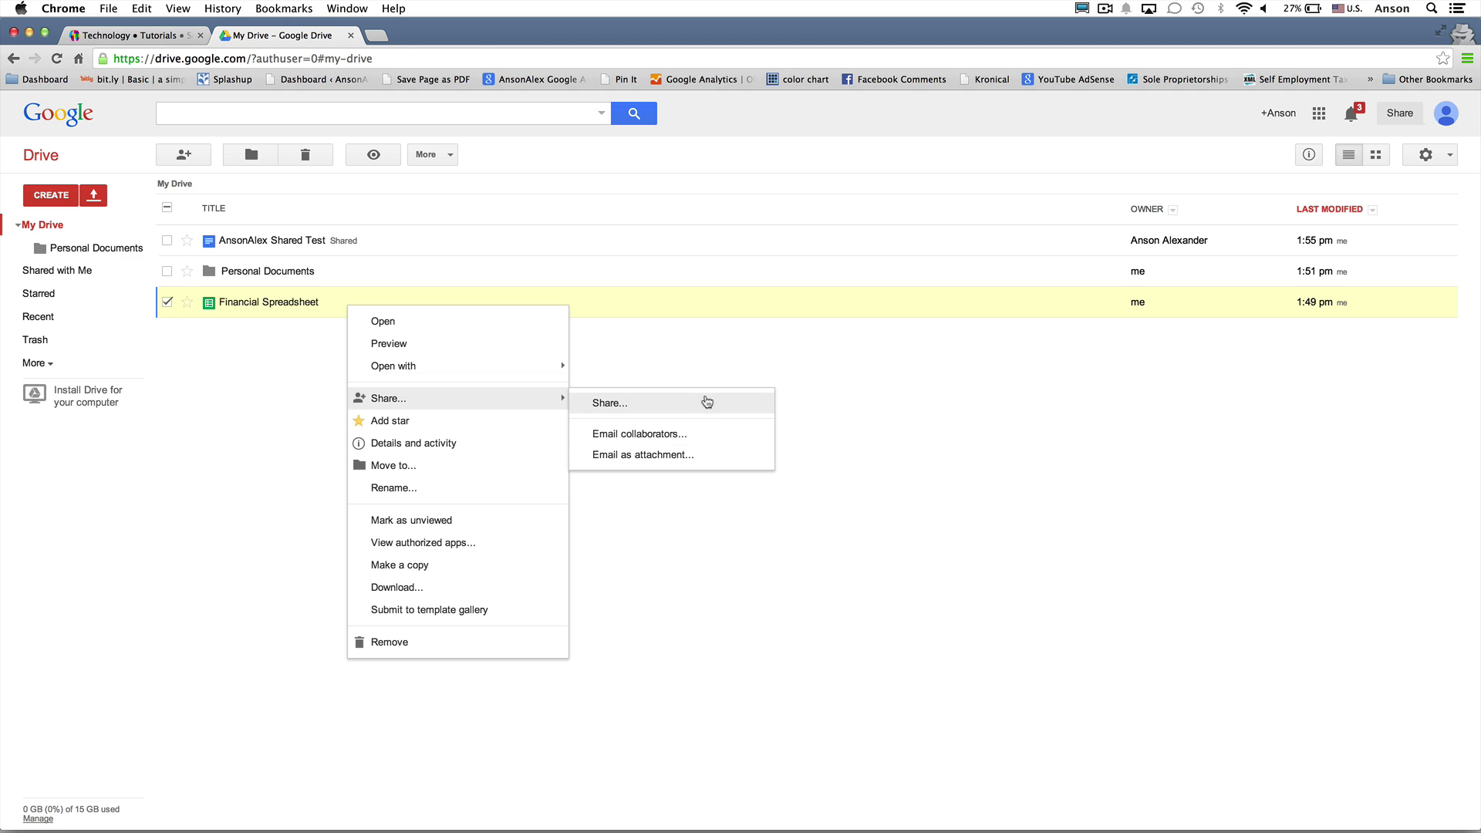
pyautogui.click(698, 457)
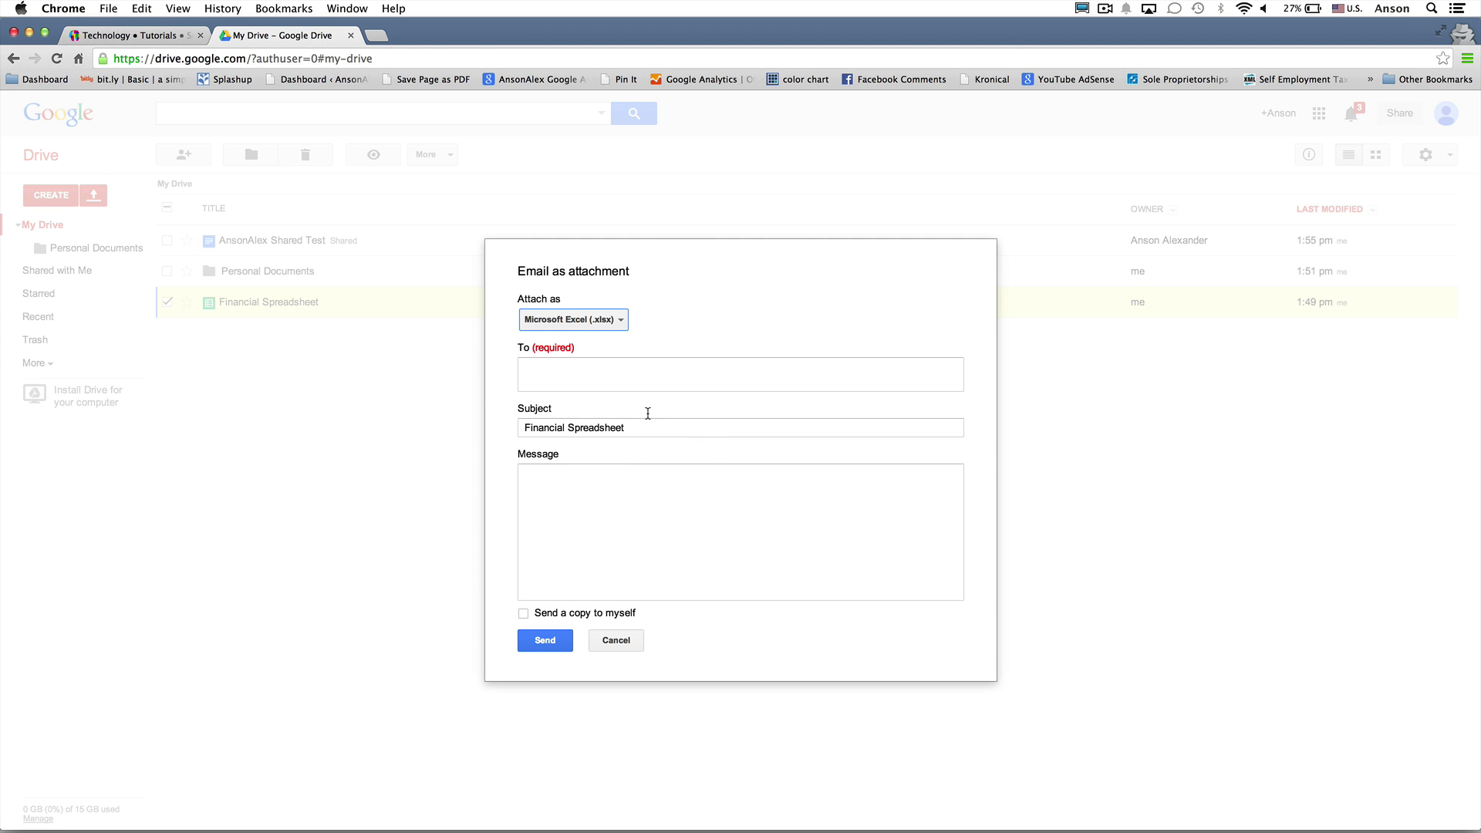
# Enter the recipient's e-mail address and review the Excel, OpenOffice and PDF attachment formats
pyautogui.click(611, 370)
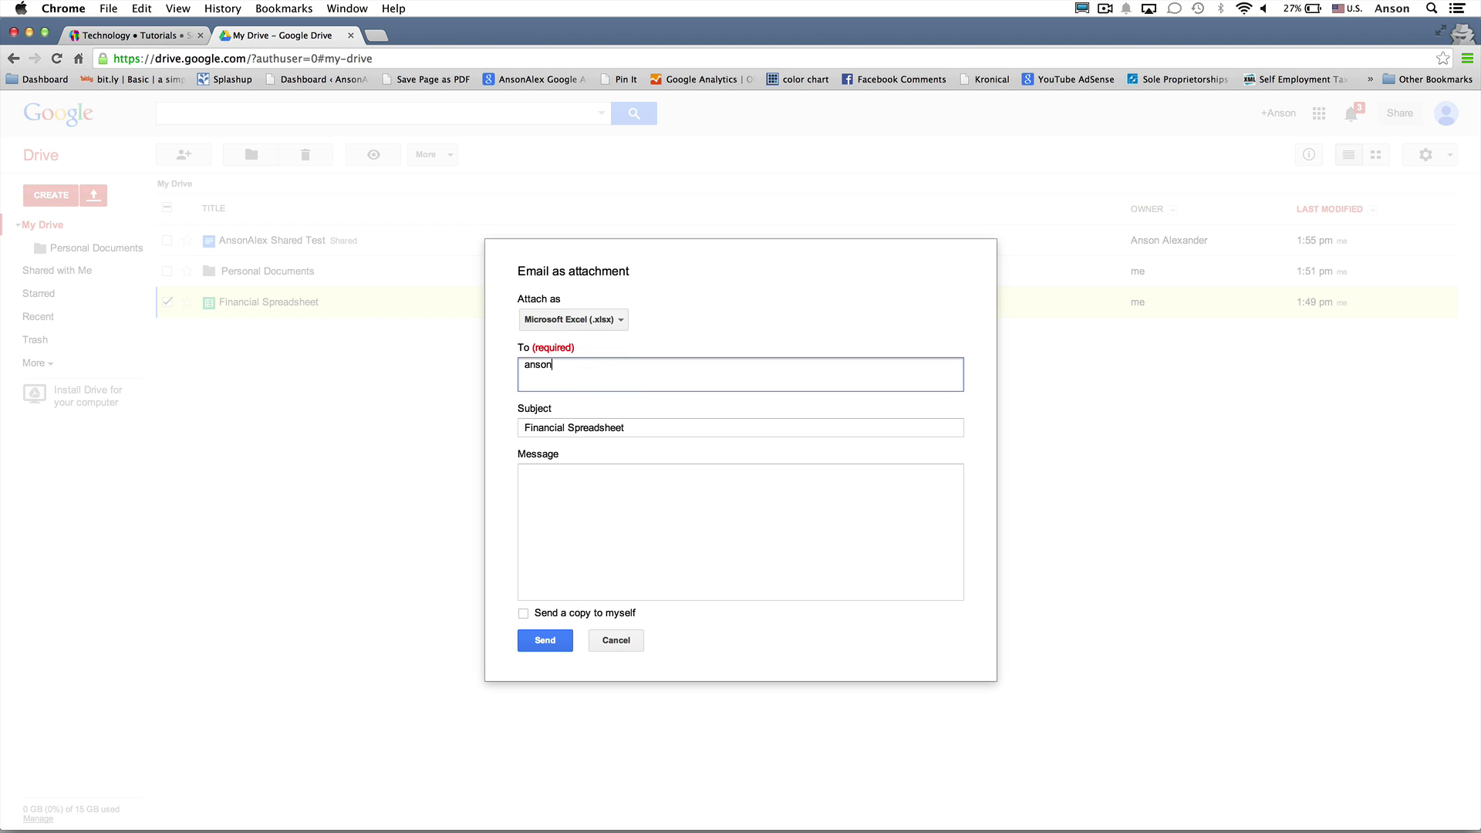
pyautogui.click(630, 469)
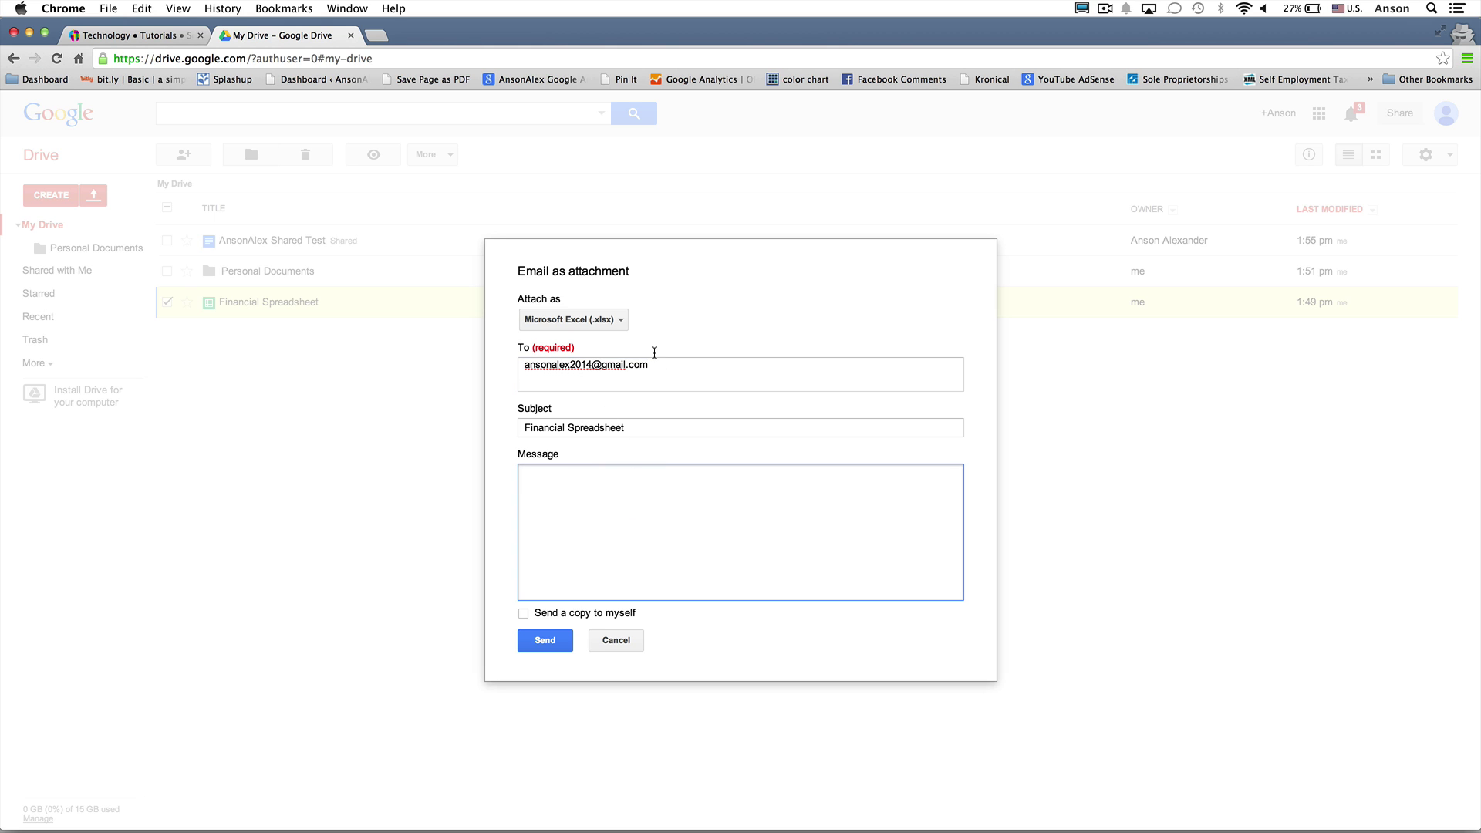
pyautogui.click(617, 321)
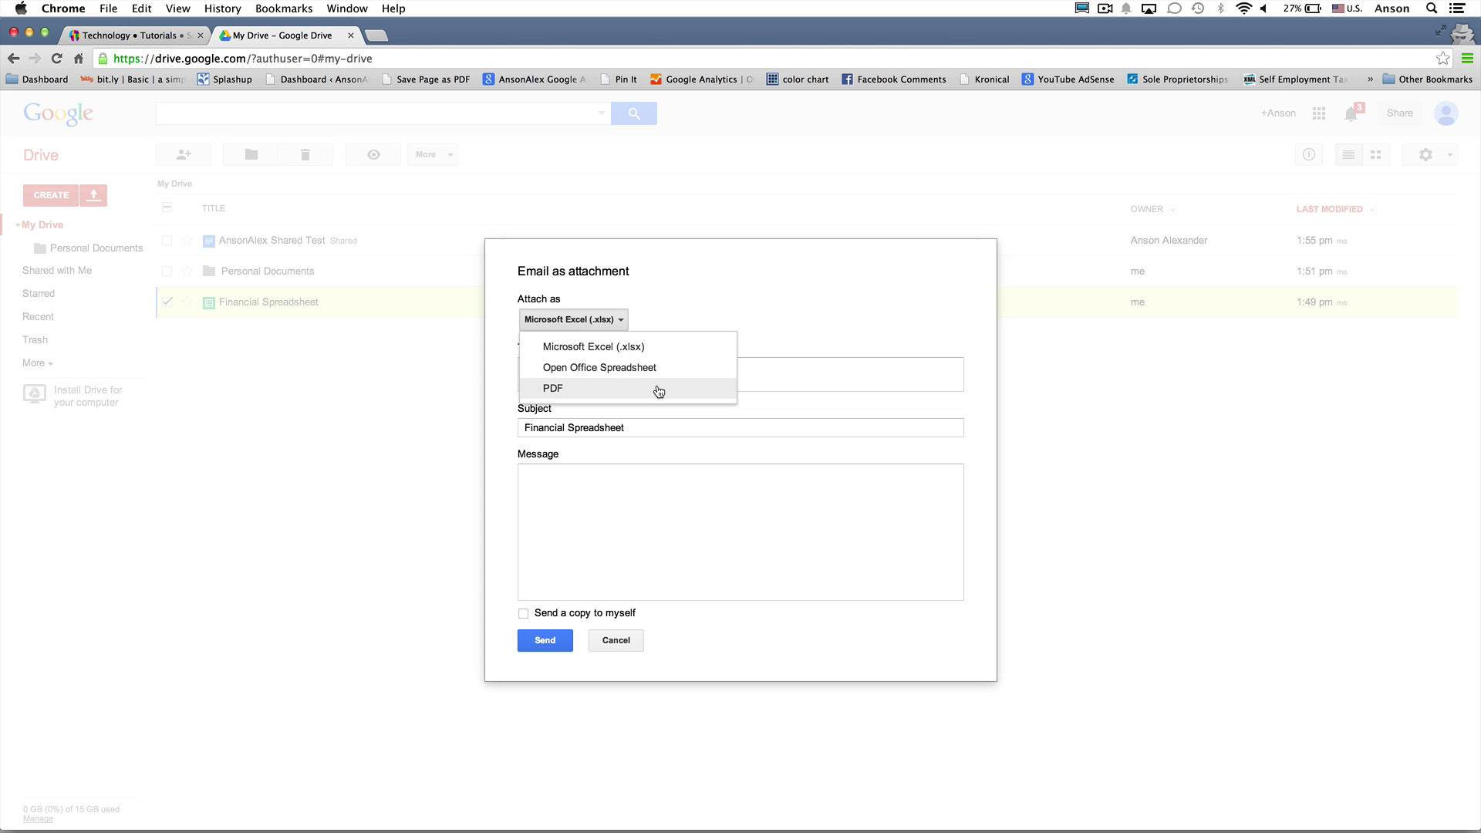
pyautogui.click(617, 642)
# Start emailing AnsonAlex Shared Test as an attachment in Microsoft Word (.docx) format
pyautogui.click(617, 641)
pyautogui.rightClick(419, 247)
pyautogui.moveTo(465, 304)
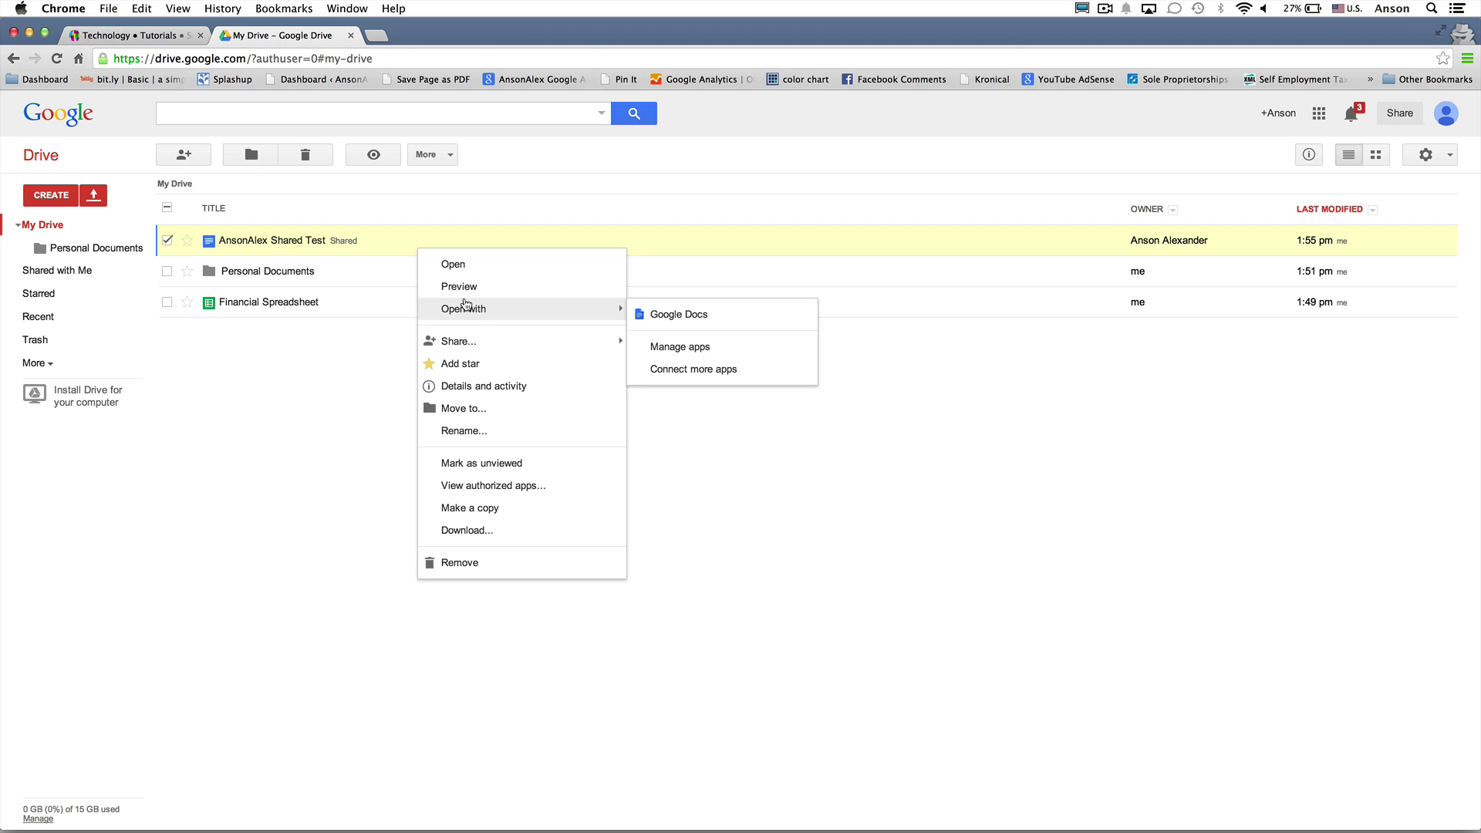
pyautogui.moveTo(489, 341)
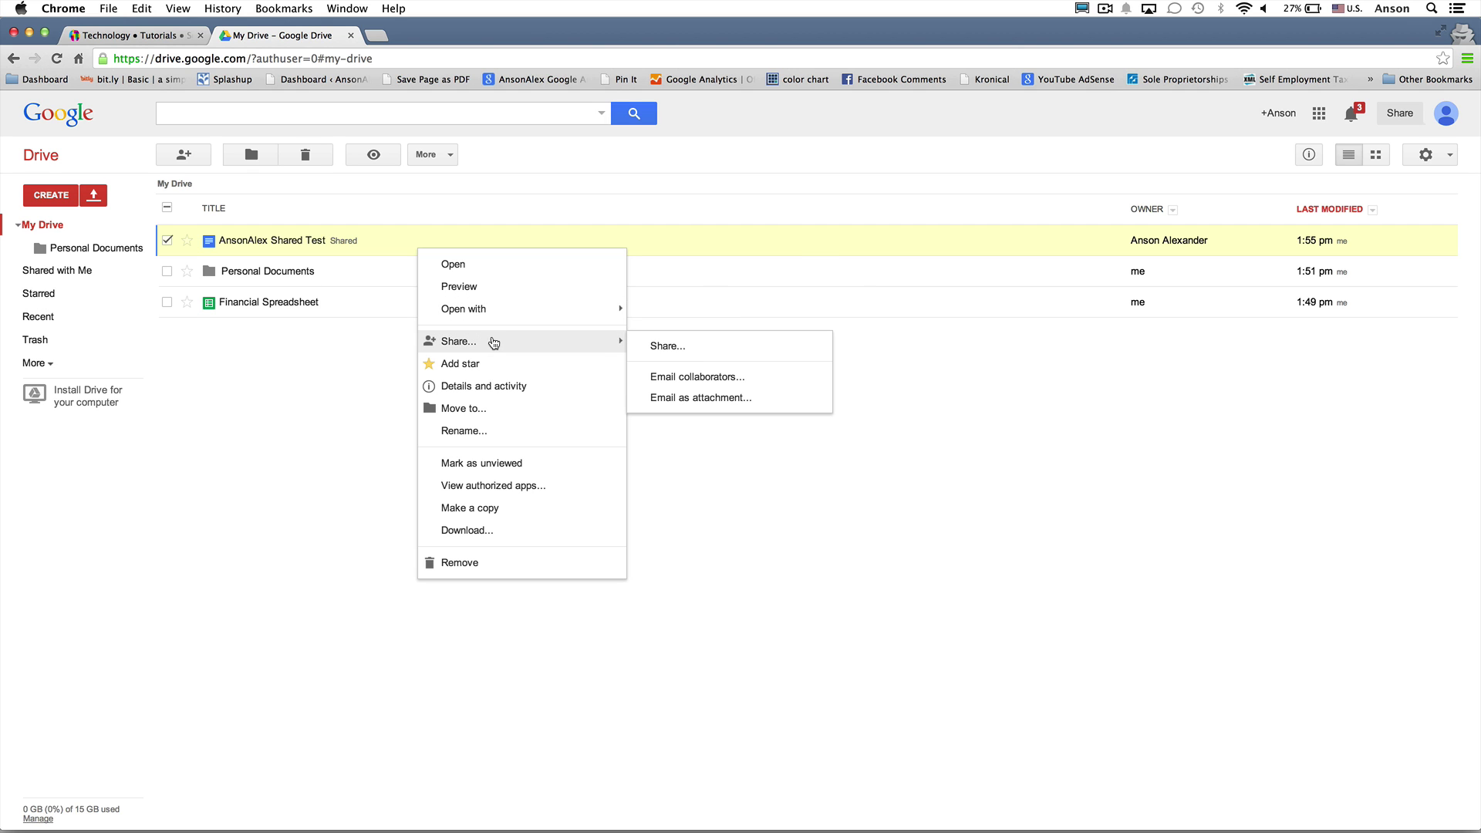
pyautogui.click(702, 397)
pyautogui.click(556, 319)
pyautogui.click(557, 318)
pyautogui.click(557, 319)
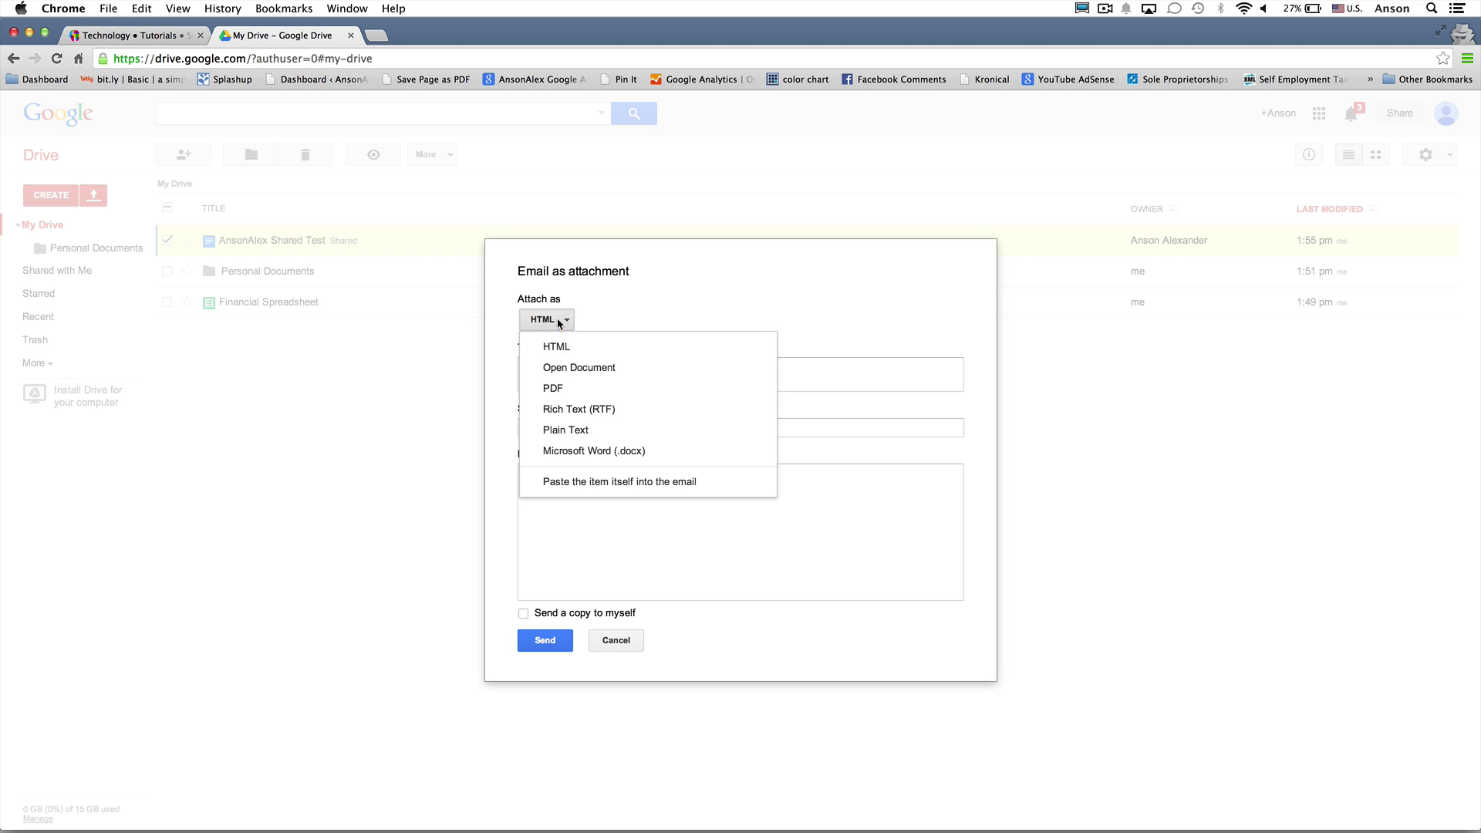
pyautogui.click(666, 453)
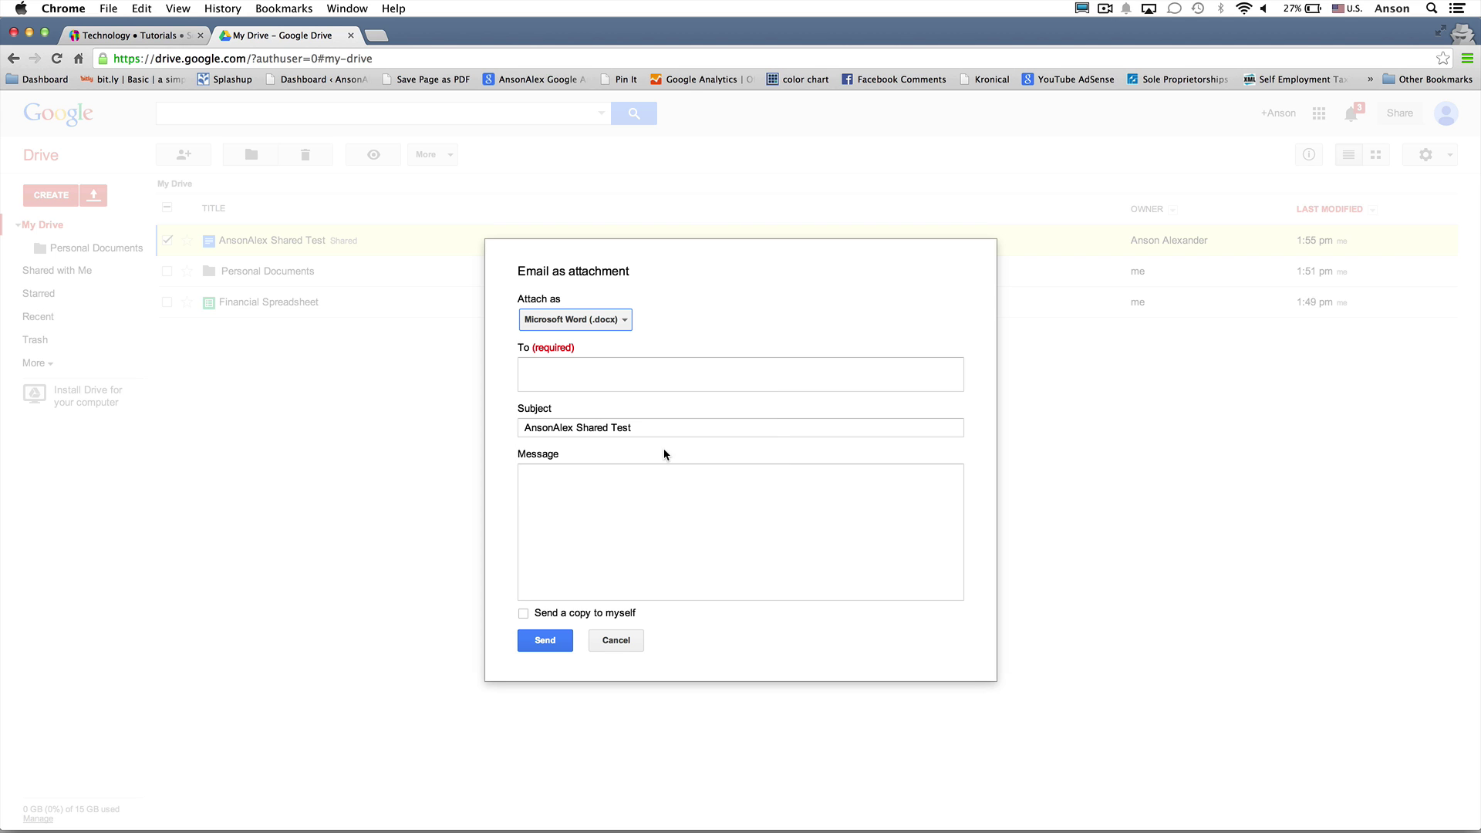
# Address the email to the account's own Gmail address and send it
pyautogui.click(652, 375)
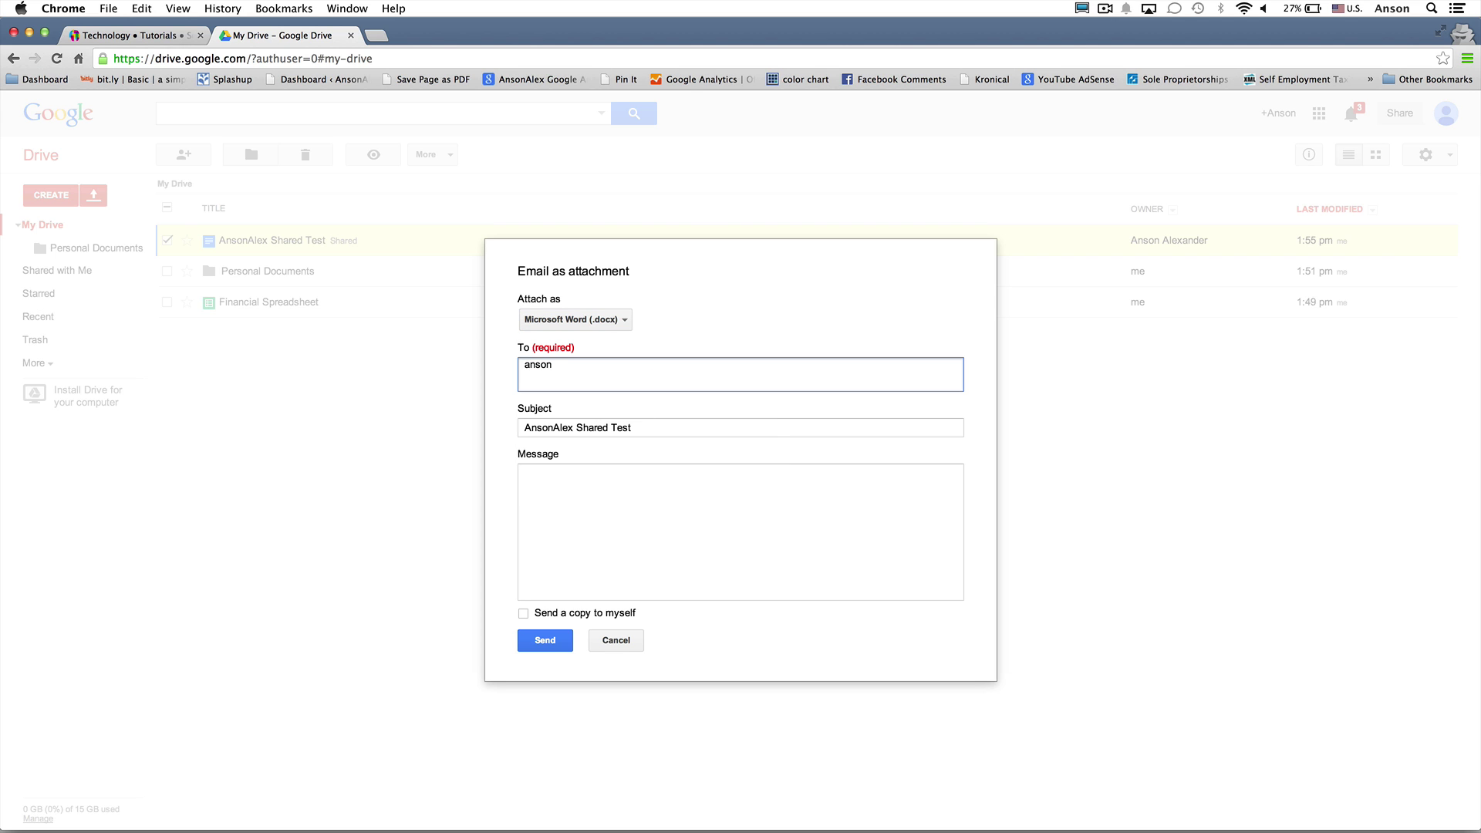
pyautogui.press('Tab')
pyautogui.press('Tab')
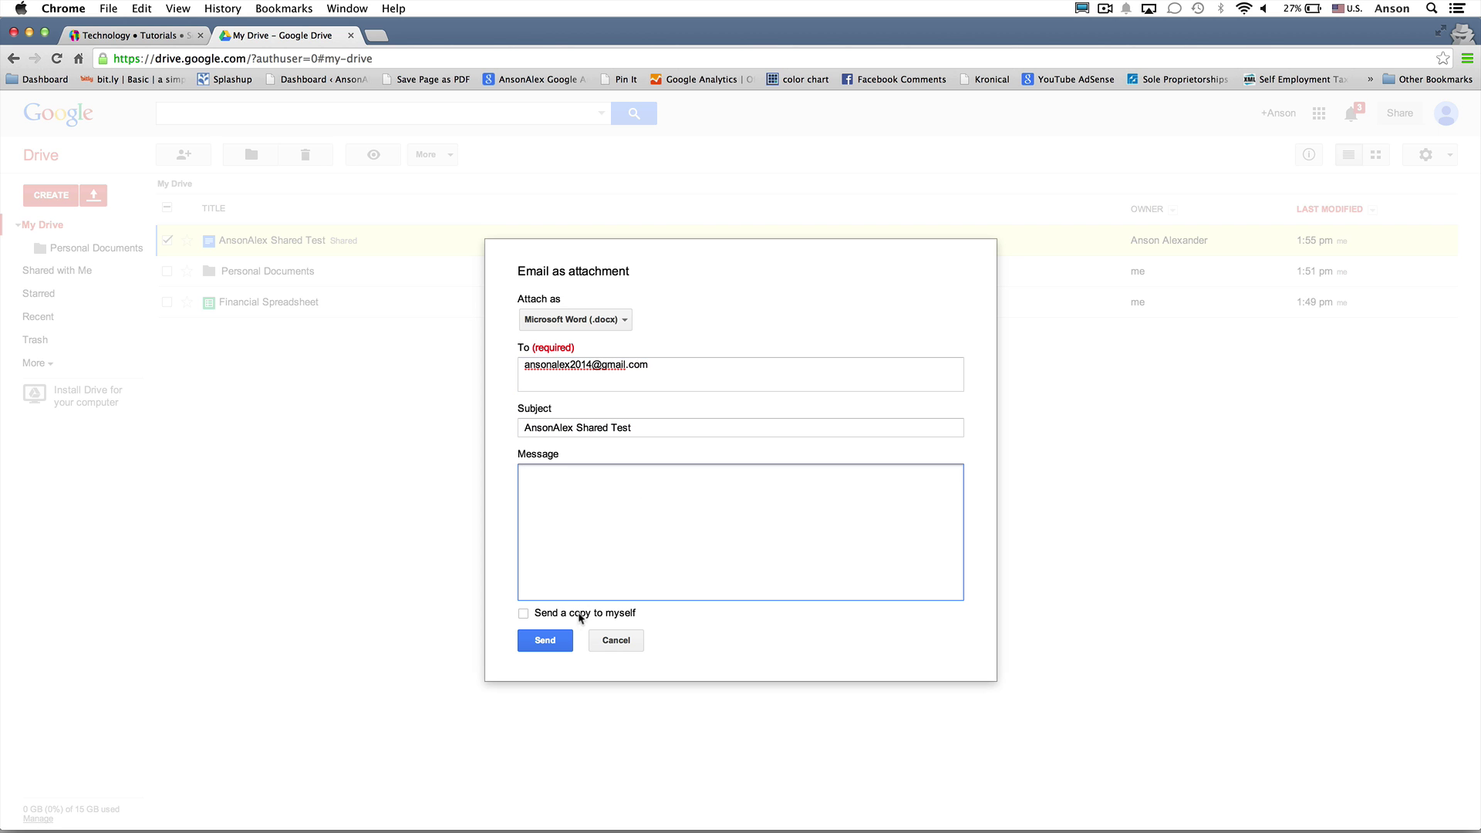
pyautogui.click(544, 640)
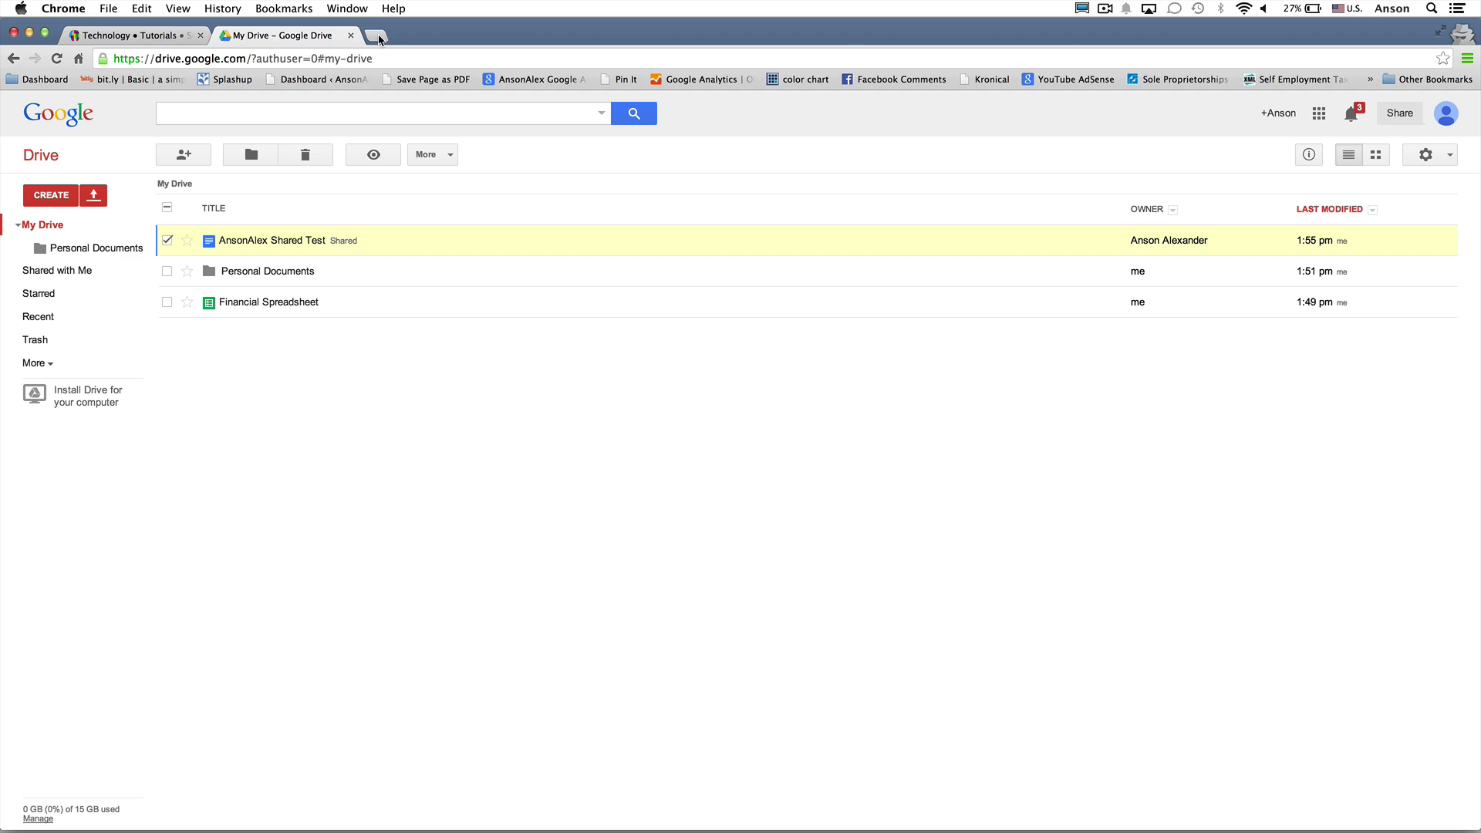
pyautogui.click(377, 36)
# Load gmail.com and open the AnsonAlex Shared Test email
pyautogui.write('gmail.com')
pyautogui.press('Return')
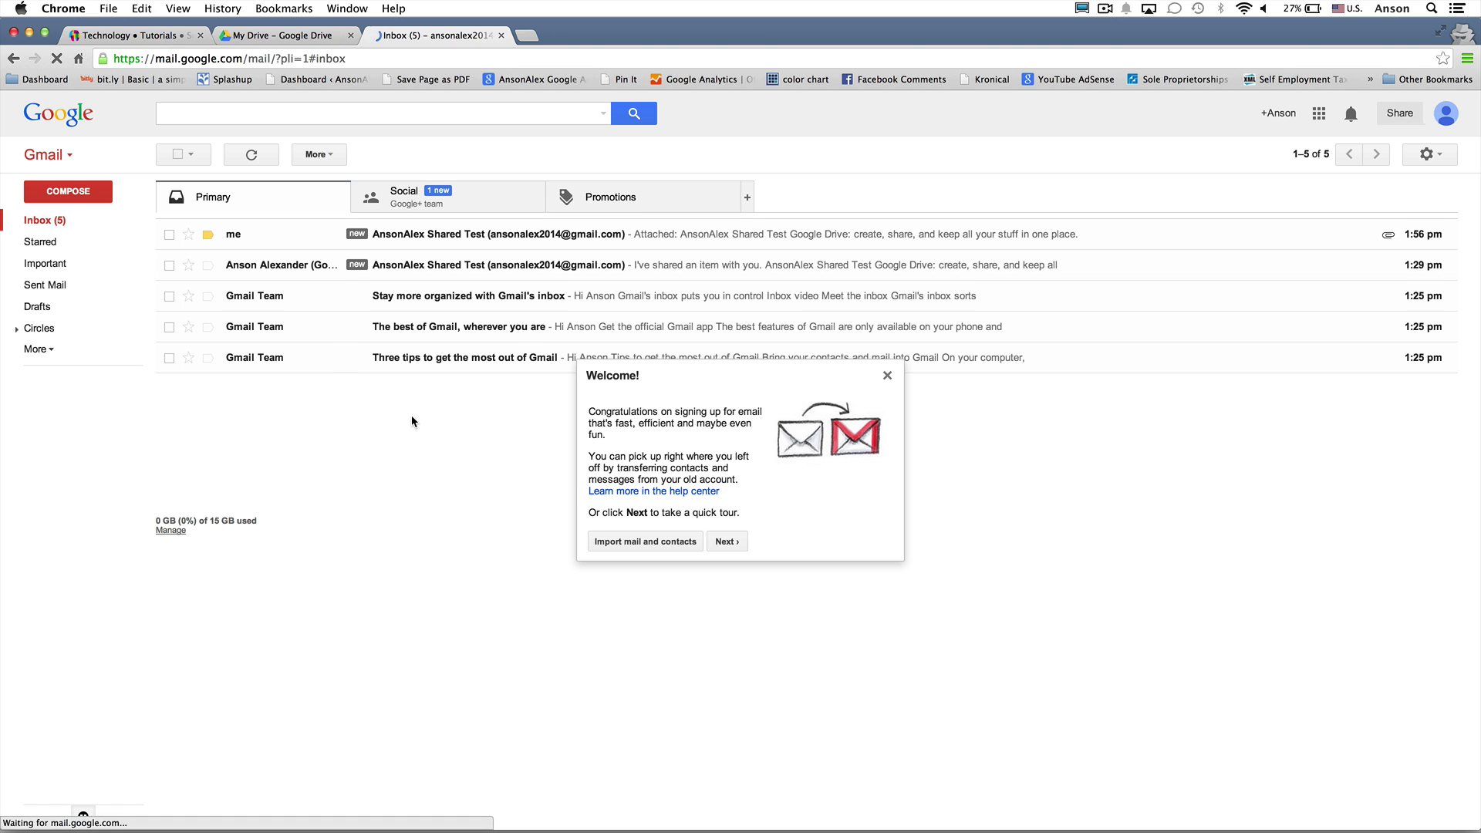
pyautogui.click(600, 235)
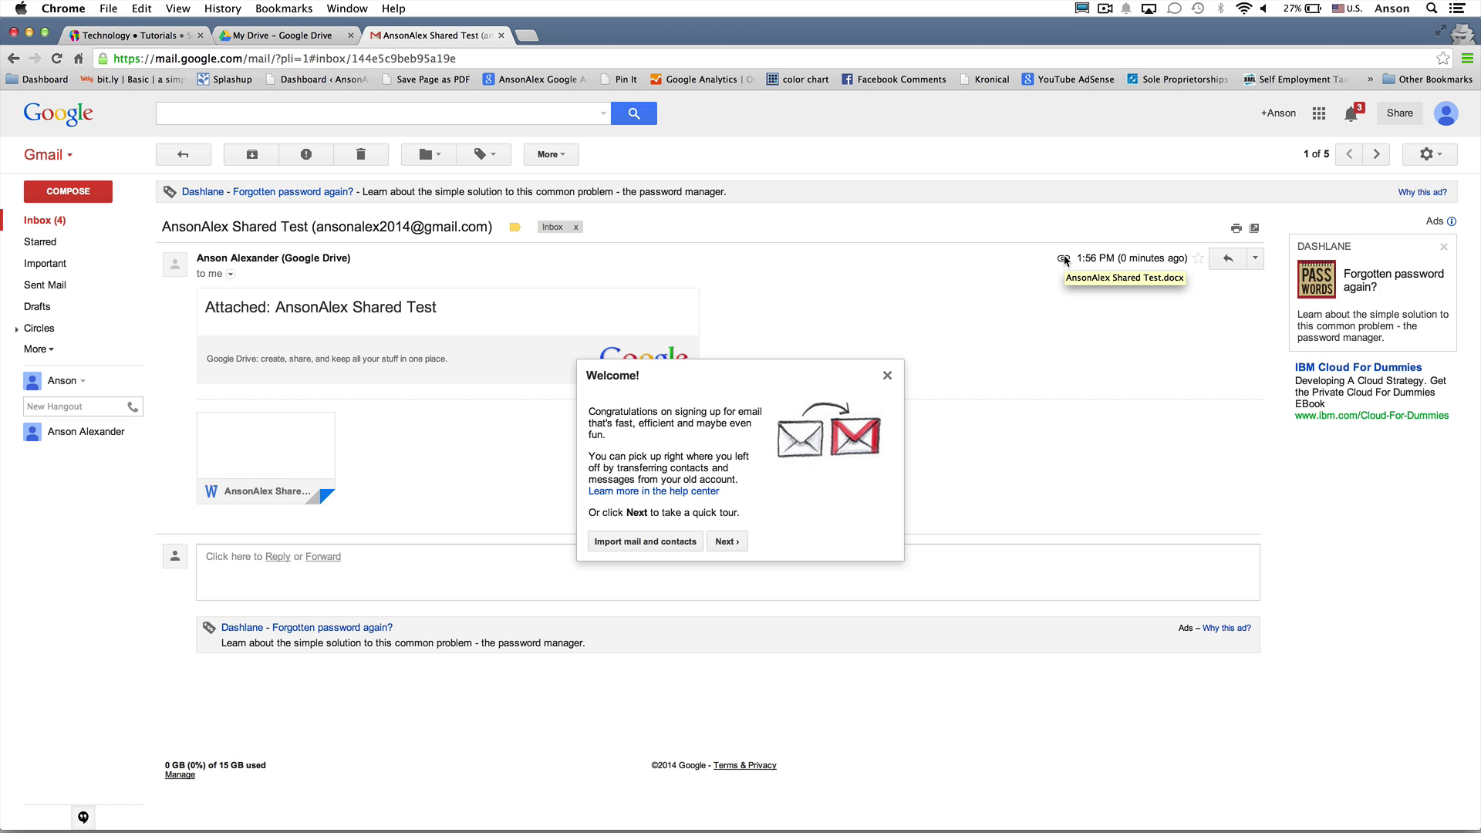
# Dismiss the Gmail welcome message and the tour reminder
pyautogui.click(887, 375)
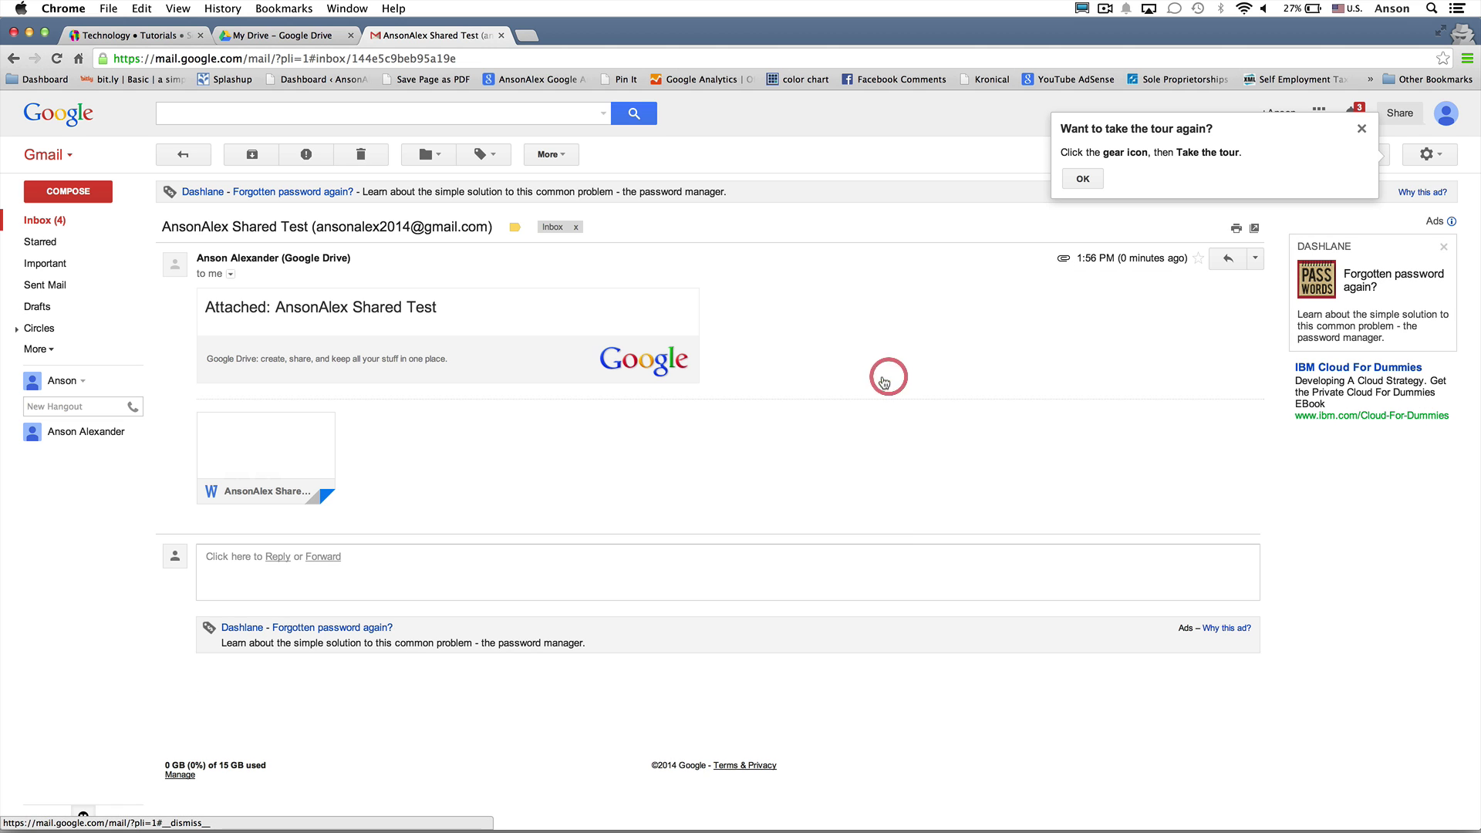
pyautogui.moveTo(296, 464)
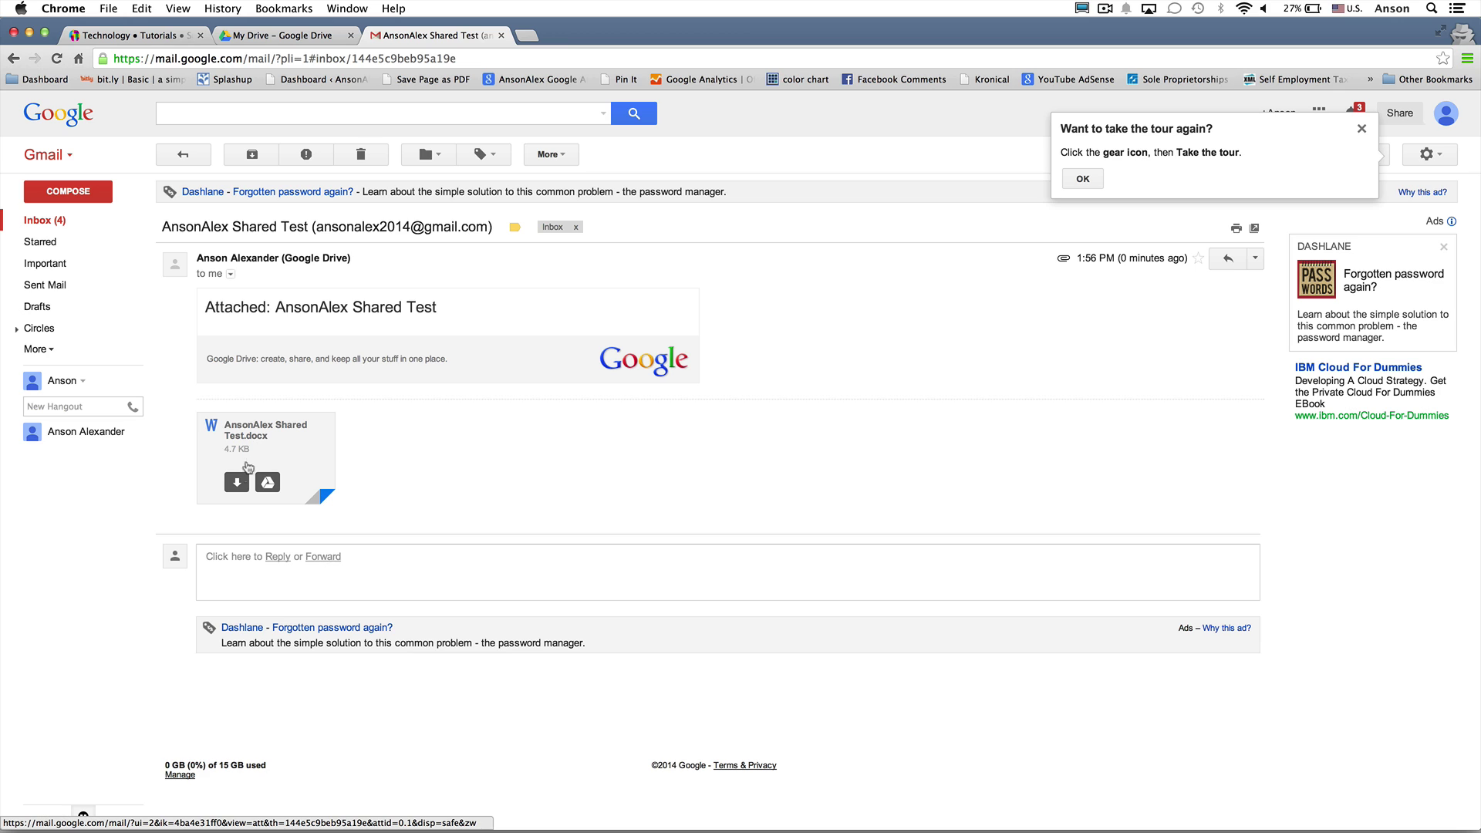
pyautogui.click(237, 484)
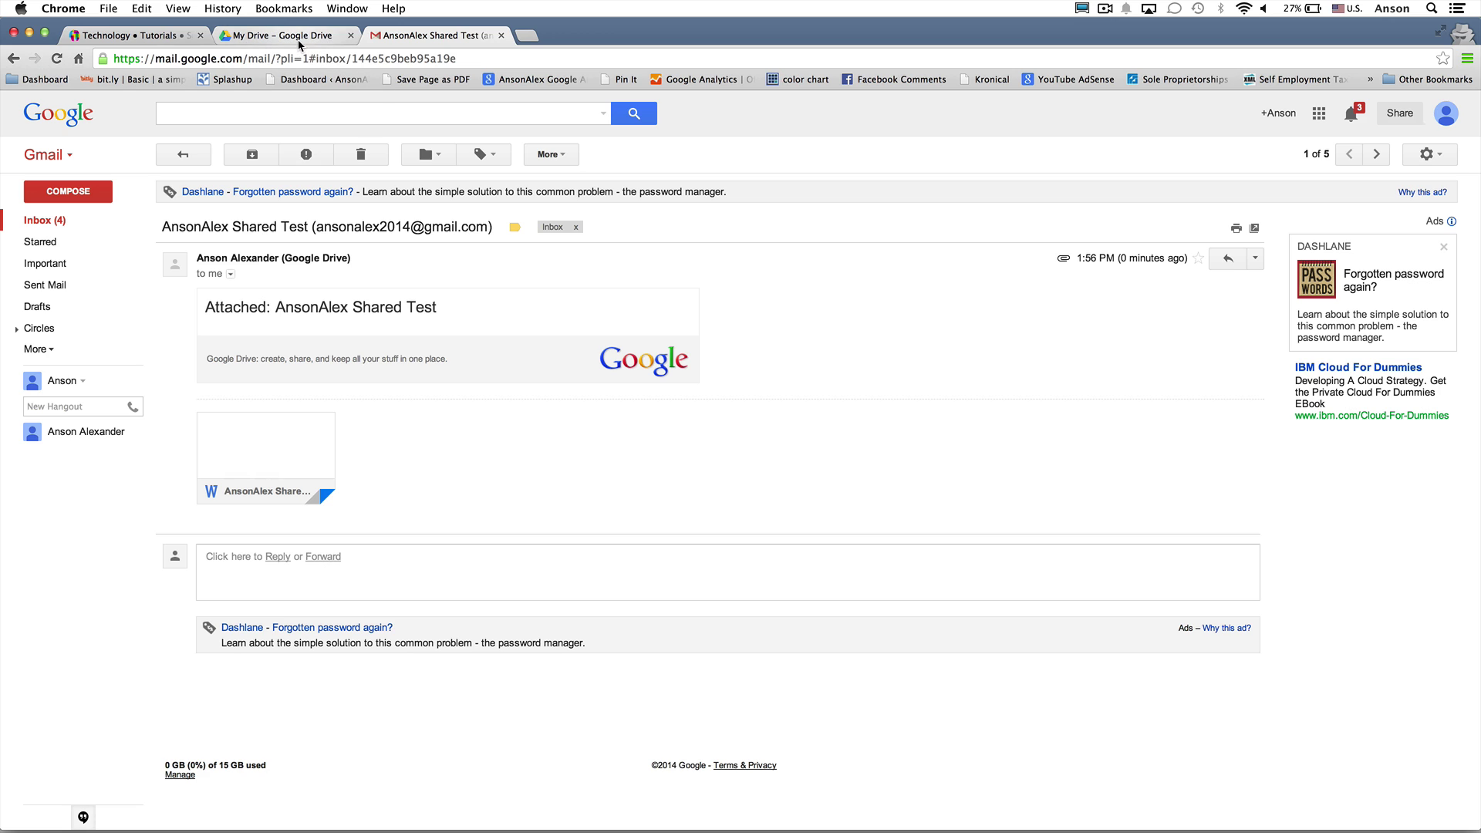
pyautogui.moveTo(288, 449)
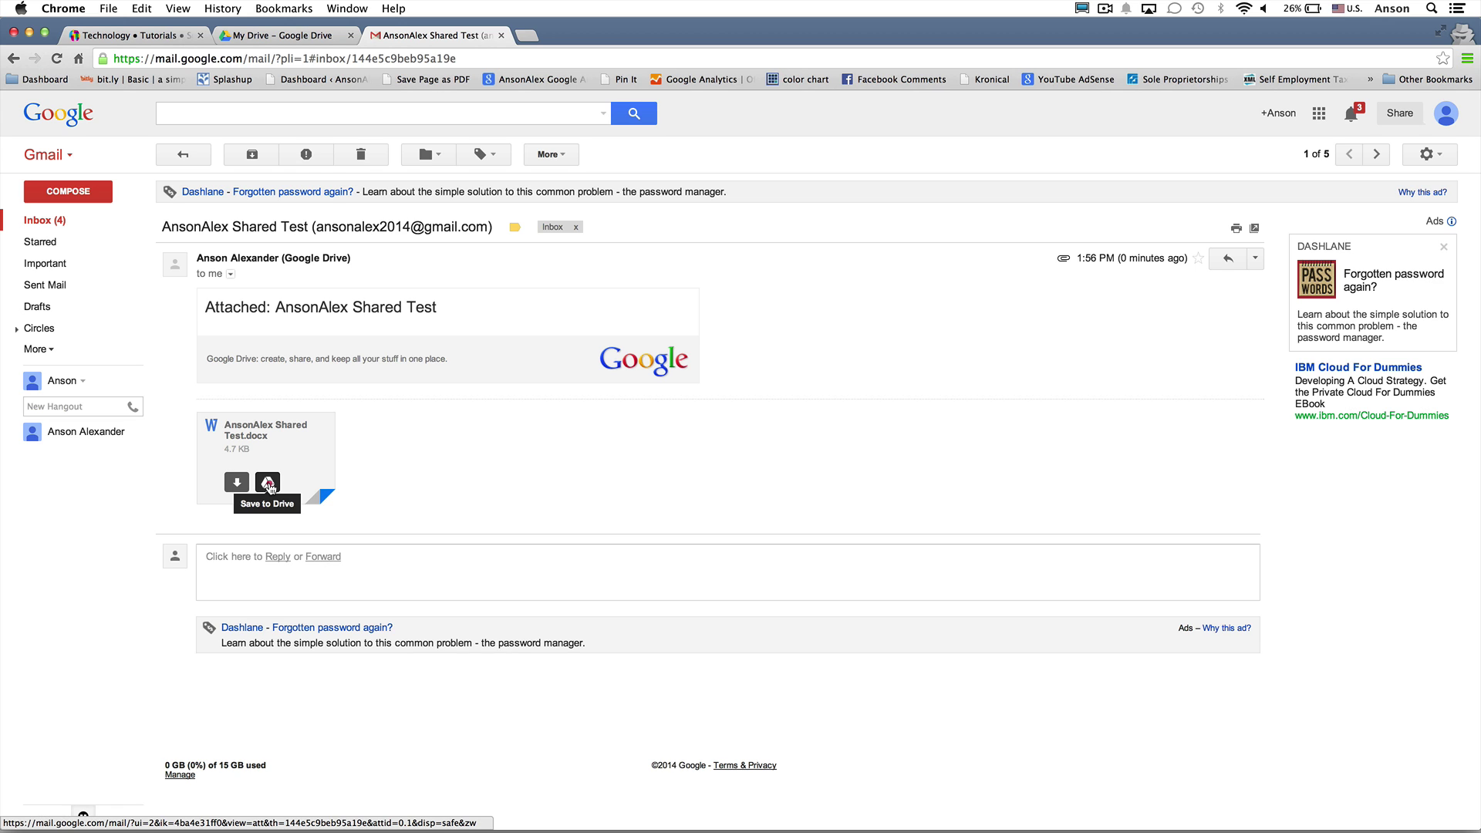
# Save AnsonAlex Shared Test.docx to the Personal Documents folder, then open that folder in Drive
pyautogui.click(268, 483)
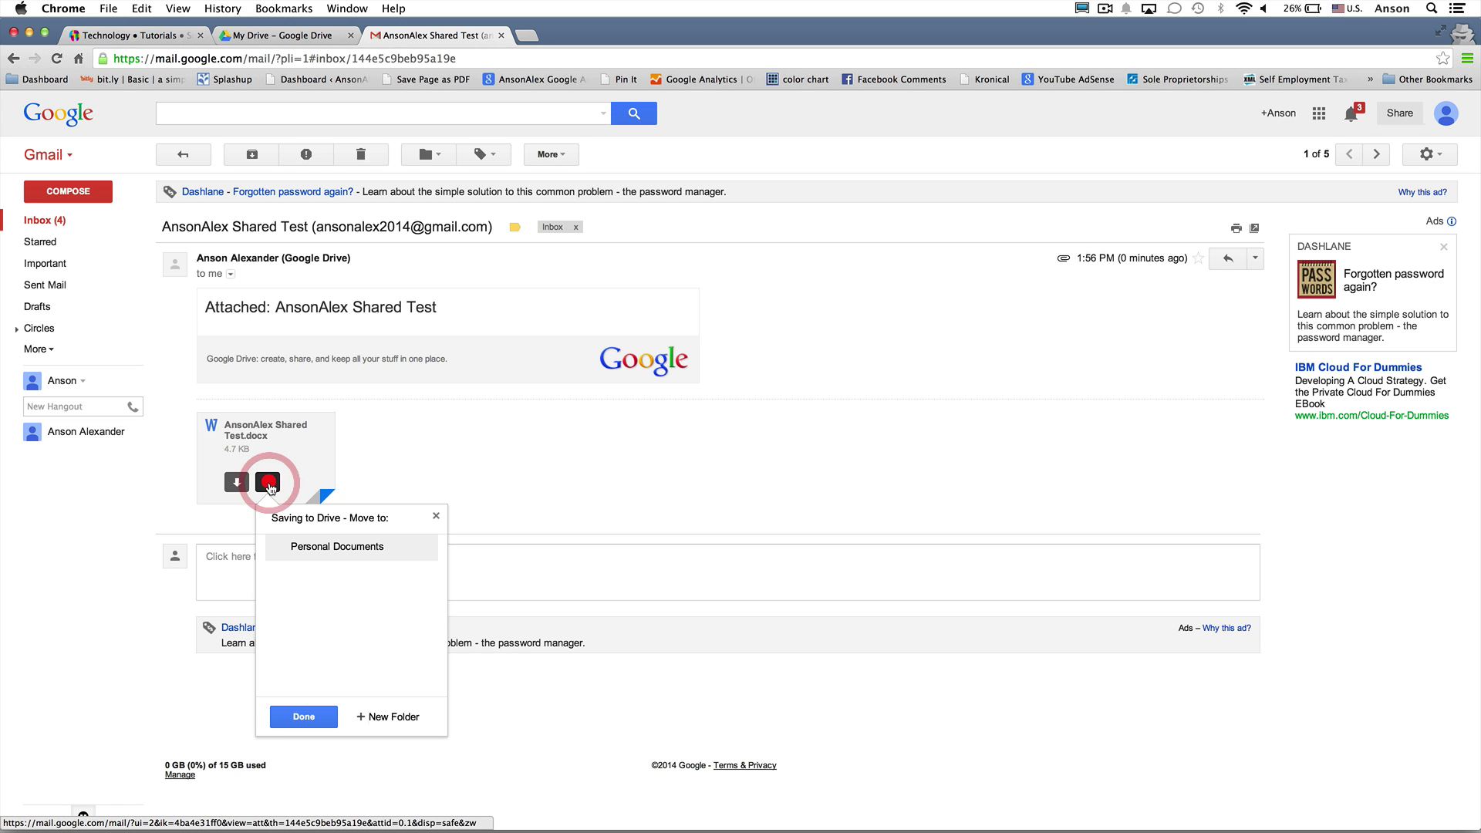
pyautogui.click(326, 549)
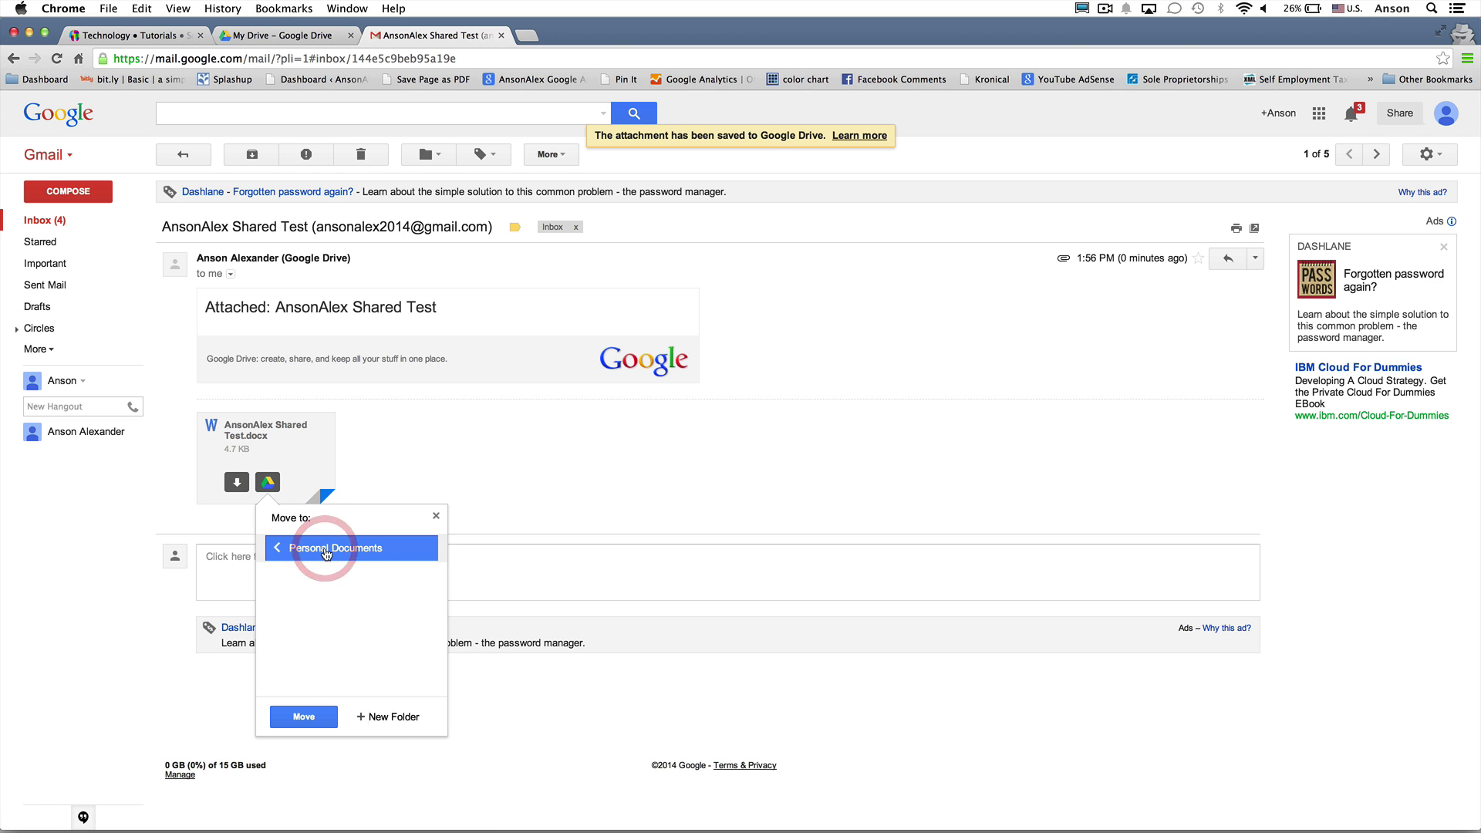
pyautogui.click(309, 719)
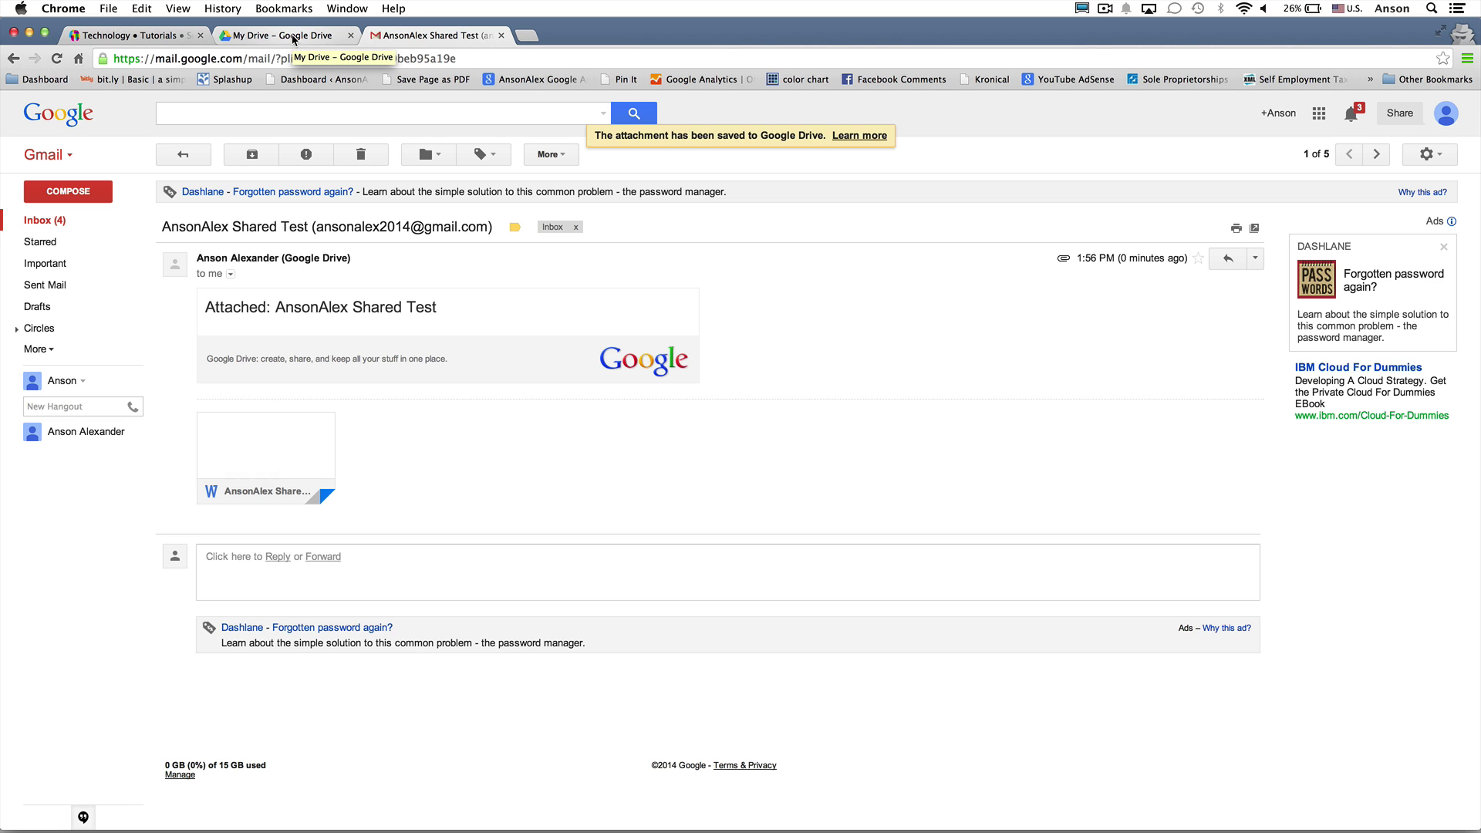
pyautogui.click(294, 35)
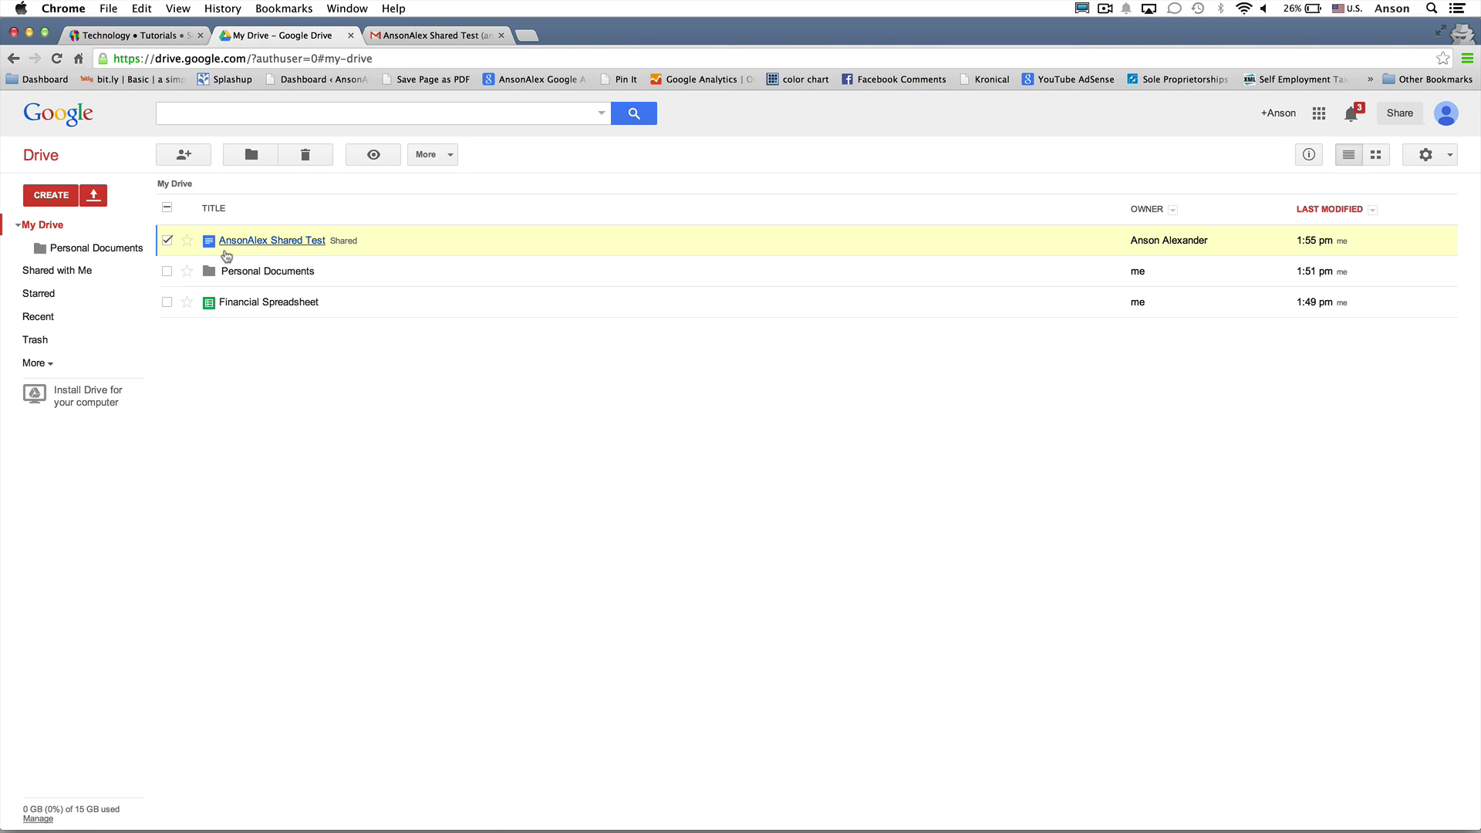
pyautogui.click(241, 270)
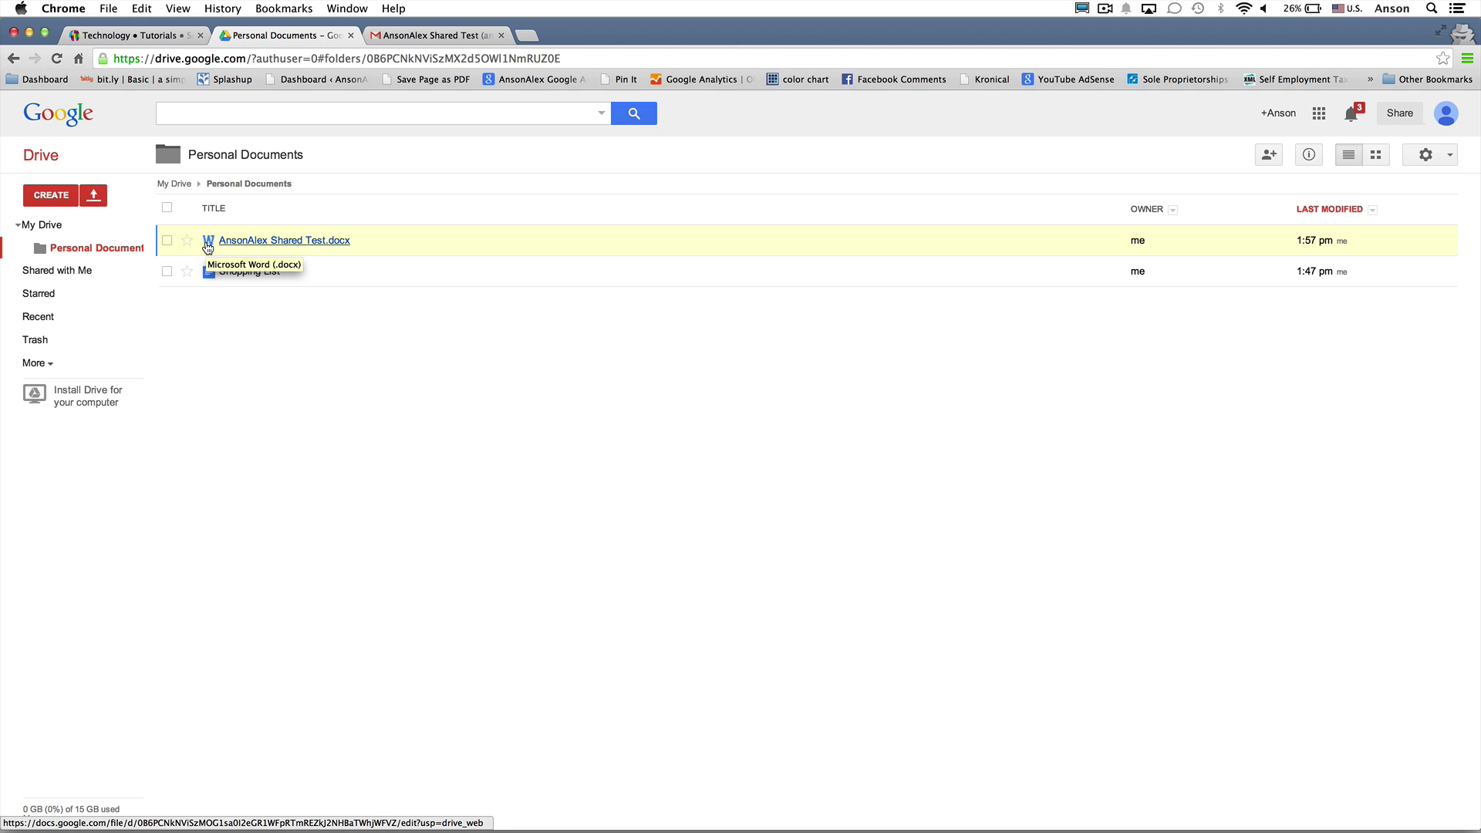
pyautogui.click(278, 242)
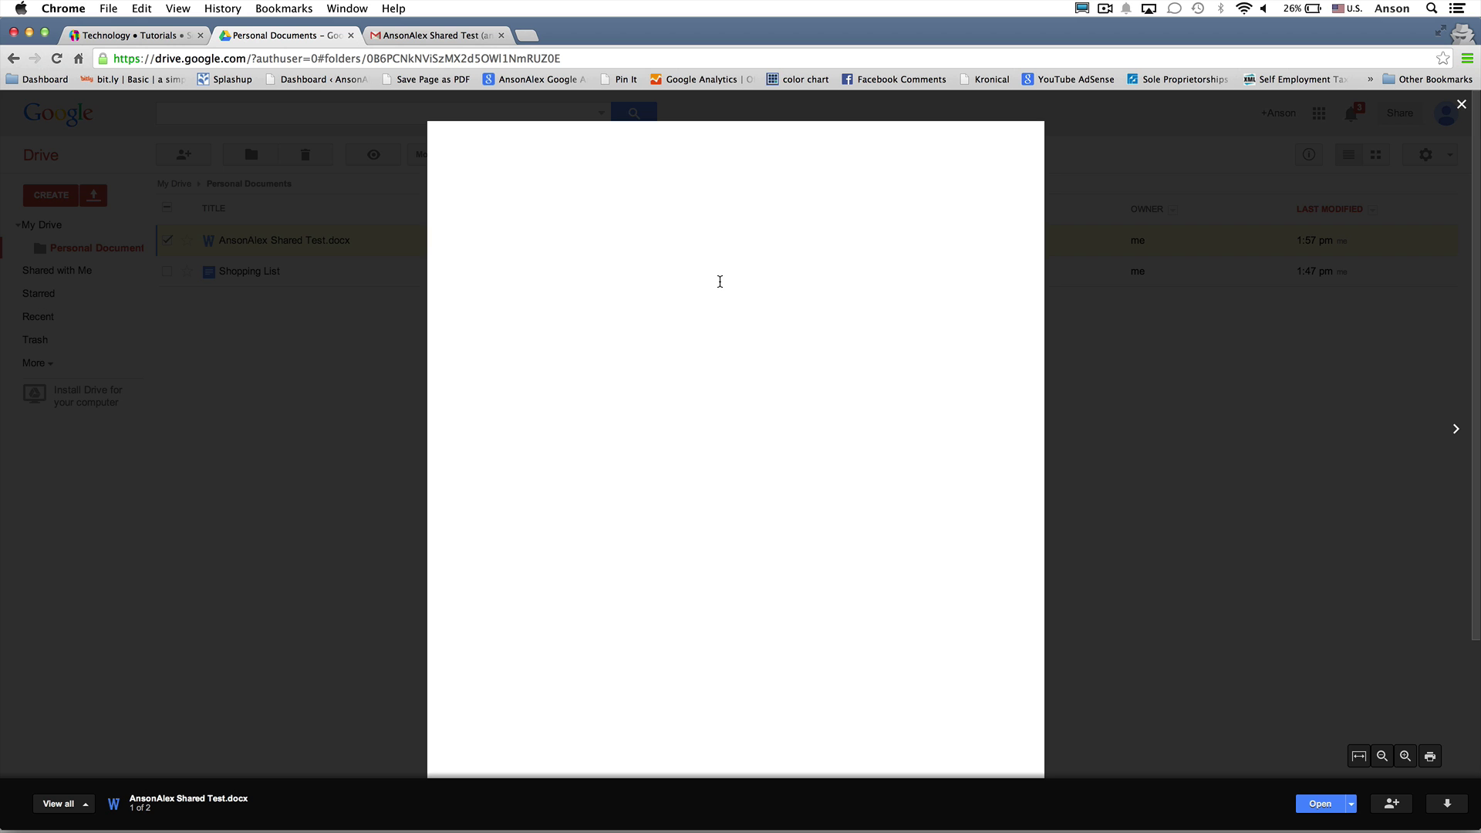
pyautogui.click(1121, 406)
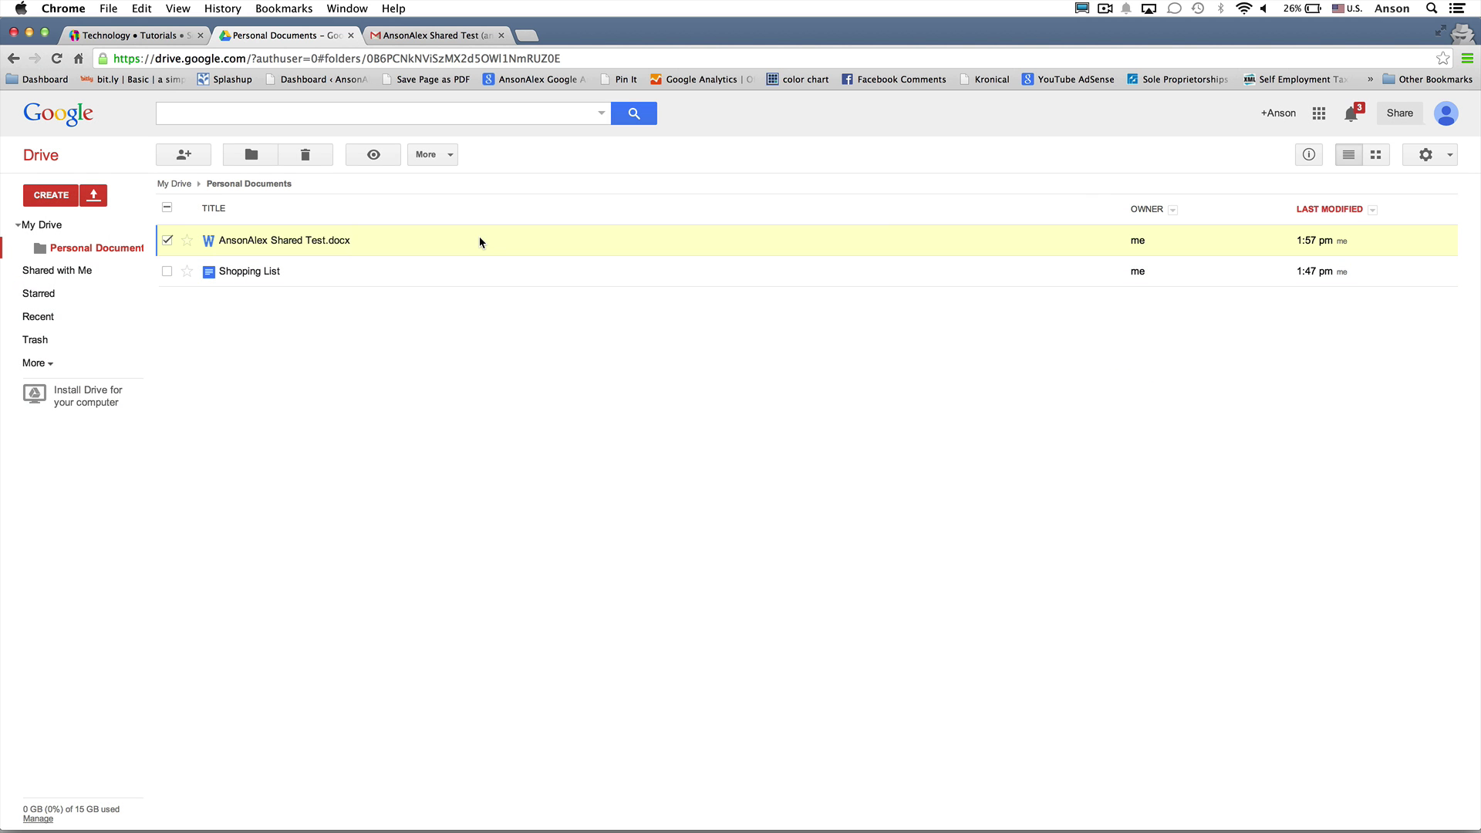
# Open AnsonAlex Shared Test.docx with Google Docs to create a converted copy, then return to Drive
pyautogui.rightClick(434, 245)
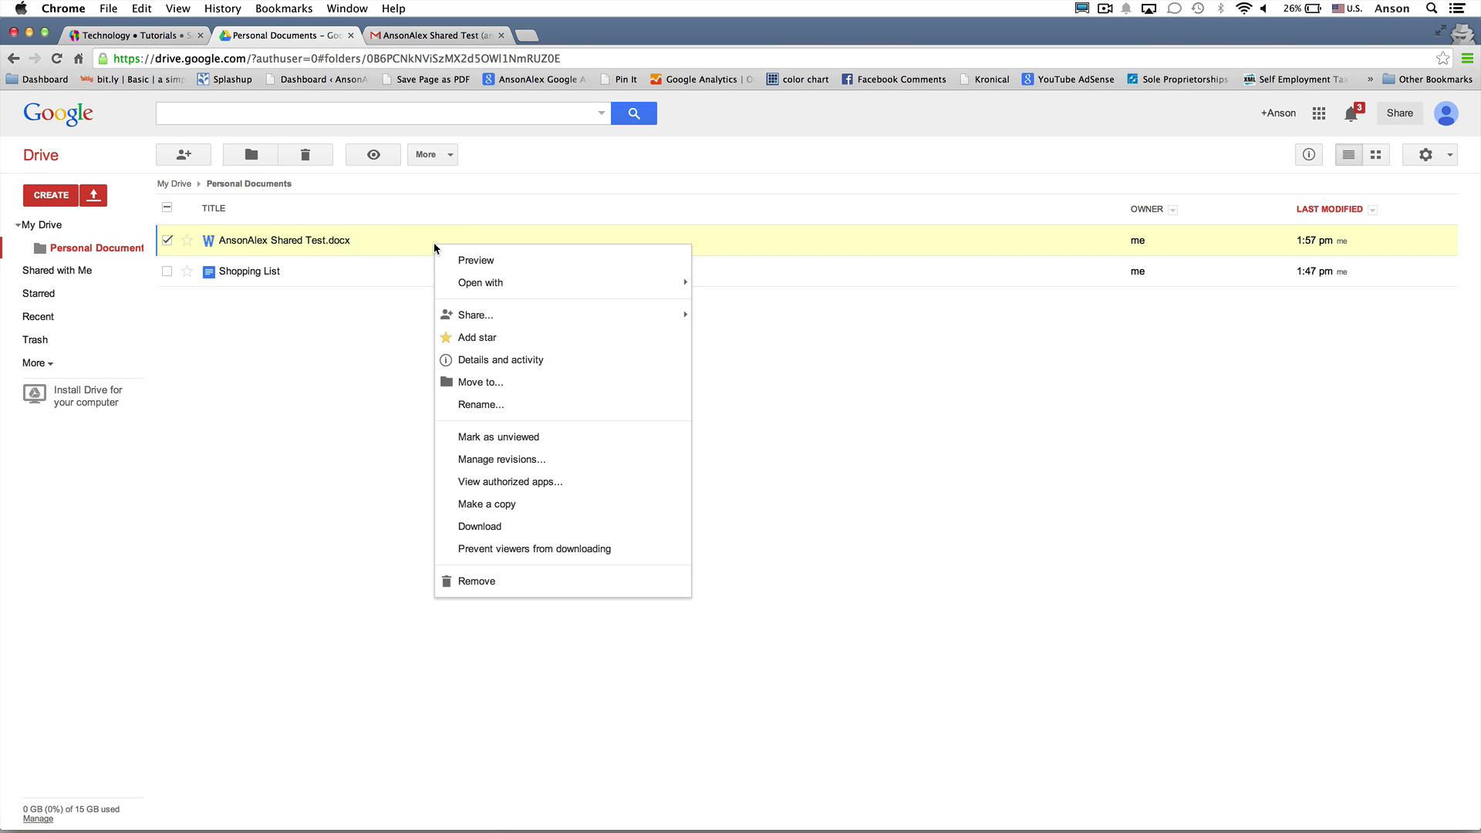
pyautogui.moveTo(517, 286)
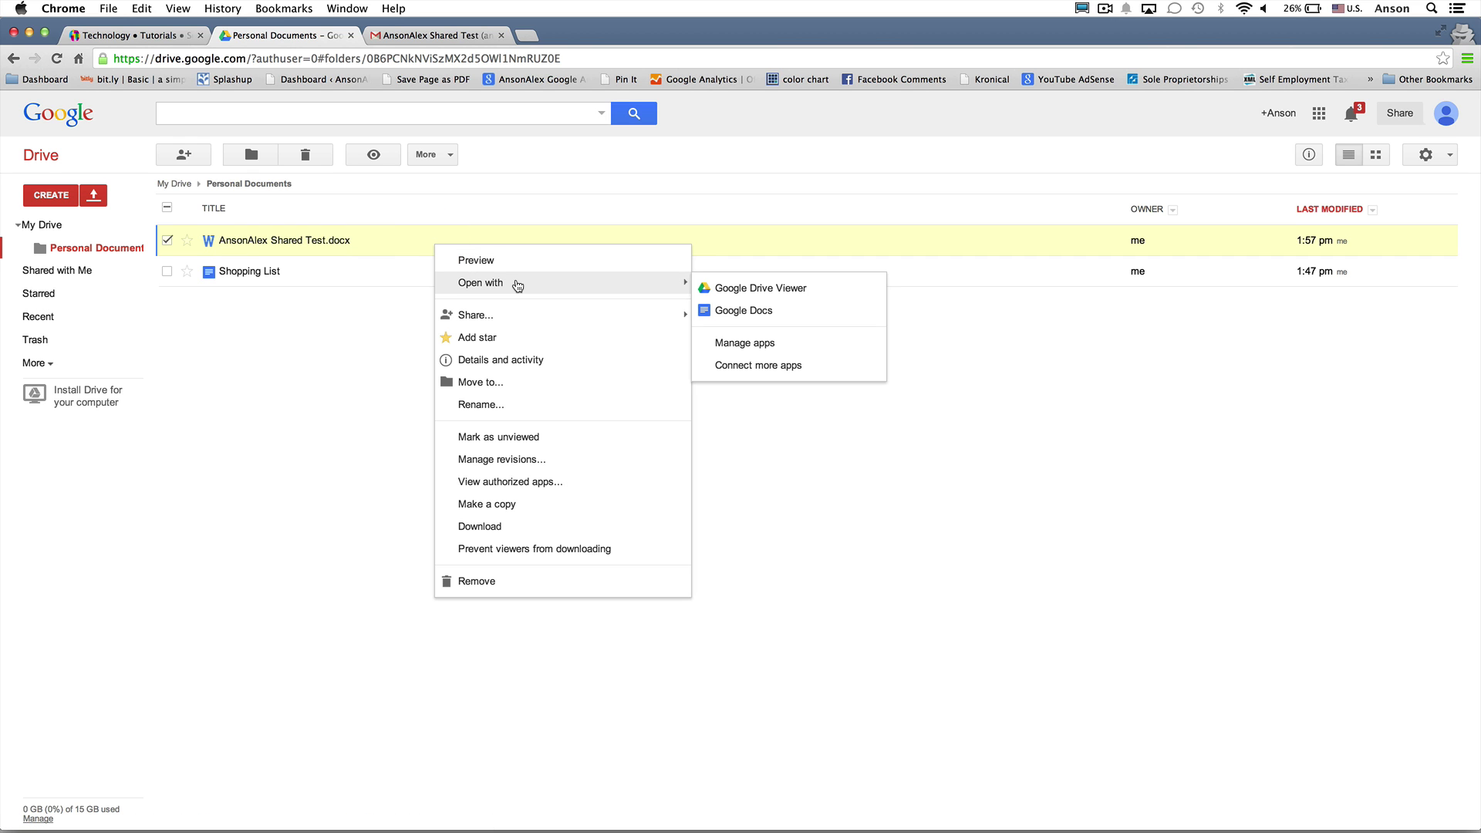
pyautogui.click(764, 311)
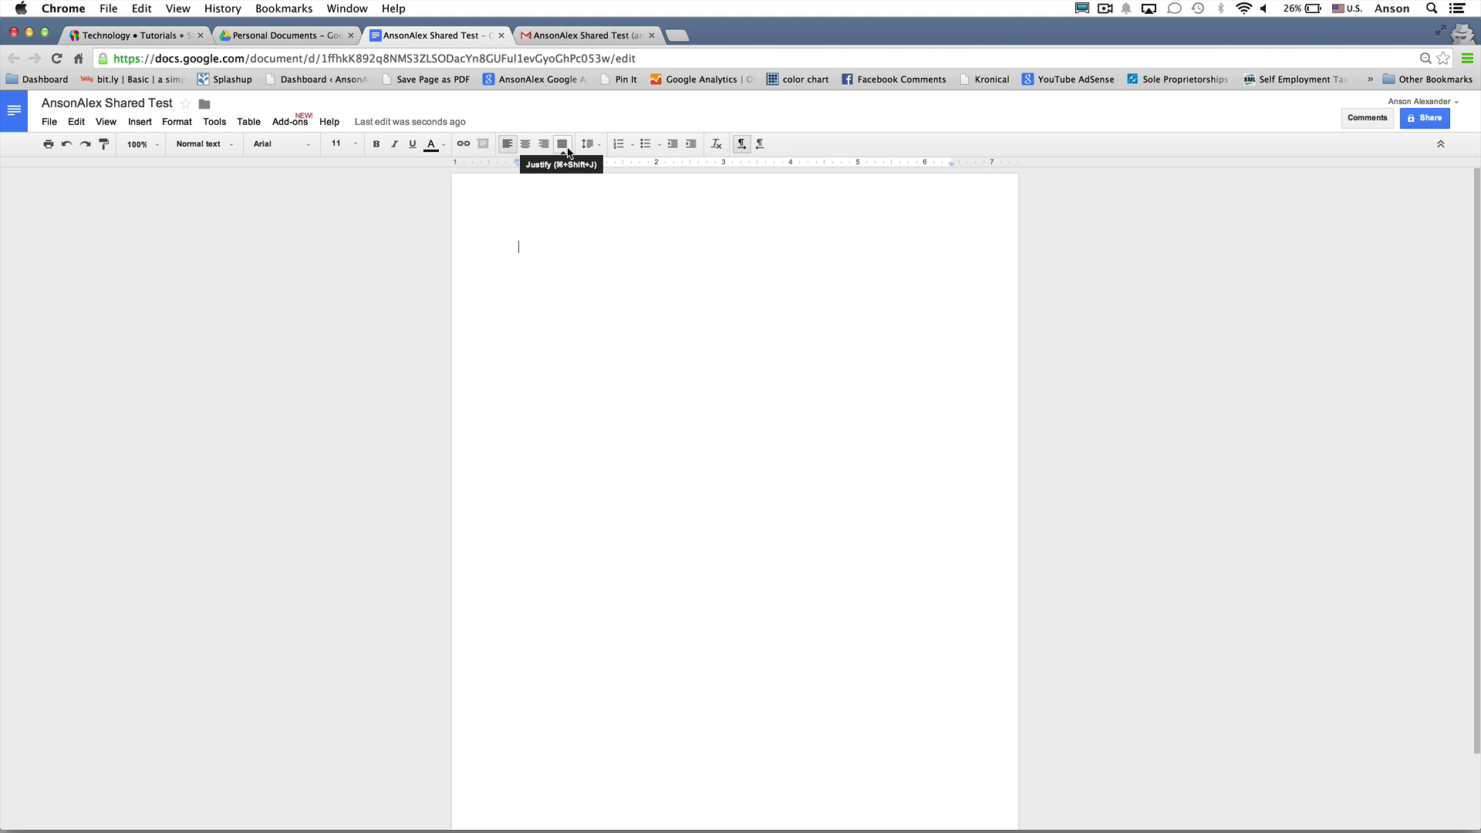
pyautogui.click(501, 35)
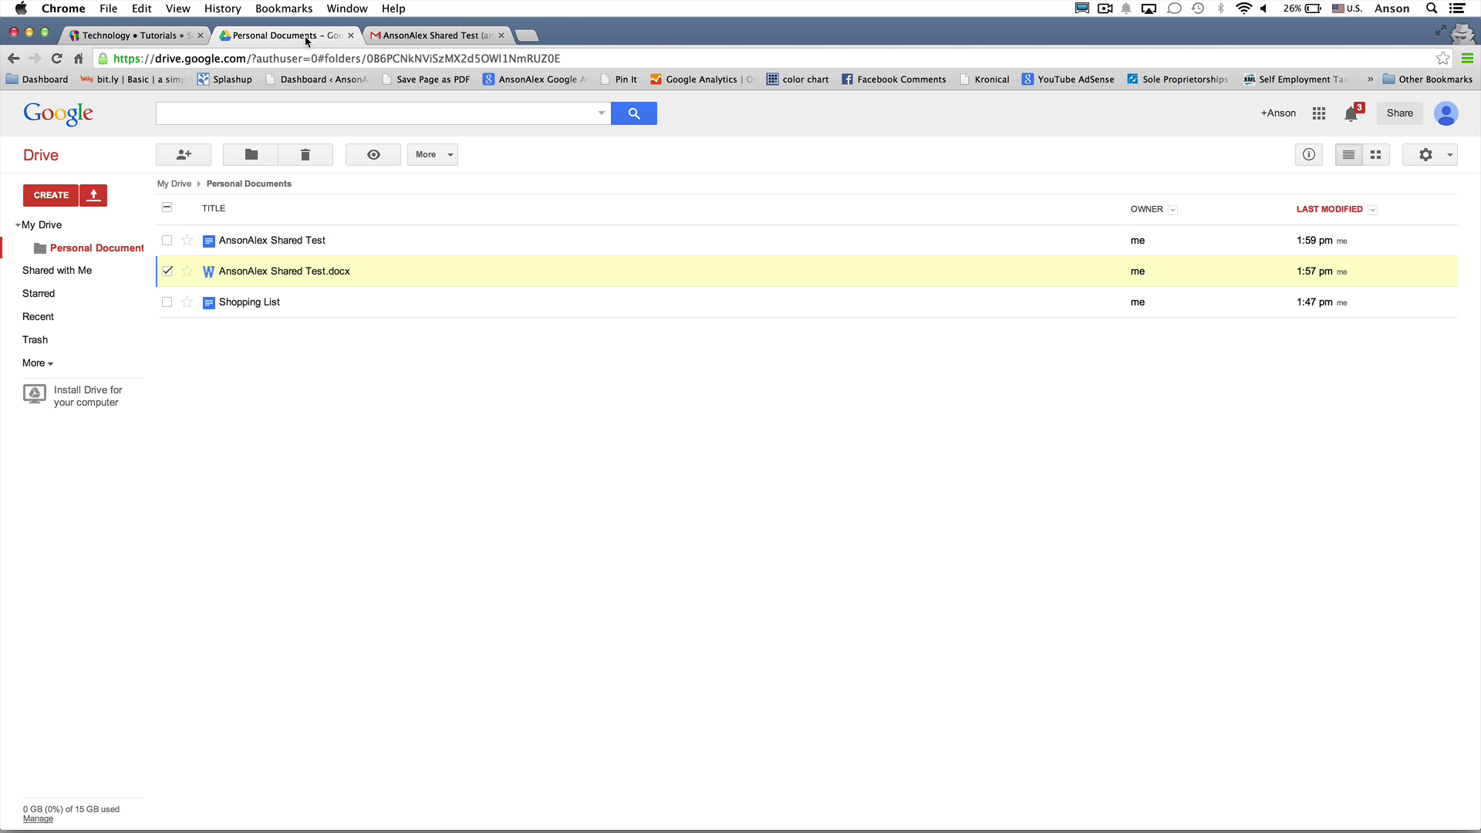
# From the top of My Drive, start emailing Financial Spreadsheet as an attachment
pyautogui.click(43, 226)
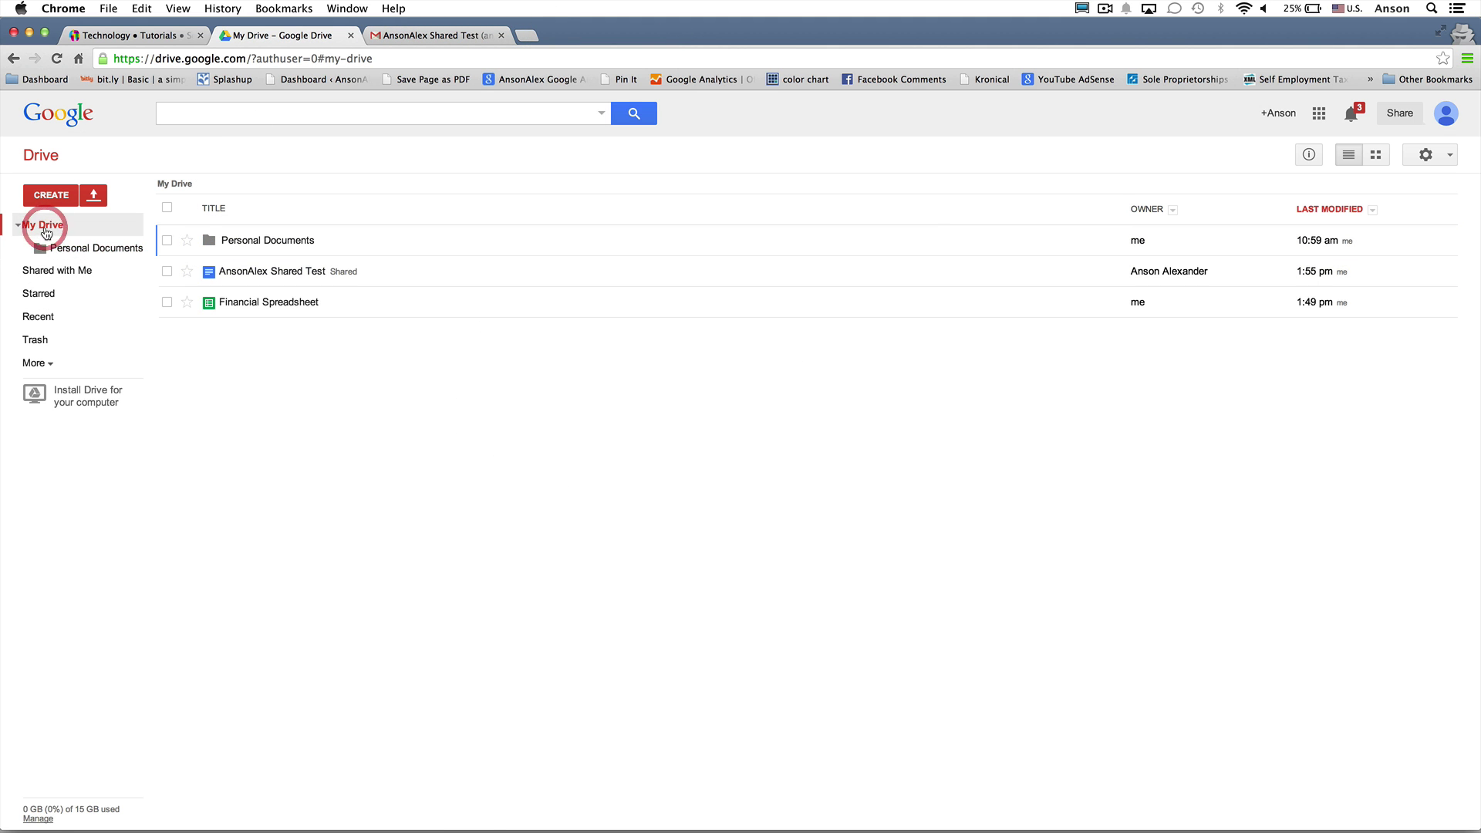
pyautogui.rightClick(352, 304)
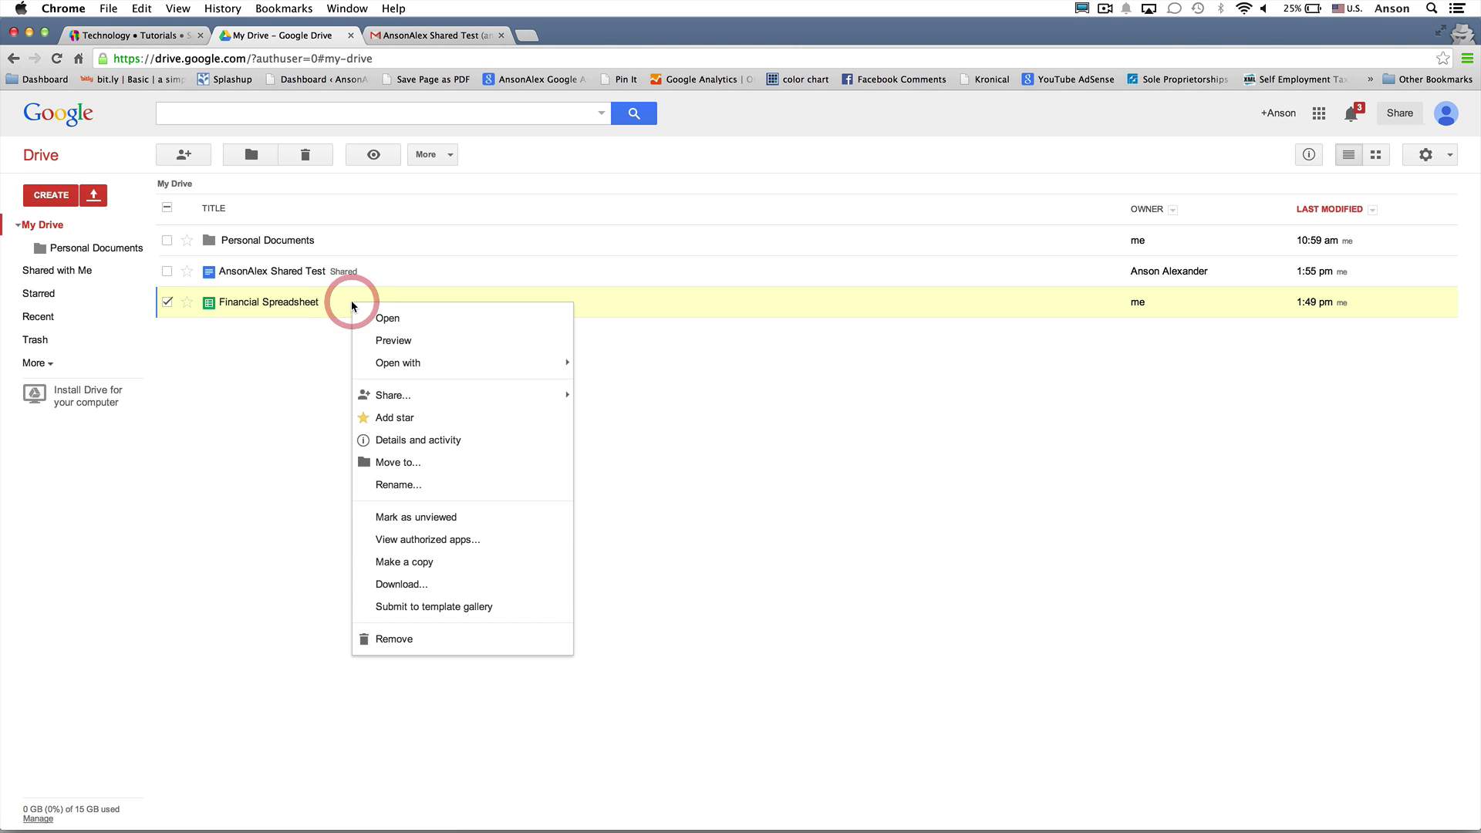
pyautogui.moveTo(451, 399)
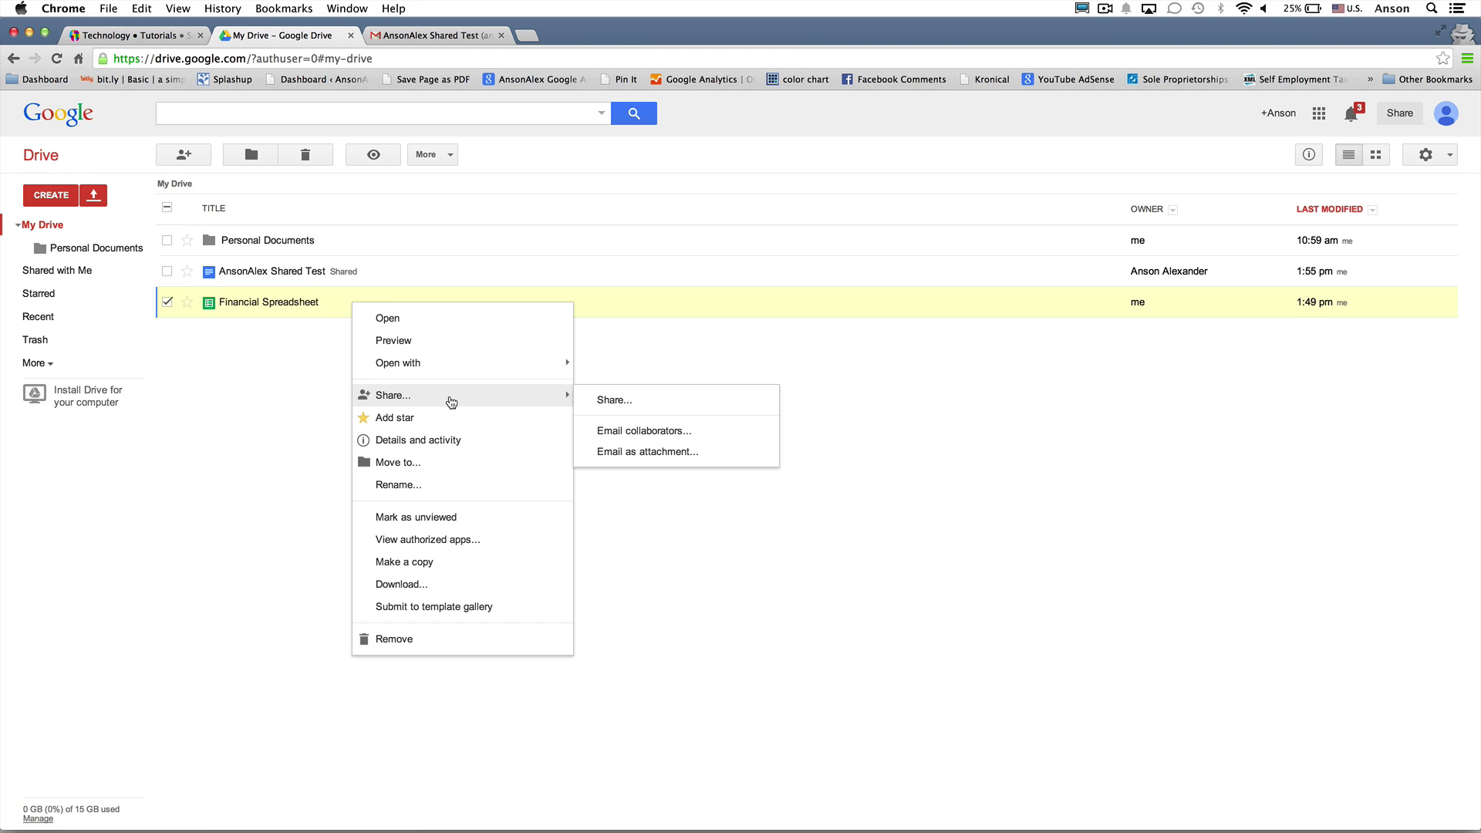
pyautogui.click(648, 451)
# Send it to the account's own Gmail address with the message 'here is the file'
pyautogui.click(633, 377)
pyautogui.click(598, 515)
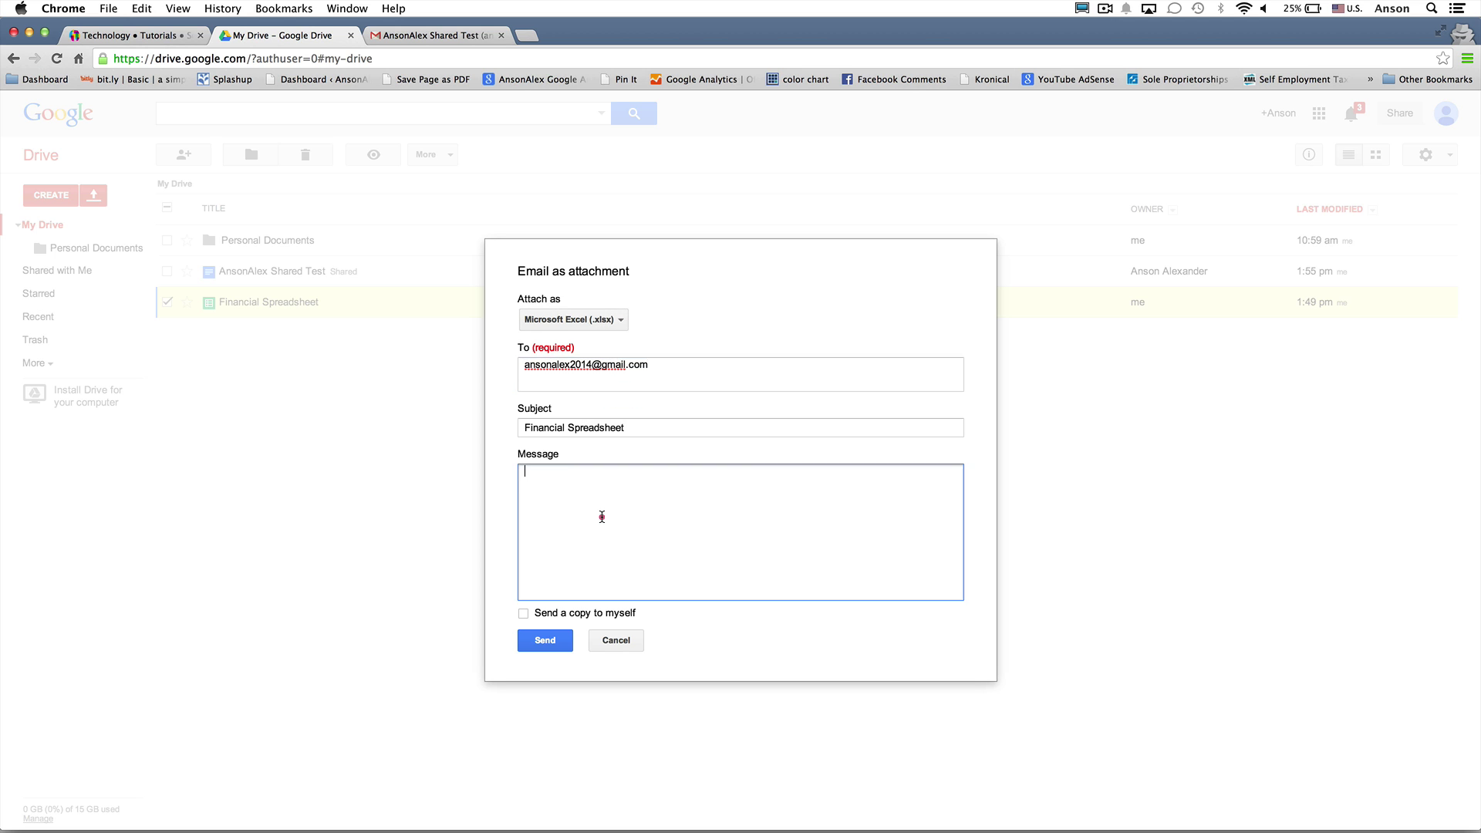
pyautogui.write('here is the file')
pyautogui.click(545, 639)
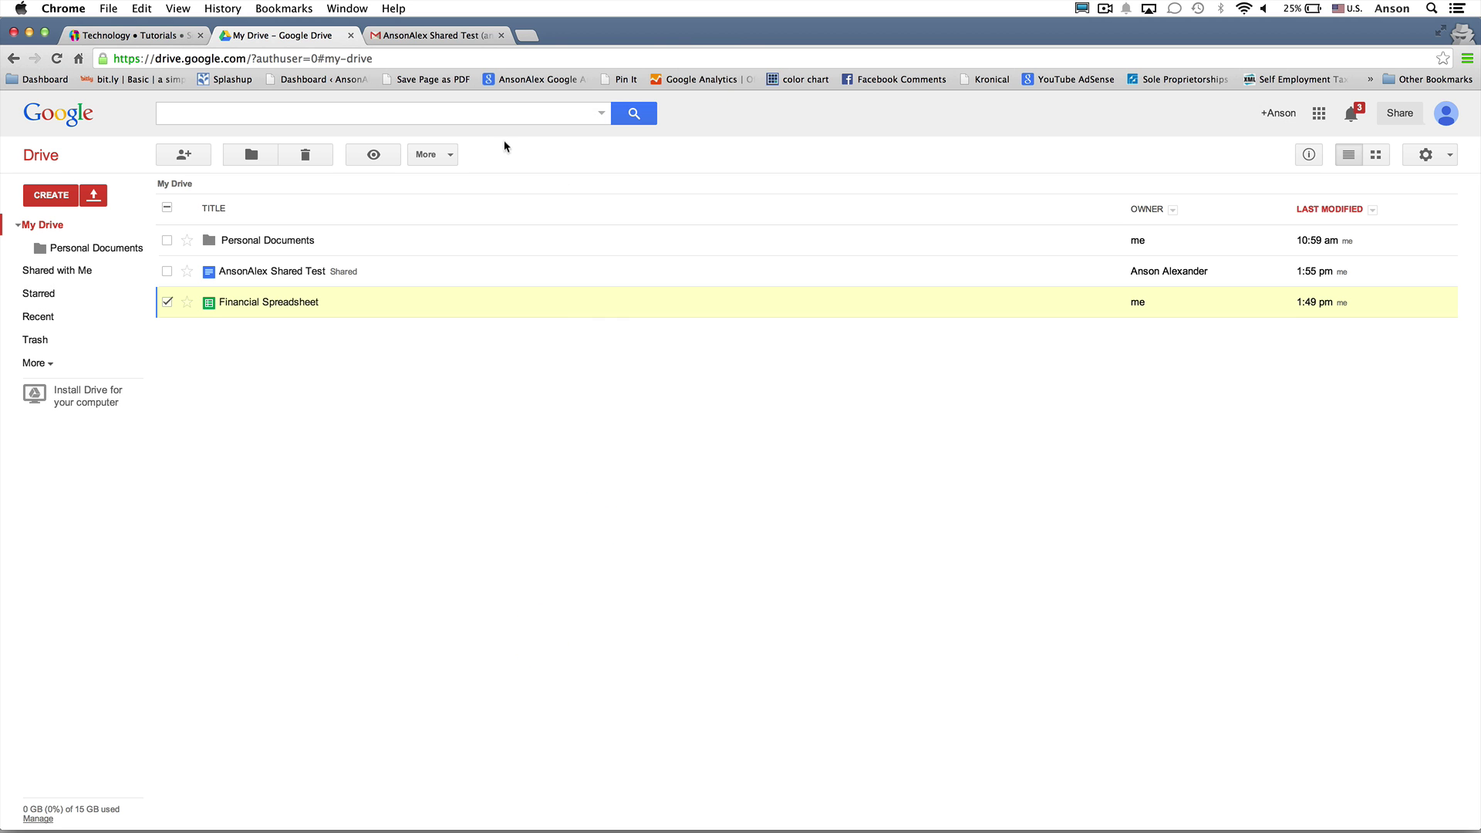
pyautogui.click(424, 35)
# Open the Financial Spreadsheet email and save its .xlsx attachment to Drive, then return to My Drive
pyautogui.click(90, 222)
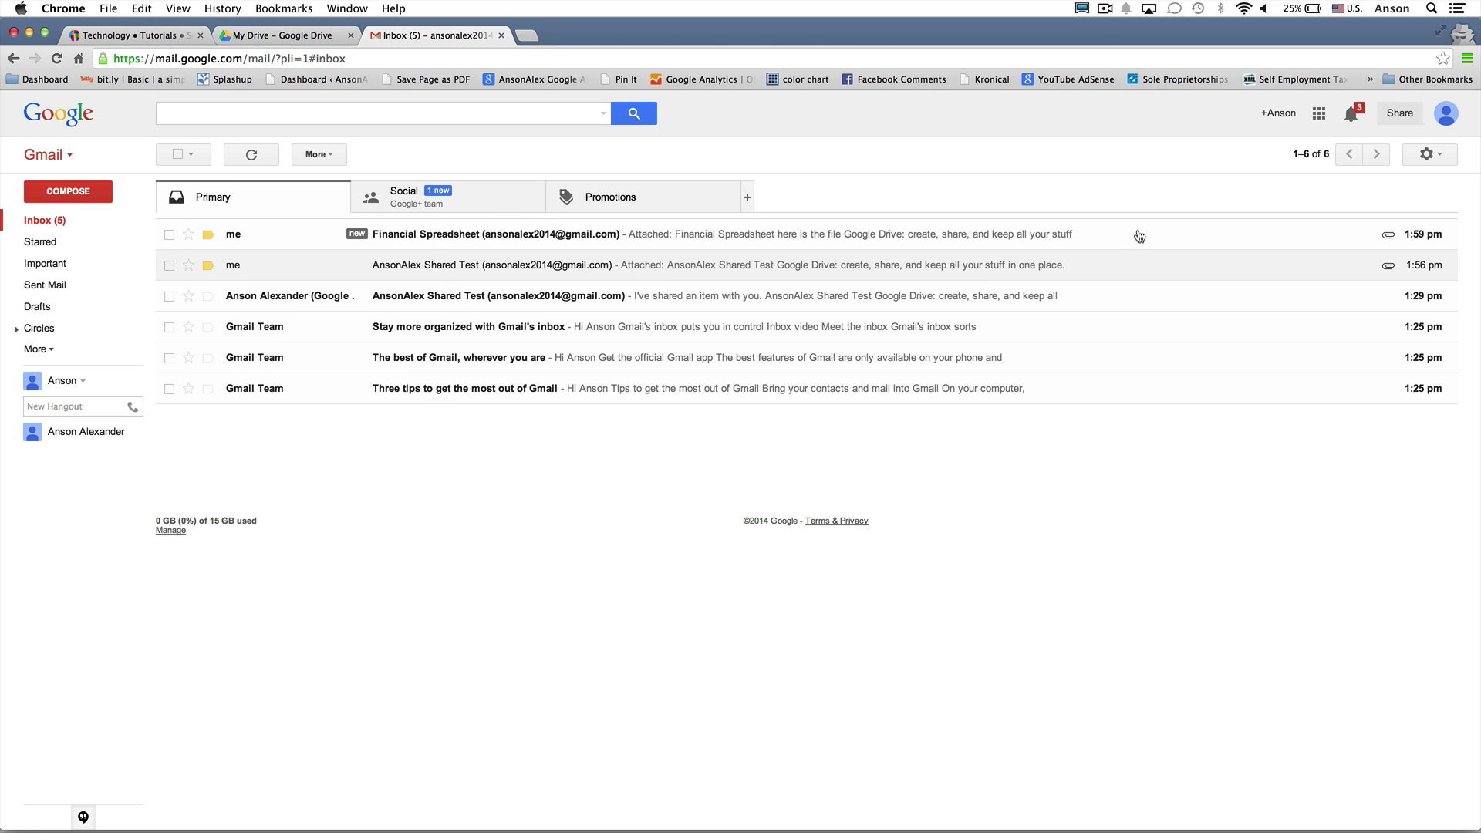
pyautogui.click(1322, 234)
pyautogui.moveTo(281, 480)
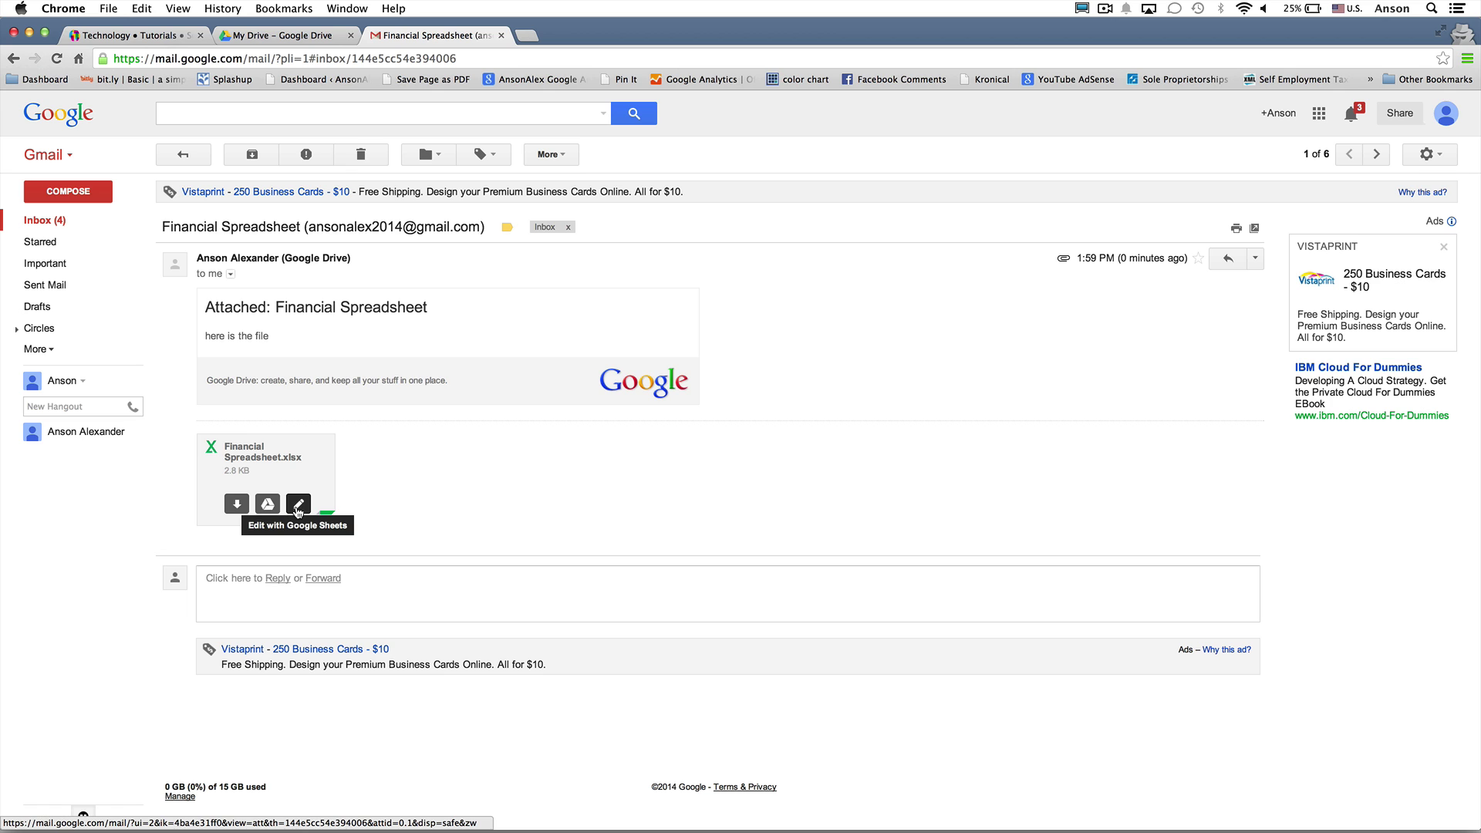
pyautogui.click(264, 509)
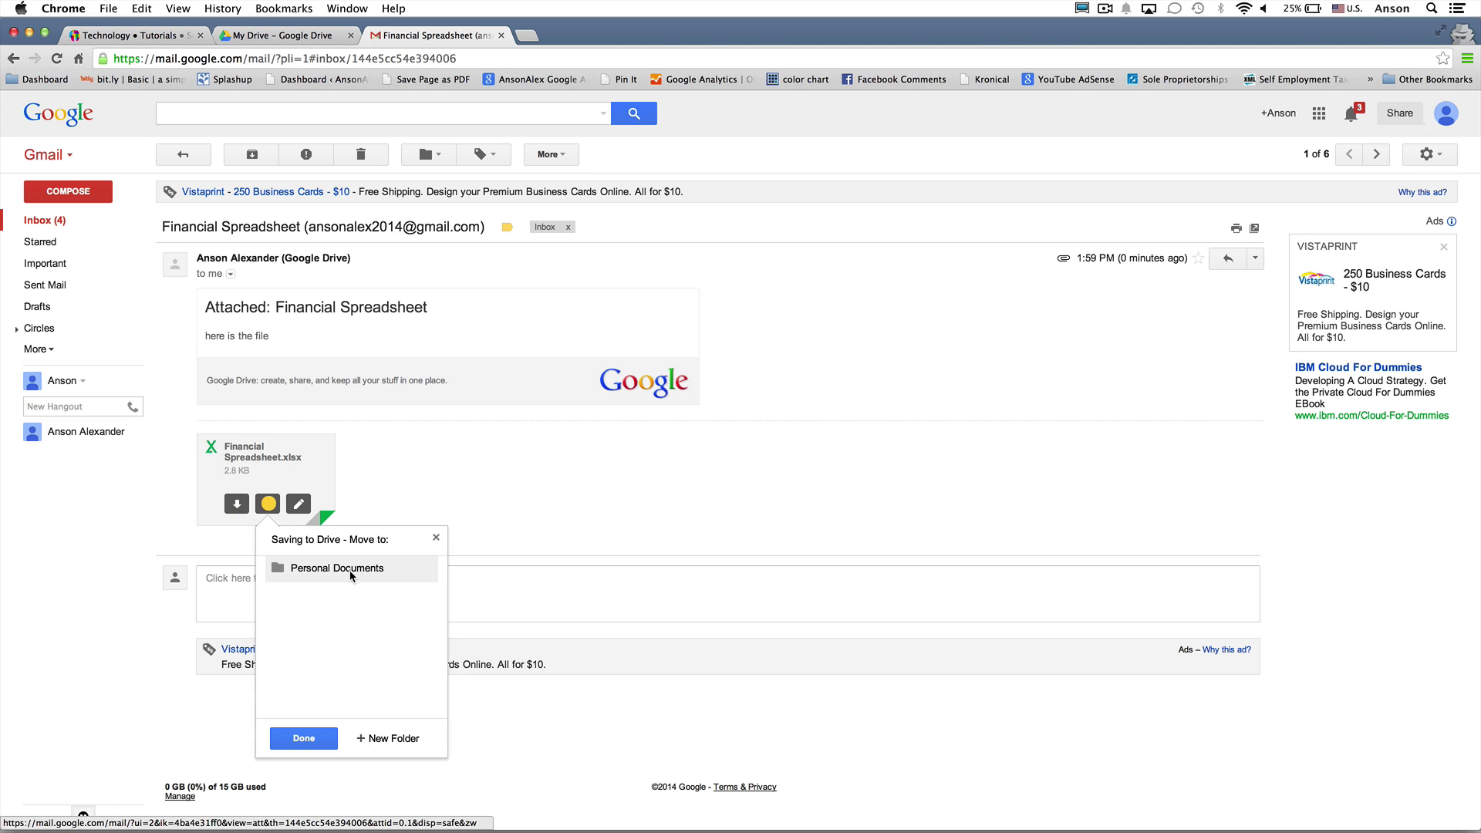
pyautogui.click(316, 742)
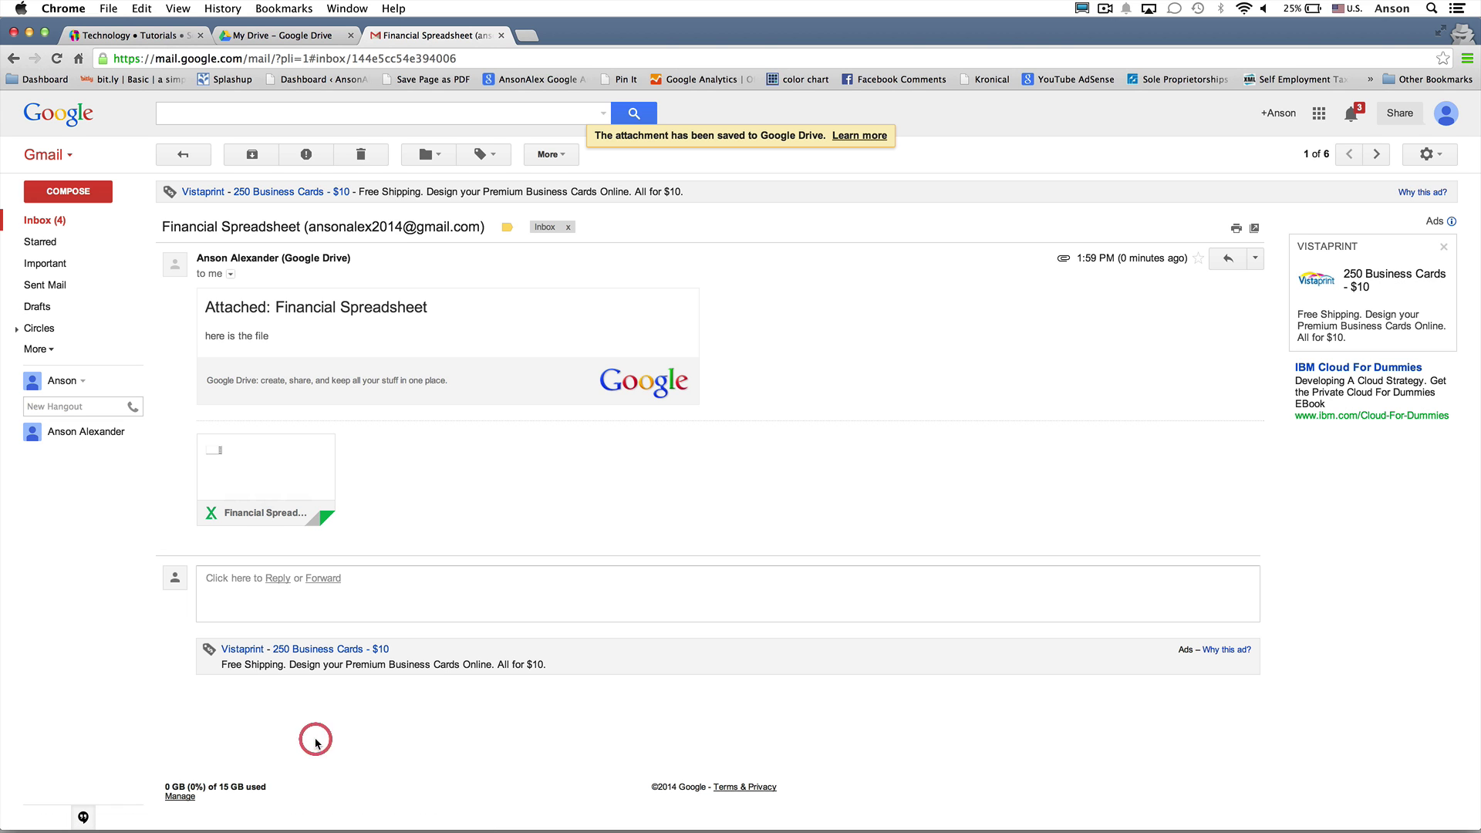
pyautogui.click(303, 42)
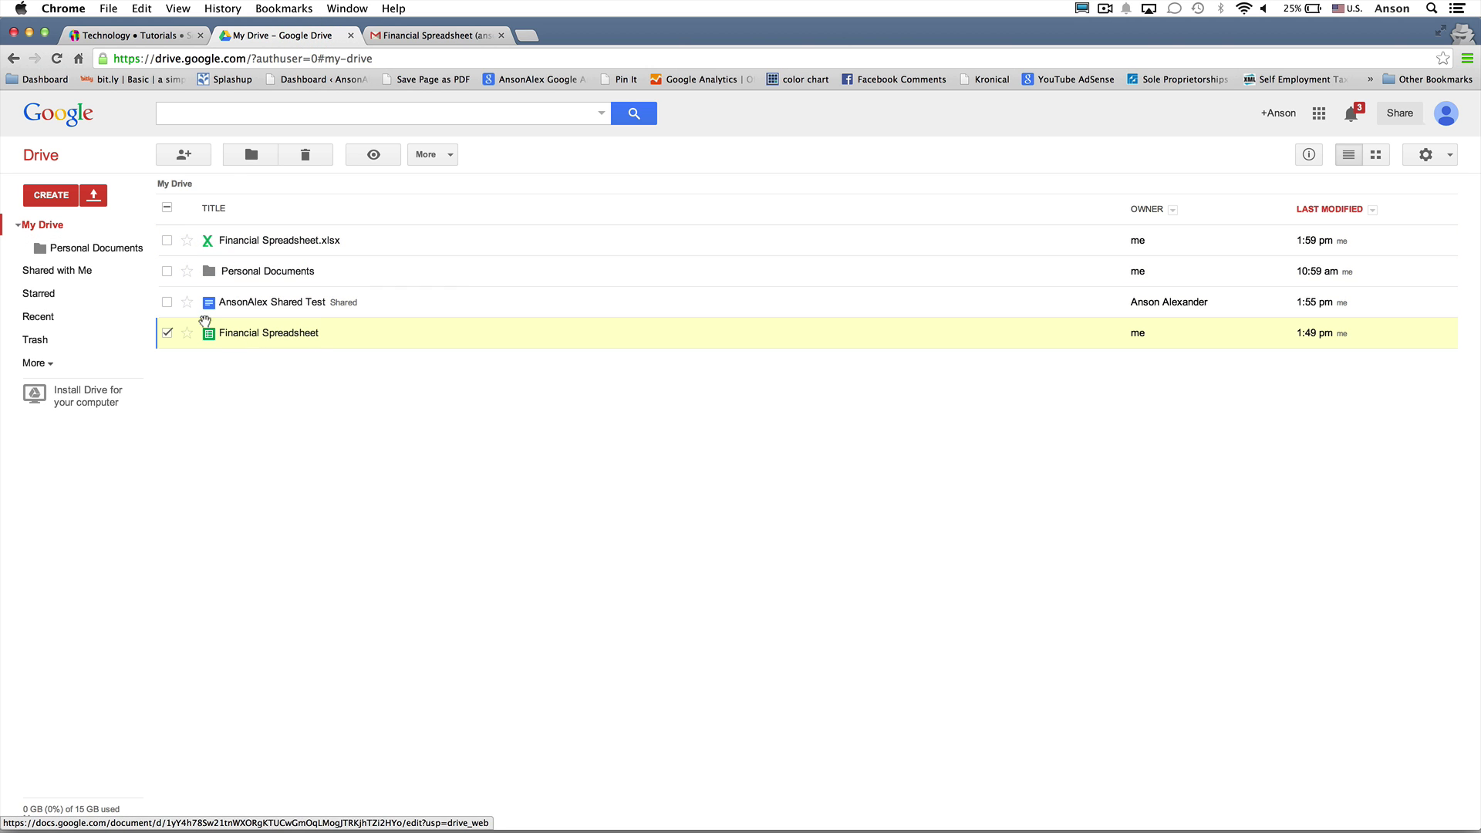
# Preview Financial Spreadsheet.xlsx, then open it with Google Sheets
pyautogui.click(167, 332)
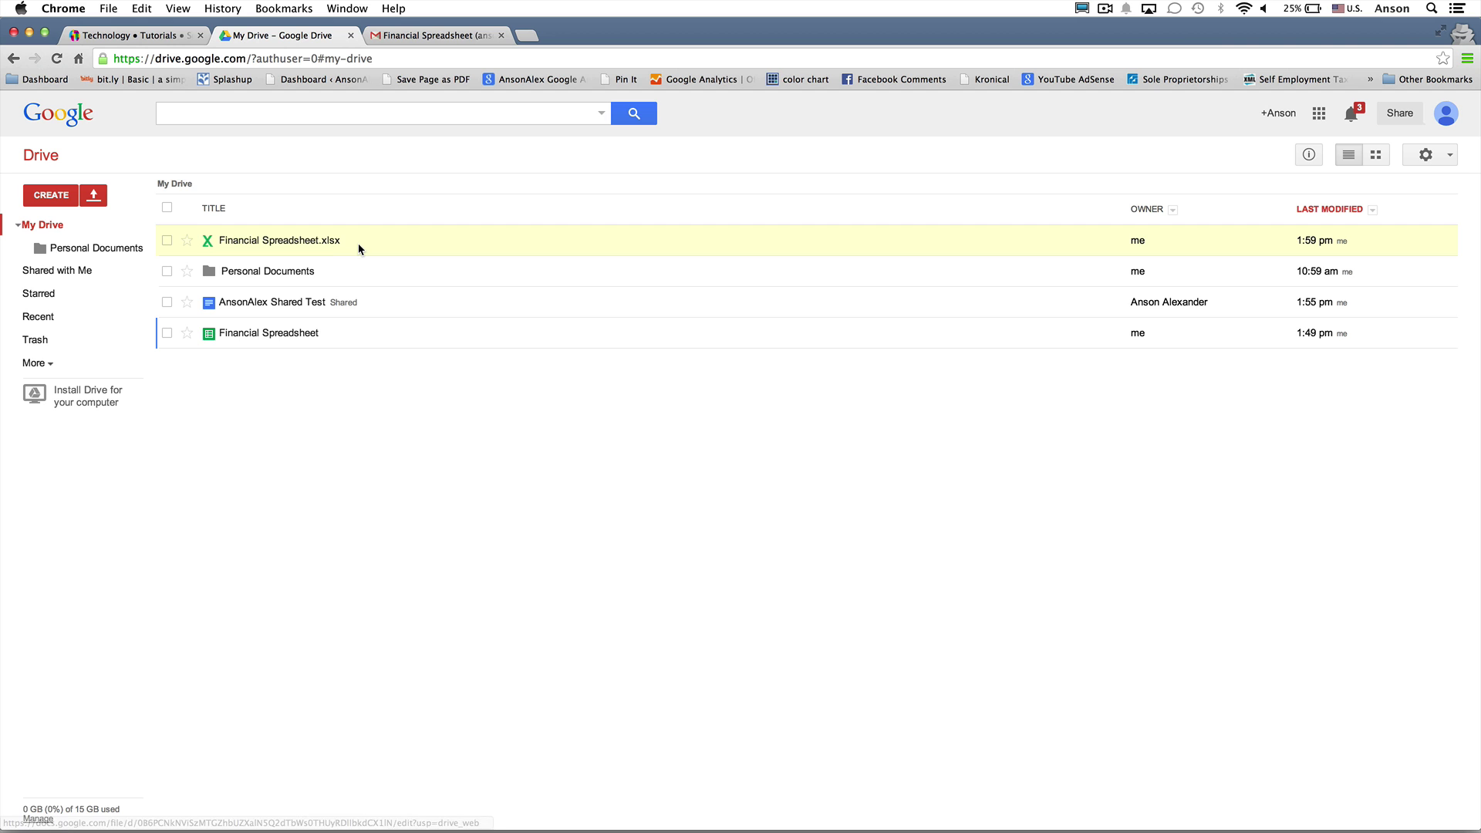
pyautogui.click(300, 242)
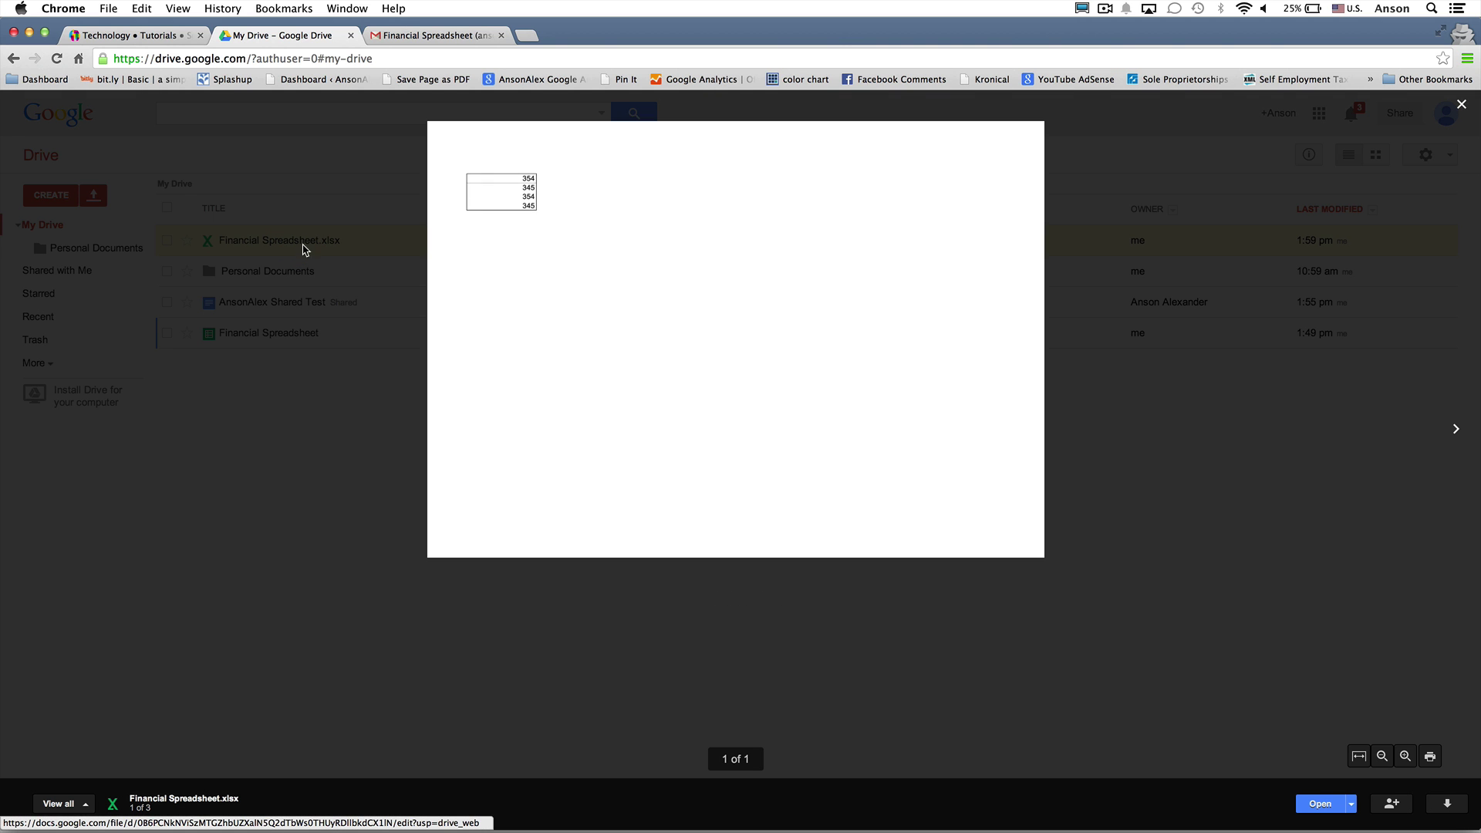
pyautogui.click(272, 503)
pyautogui.rightClick(463, 243)
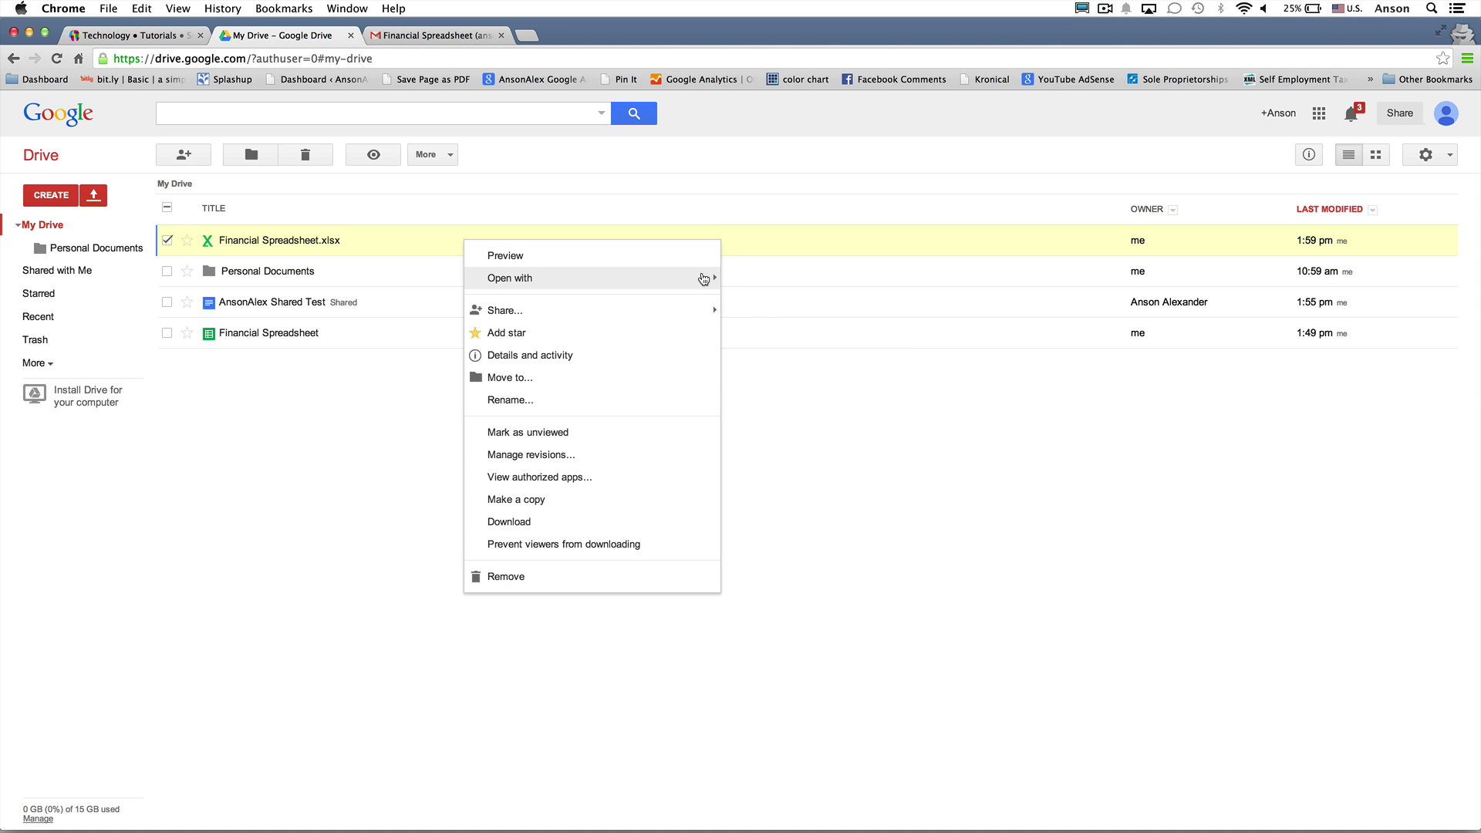
pyautogui.moveTo(701, 279)
pyautogui.click(760, 310)
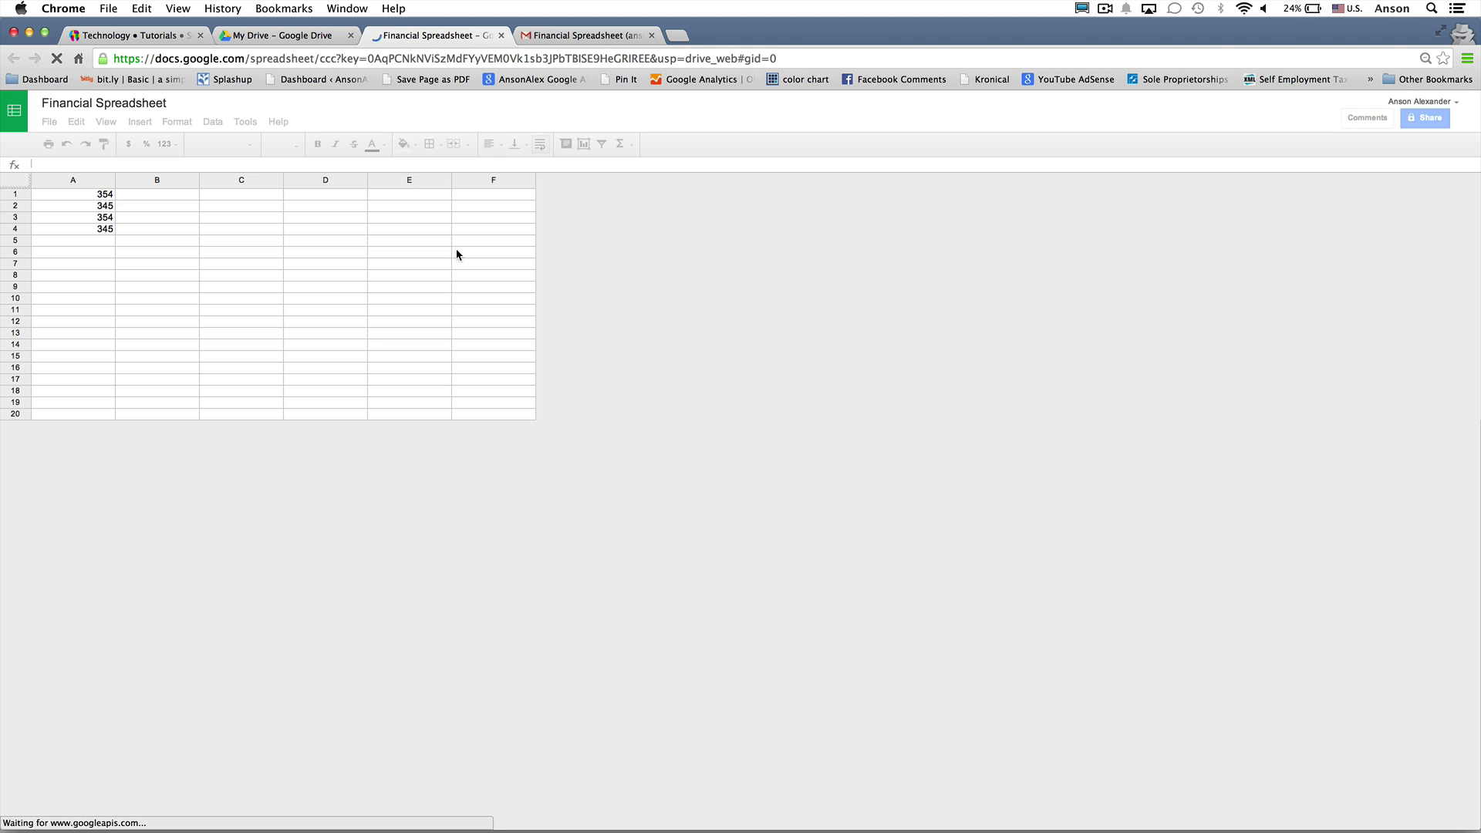
# Enter 'dfasdfas' in cell A2, then close the spreadsheet and the email tabs
pyautogui.click(103, 206)
pyautogui.write('dfasdfas')
pyautogui.press('Return')
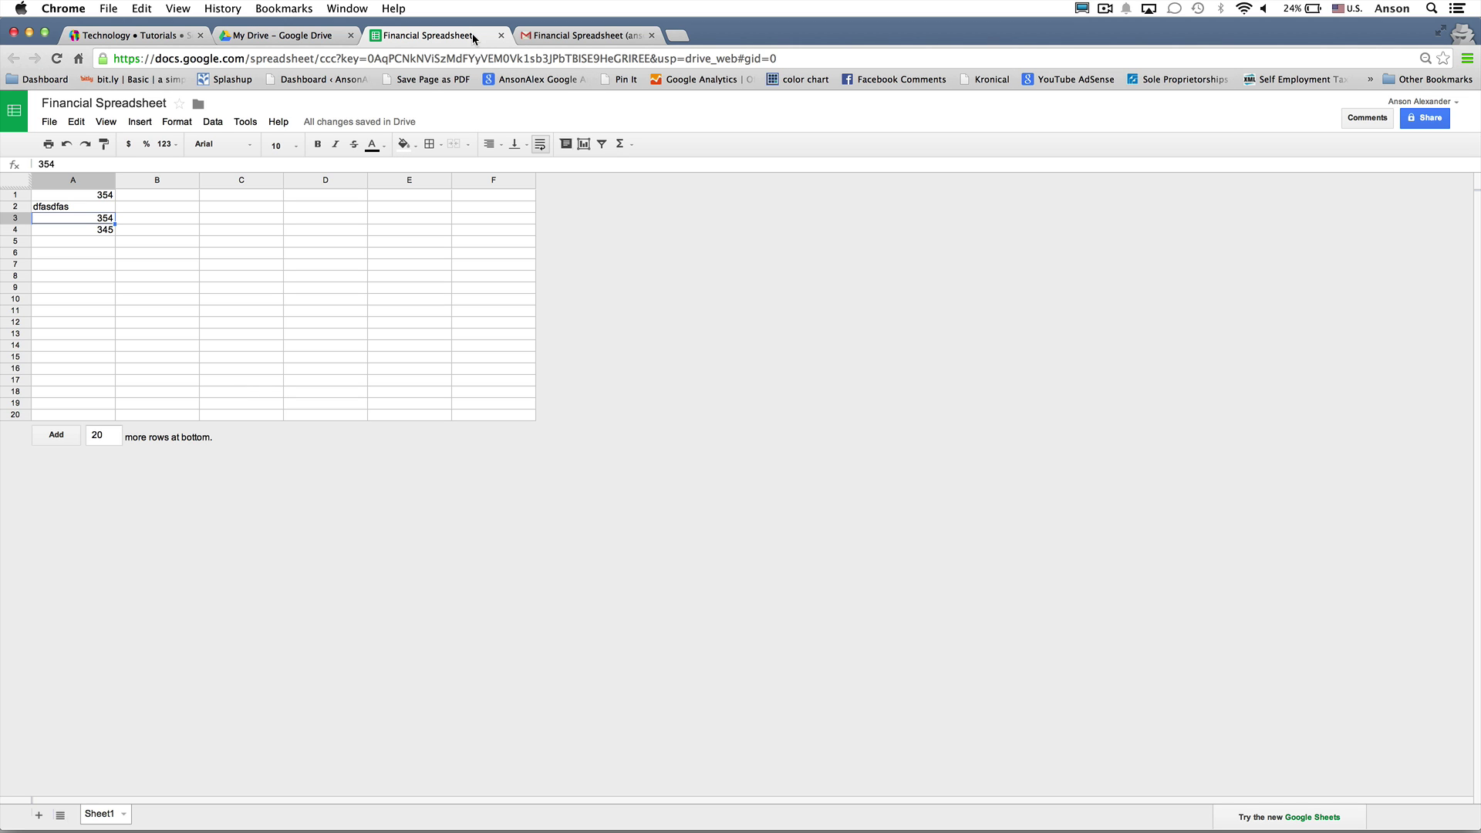
pyautogui.click(501, 34)
pyautogui.click(502, 34)
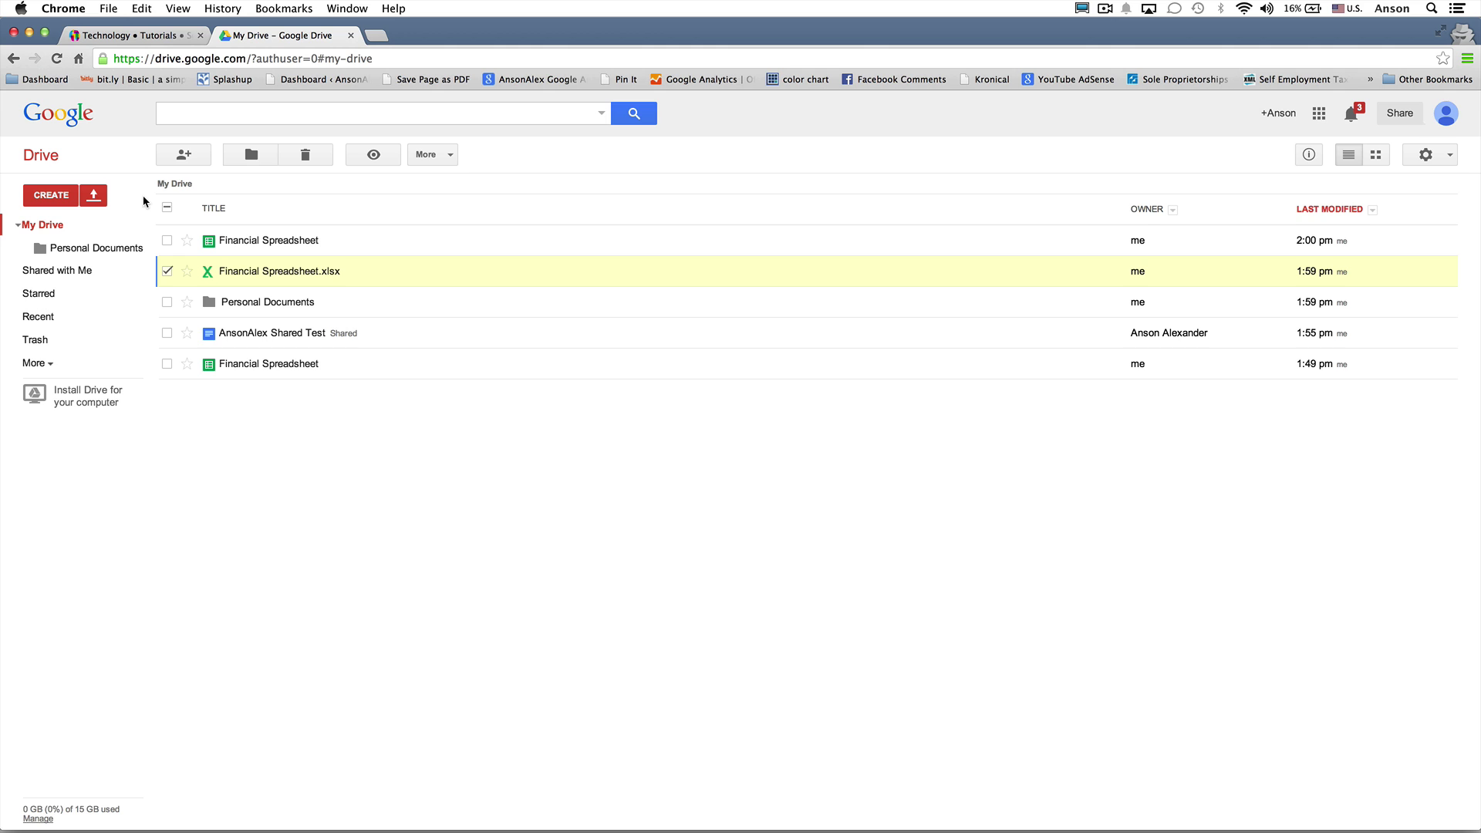
# Upload Screen Shot 2014-03-21 at 13.38.13.png from the Desktop via Upload > Files
pyautogui.click(94, 195)
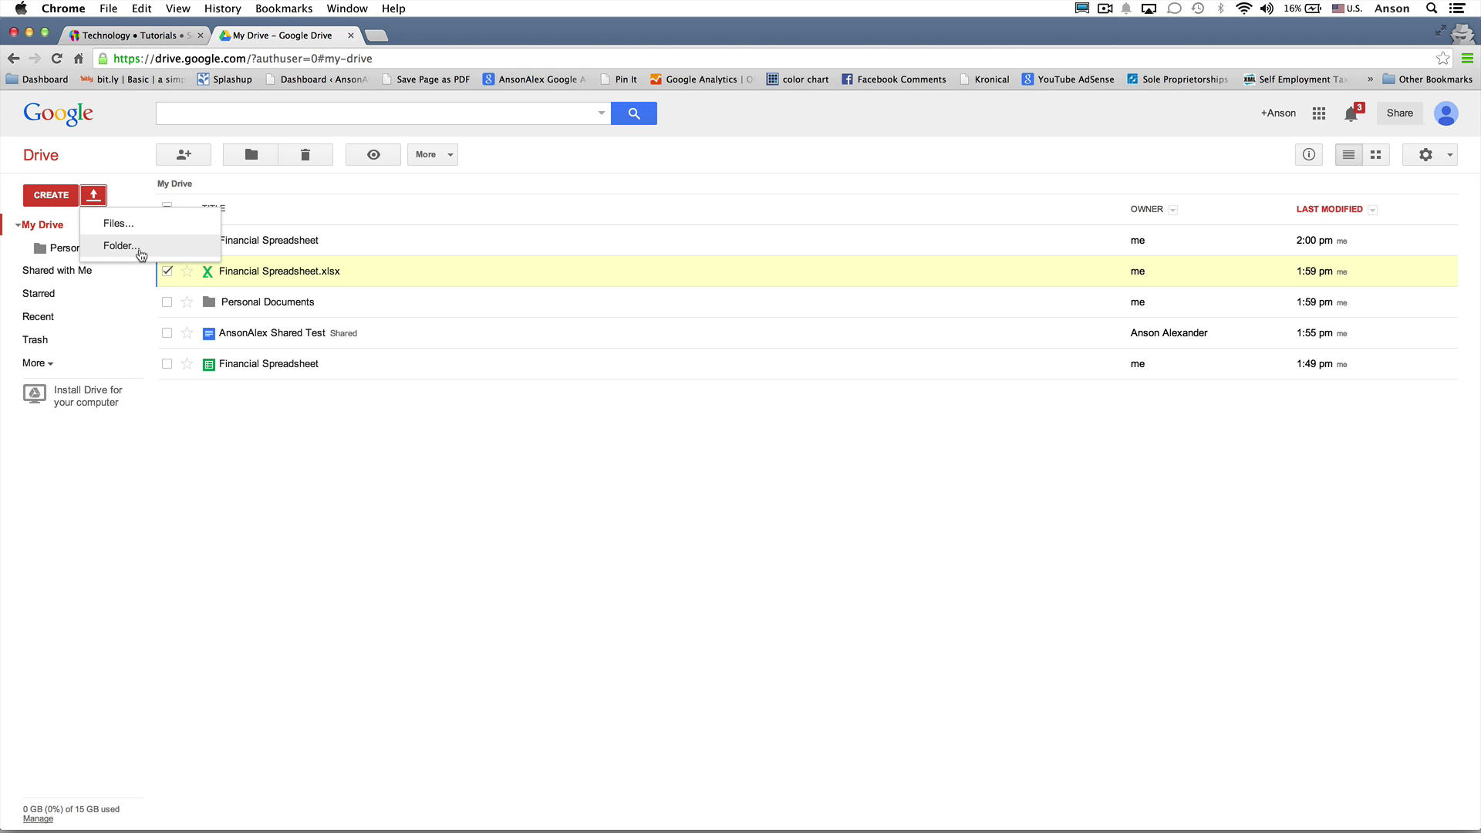
pyautogui.click(145, 223)
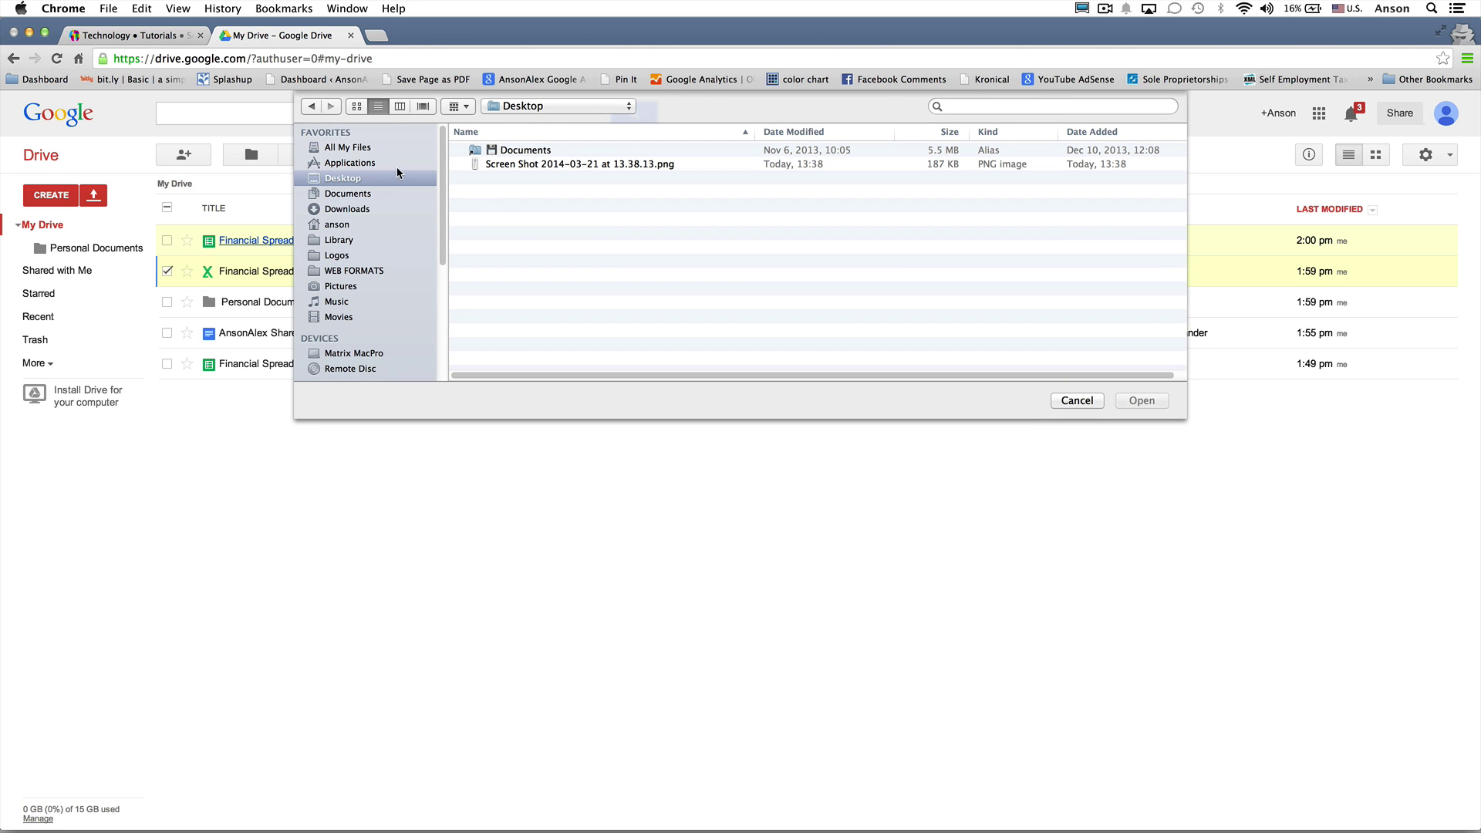
pyautogui.click(570, 170)
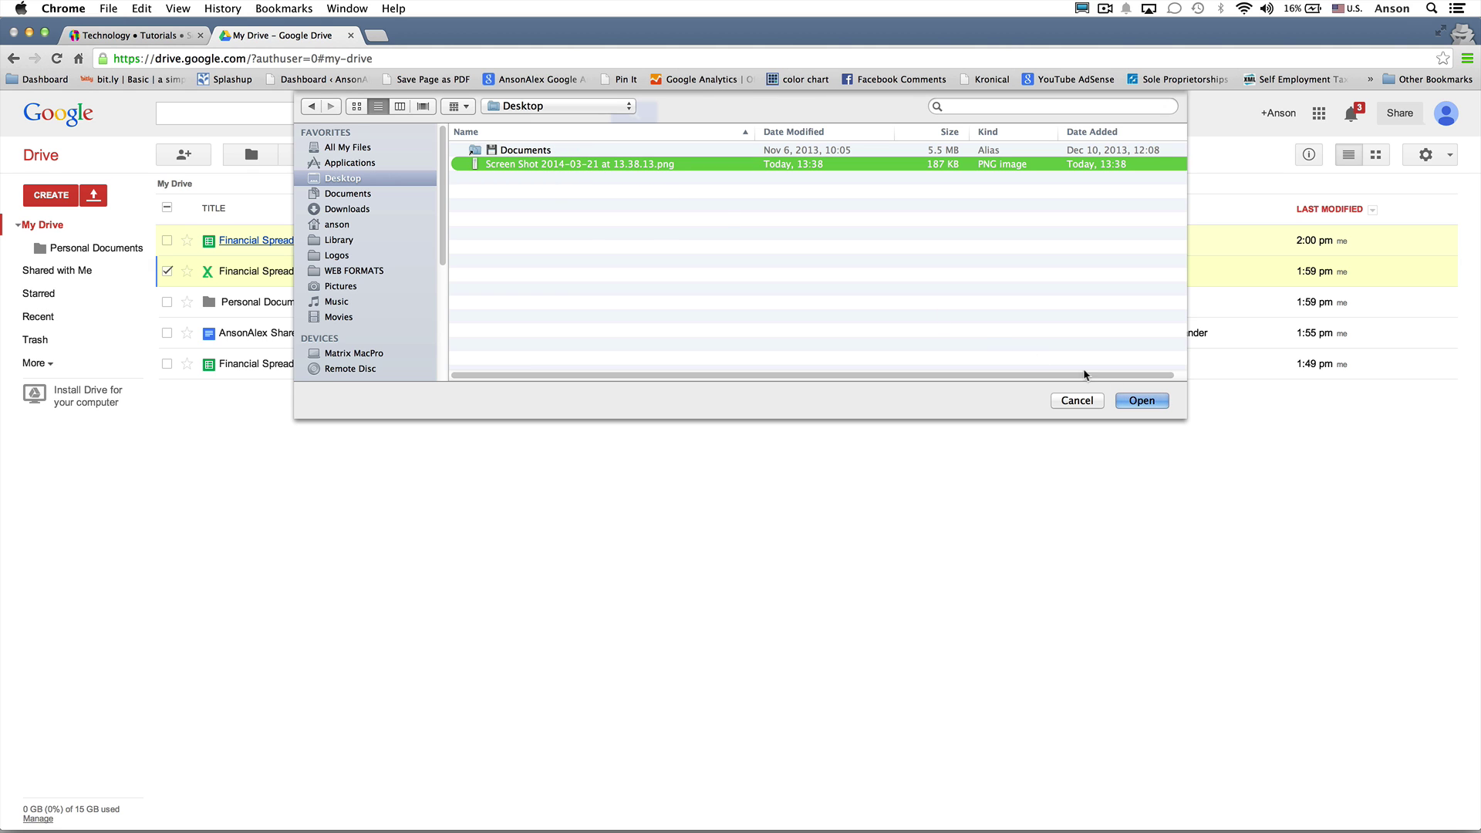
pyautogui.click(1143, 401)
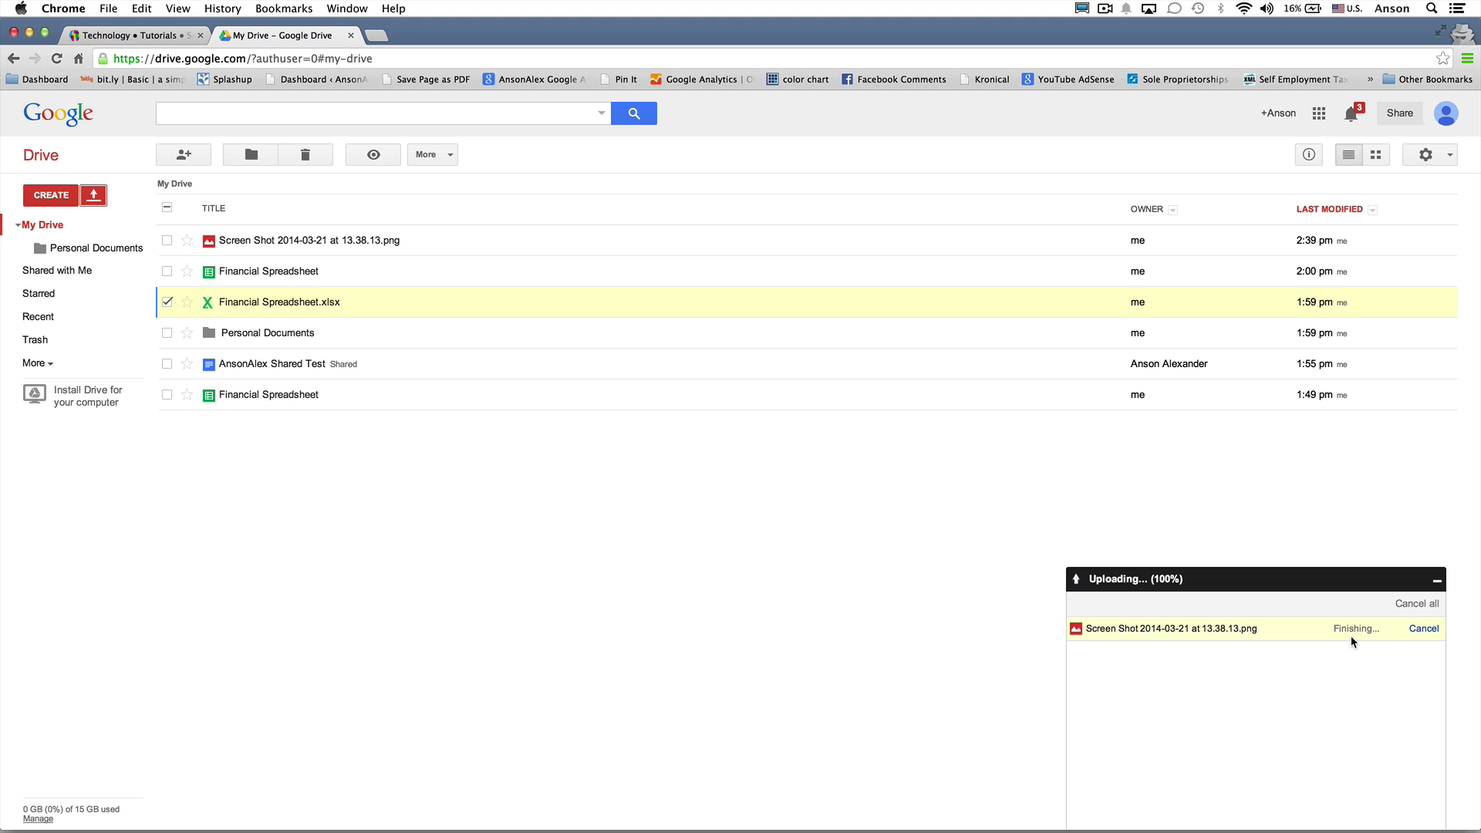
# Preview the Screen Shot 2014-03-21 at 13.38.13.png image, then remove it to the Trash
pyautogui.click(357, 242)
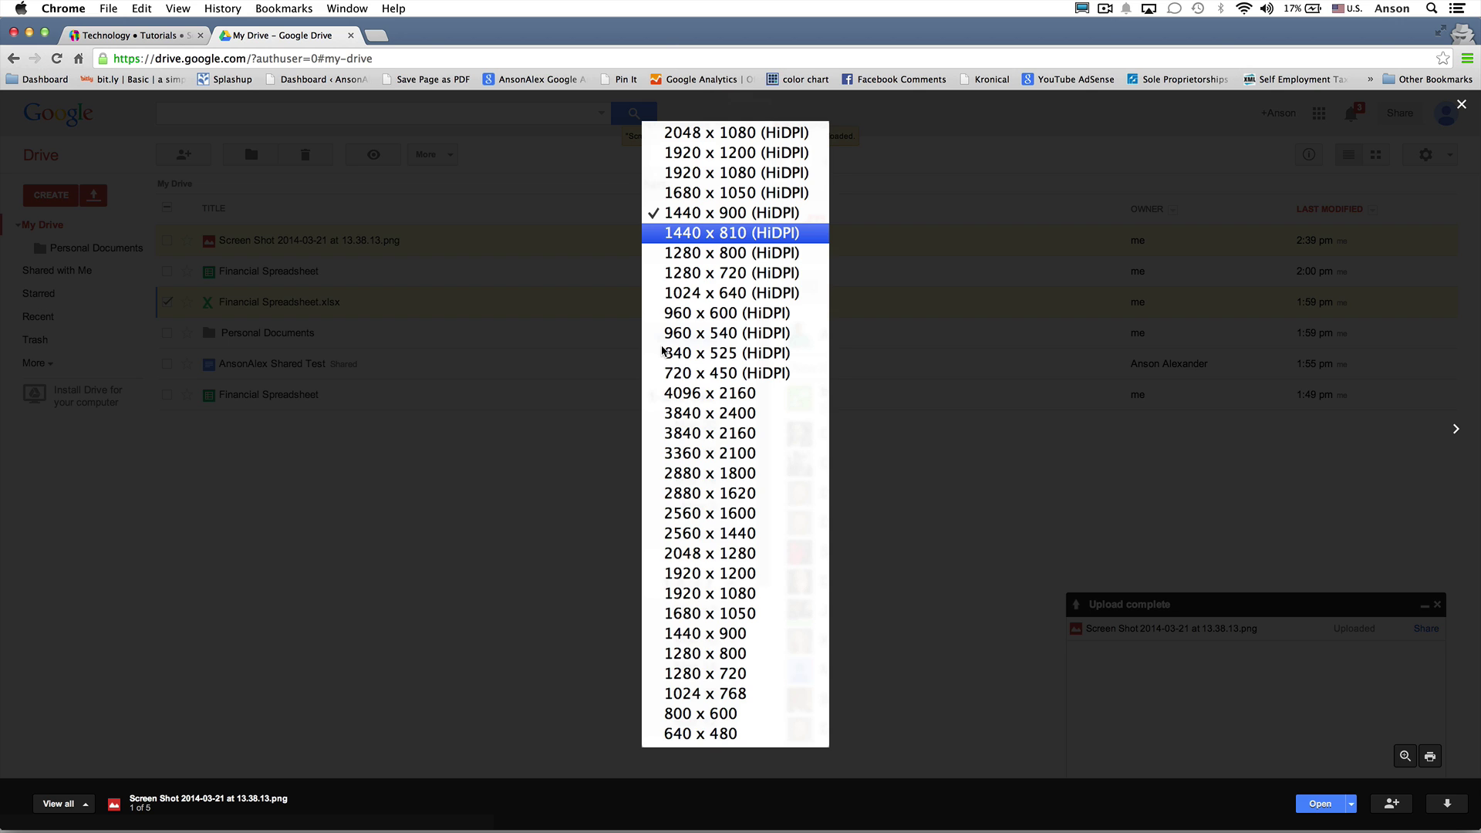
pyautogui.click(1459, 107)
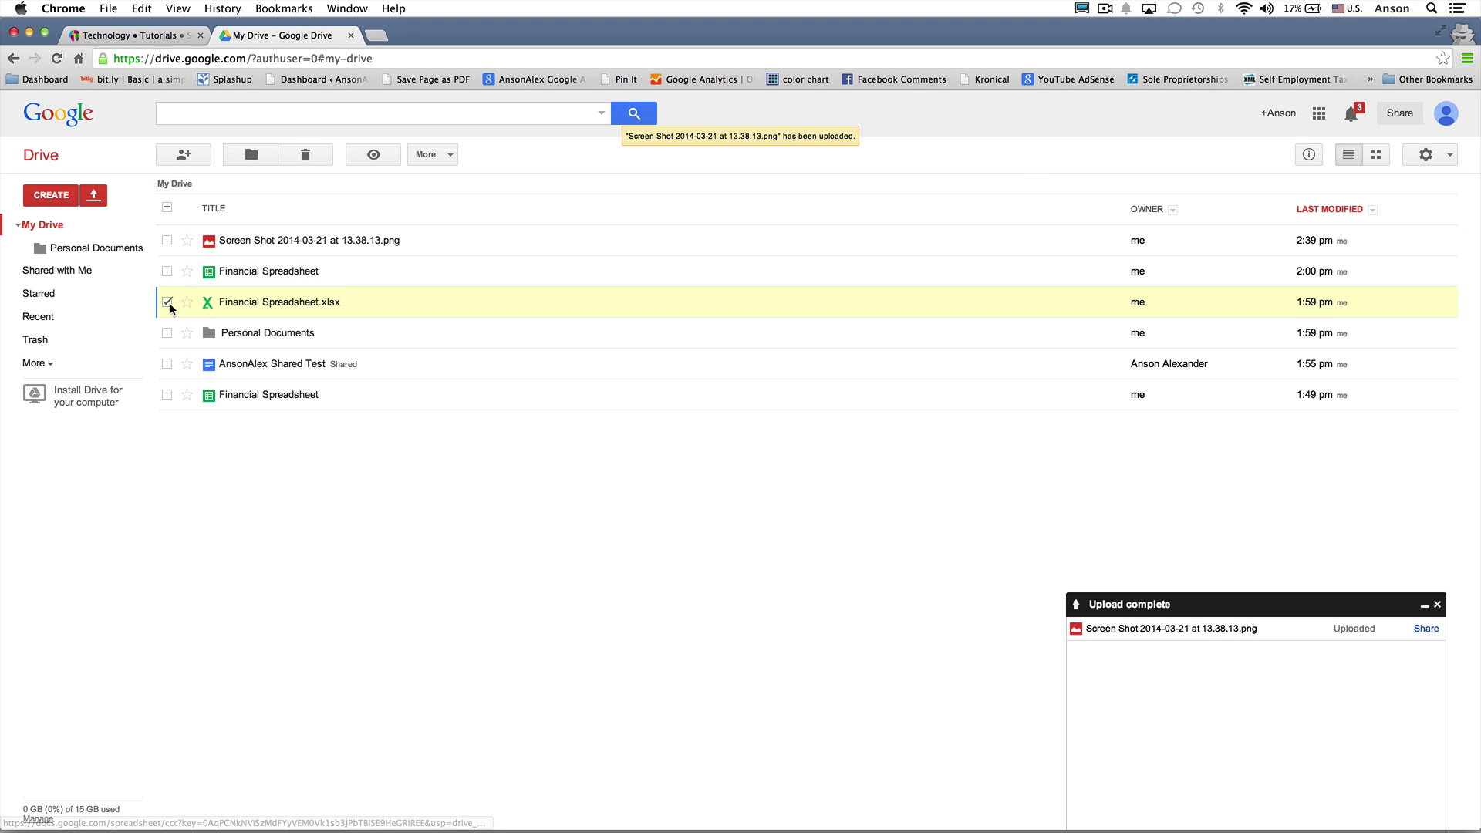
pyautogui.click(167, 302)
pyautogui.rightClick(392, 241)
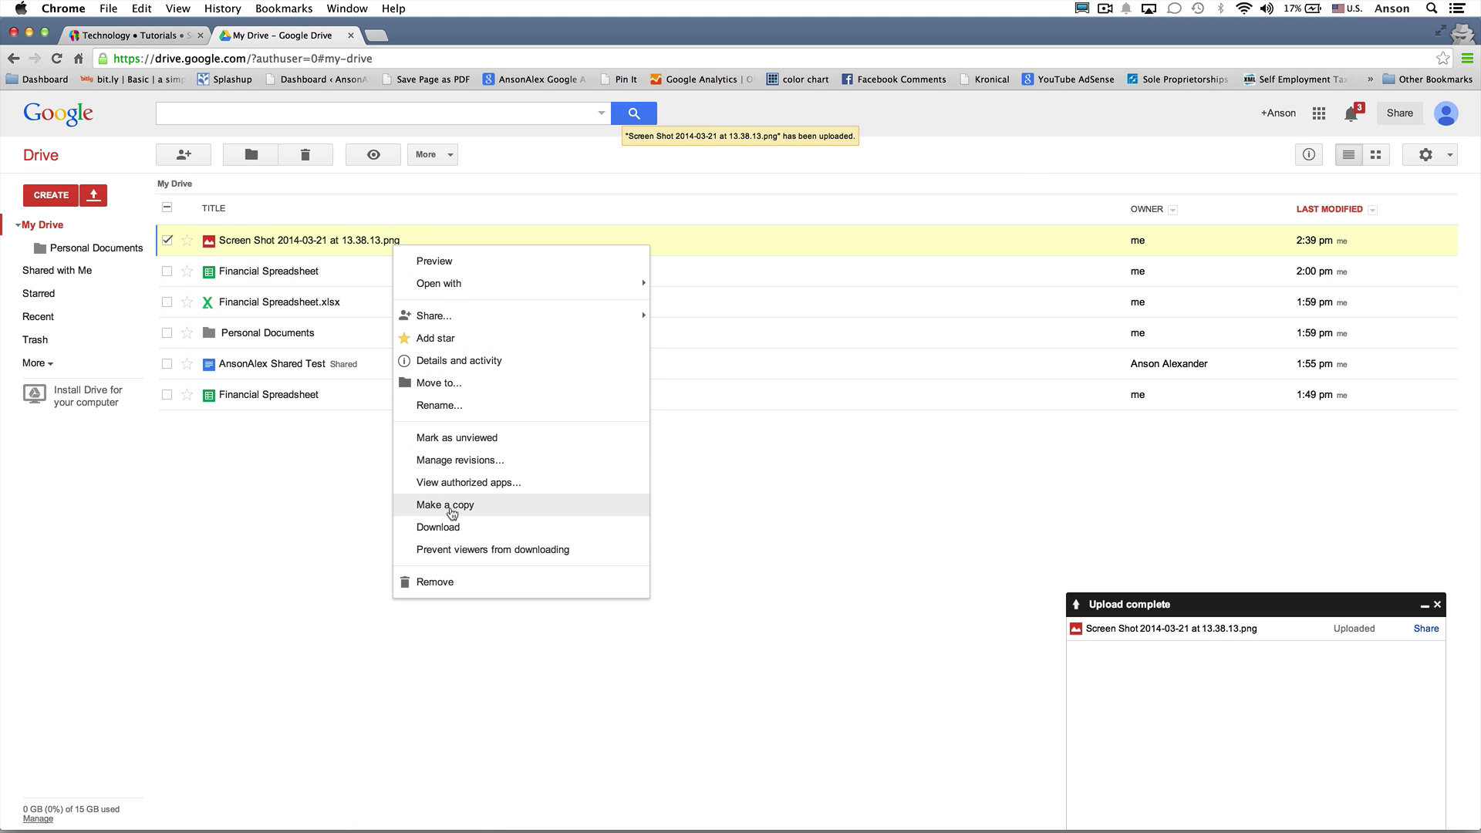
pyautogui.click(438, 580)
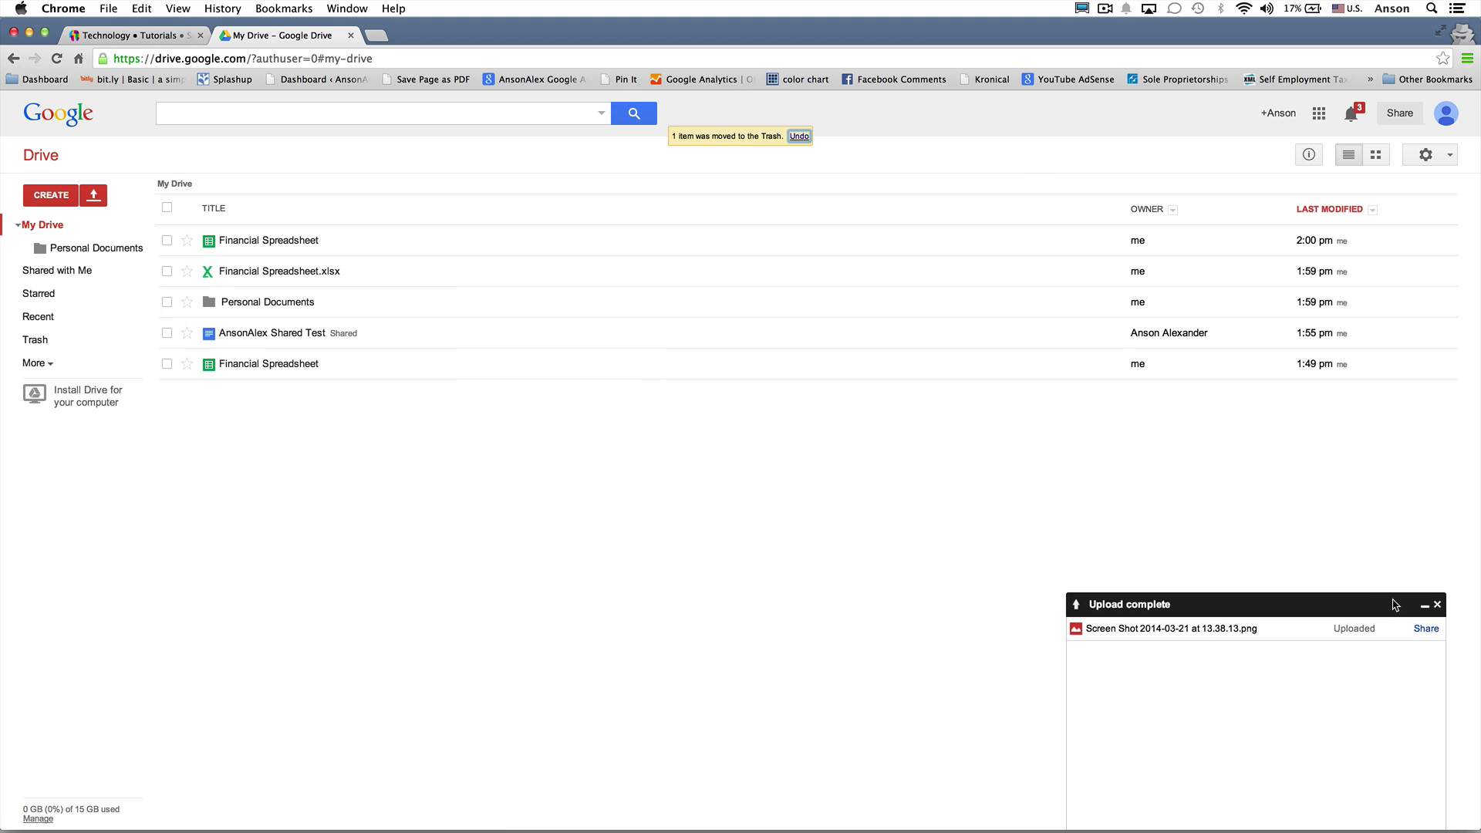
# Close the Upload complete panel and switch to the Technology • Tutorials website tab
pyautogui.click(1437, 605)
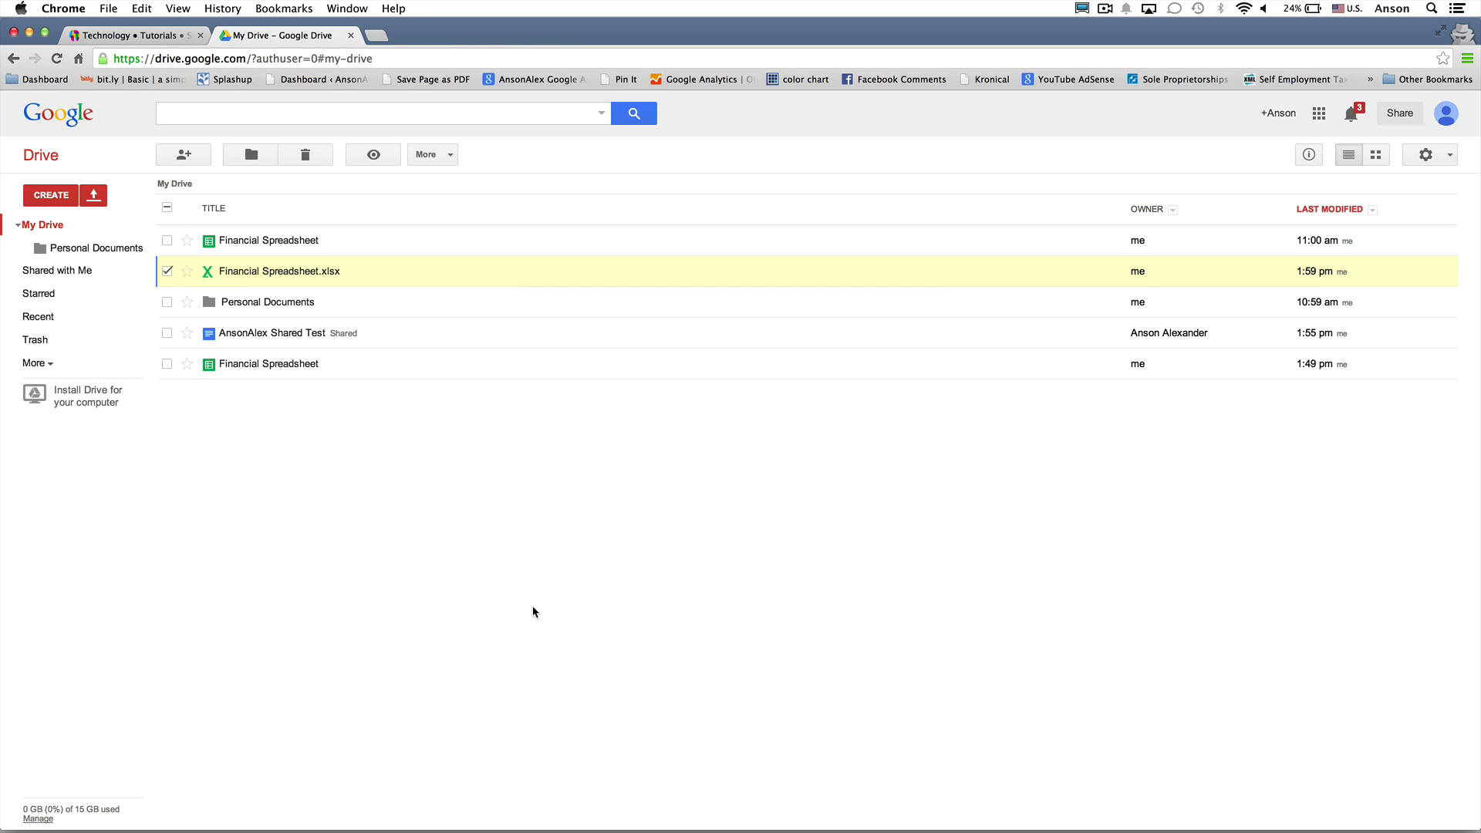
pyautogui.click(155, 35)
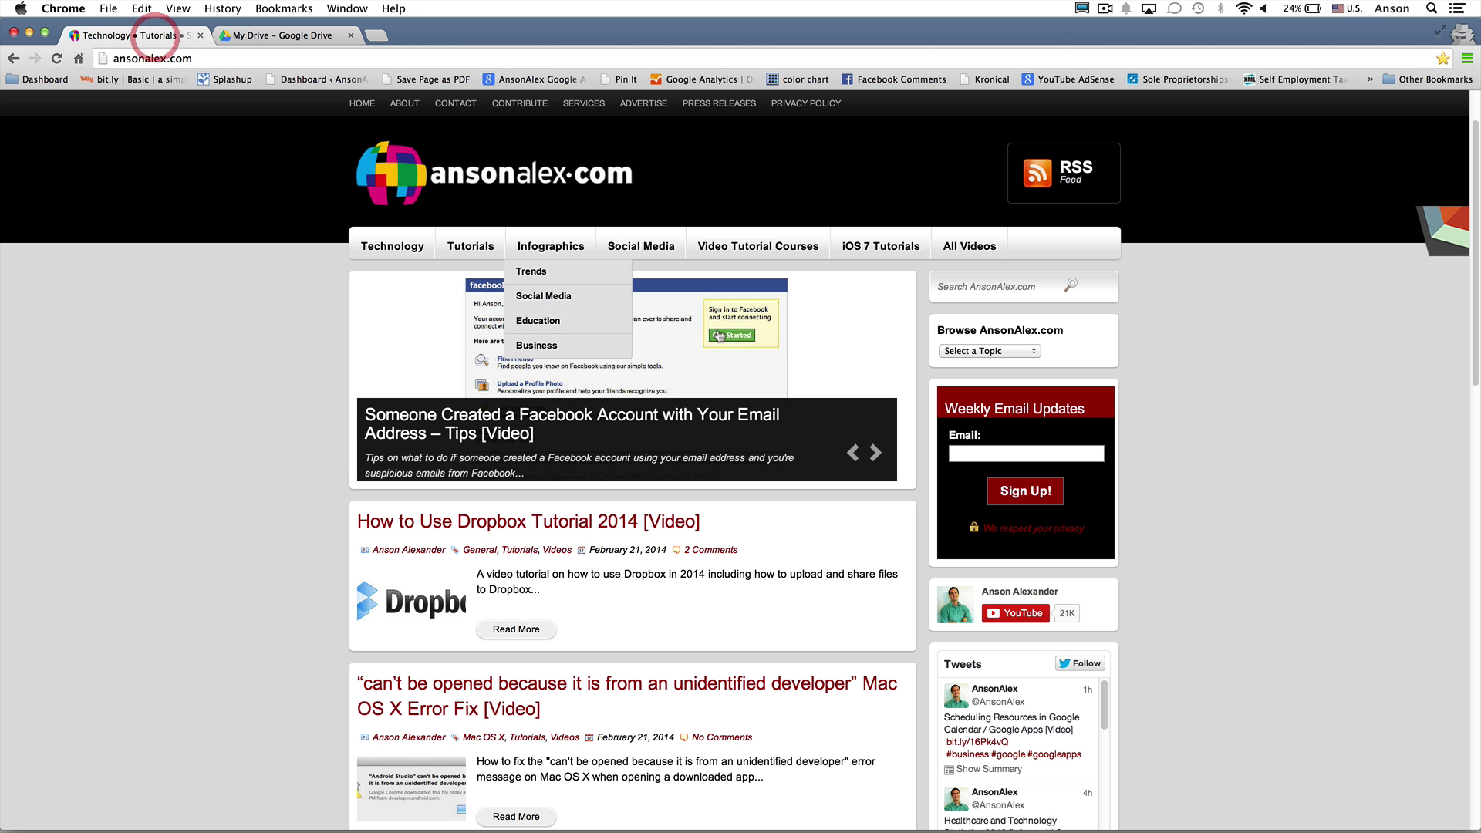